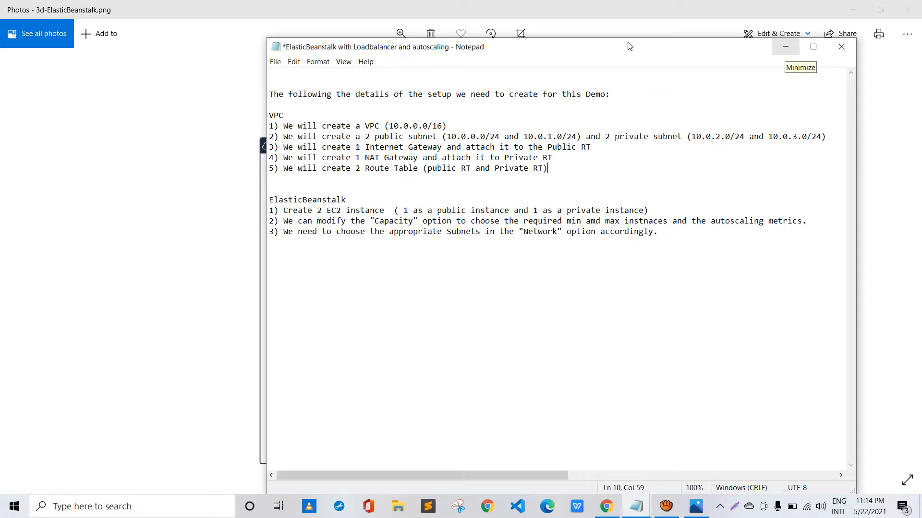
Switch from the notes and diagram to the AWS Management Console, search for vpc, and open the VPC service in a new tab
left_click(785, 47)
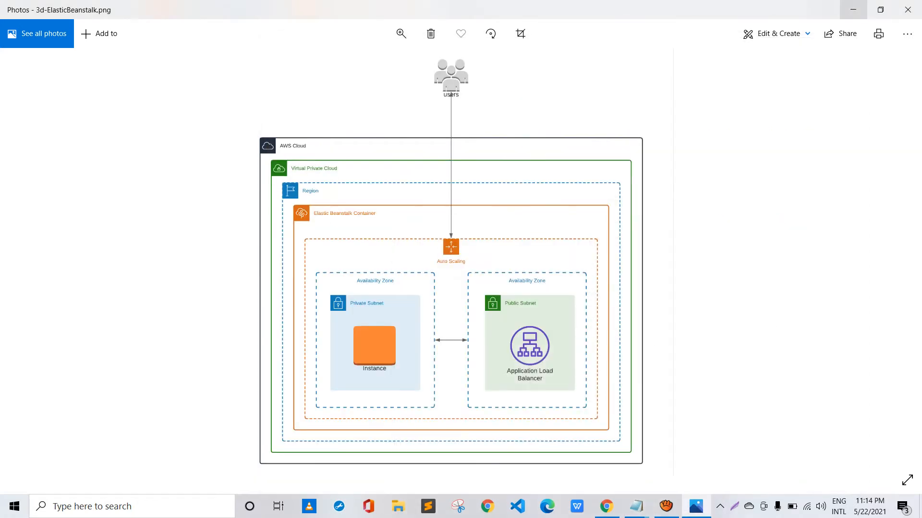
left_click(852, 10)
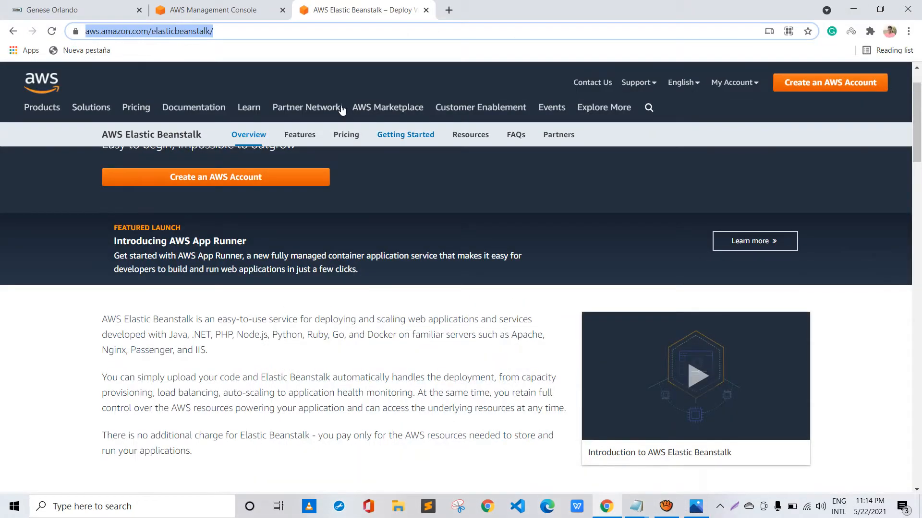
left_click(193, 6)
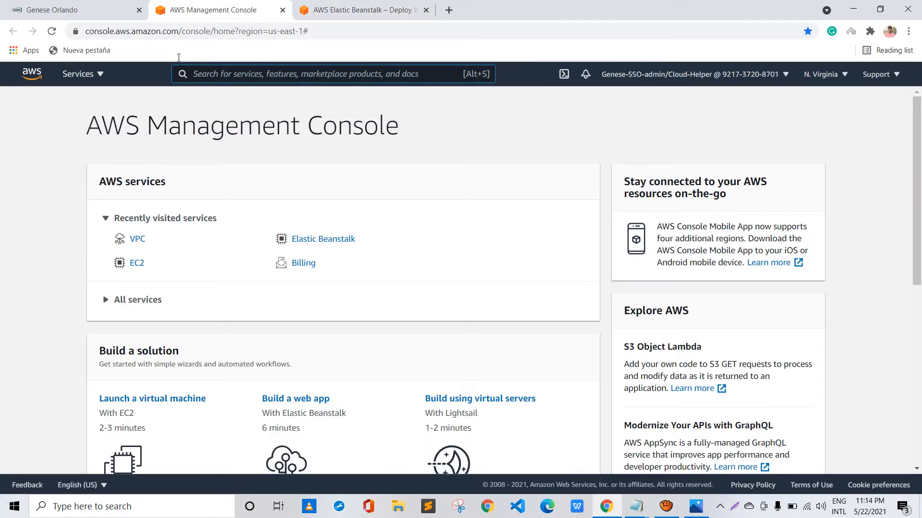
type("vpc")
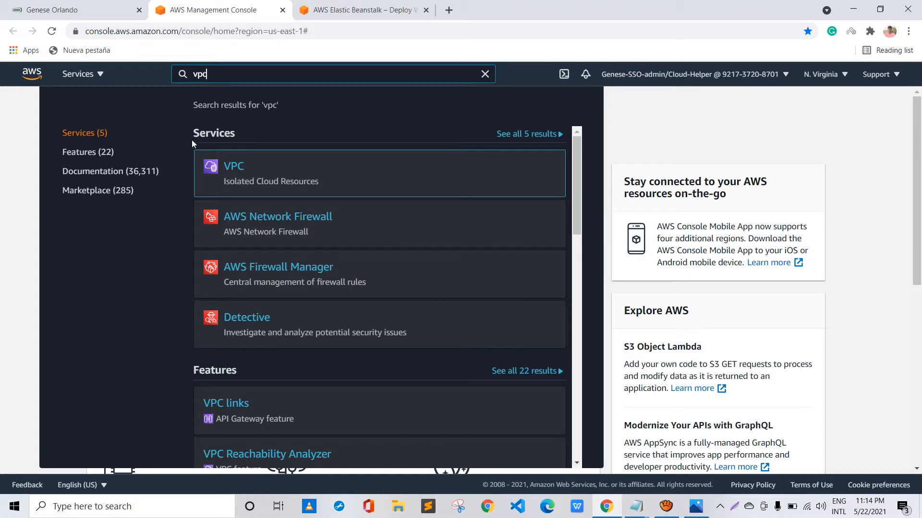
right_click(215, 164)
left_click(269, 175)
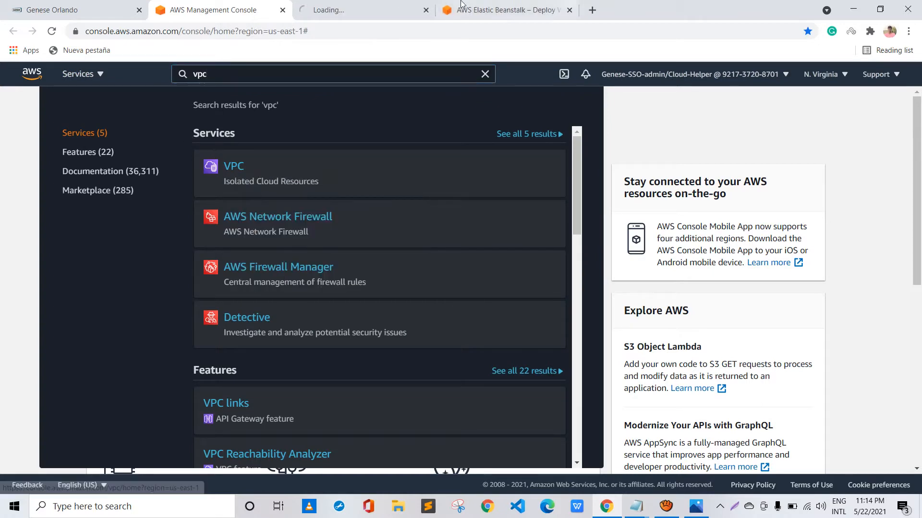
left_click(308, 6)
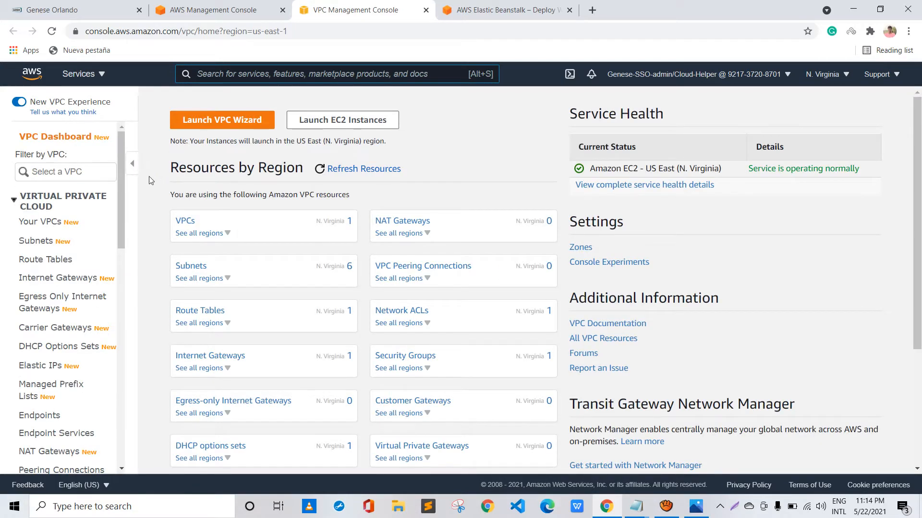
Start creating a new VPC from the list of VPCs and set its name tag to test-EB
left_click(184, 221)
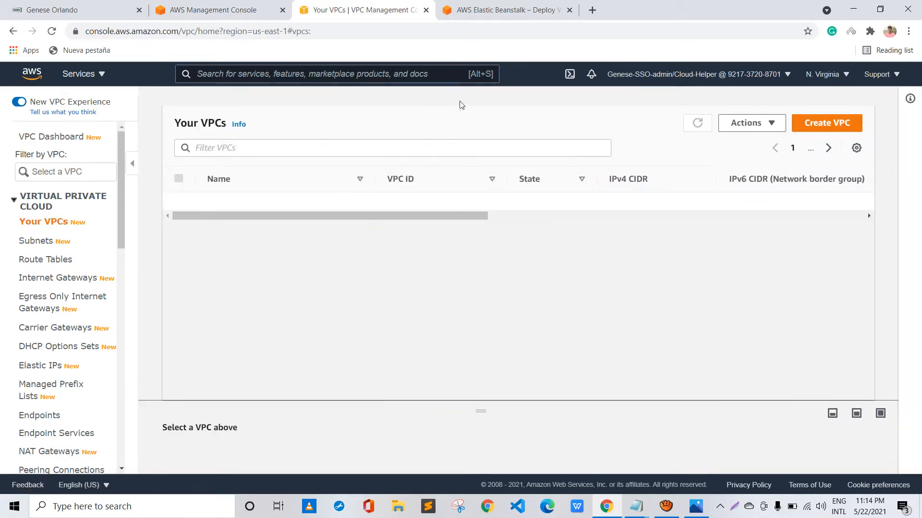
left_click(827, 123)
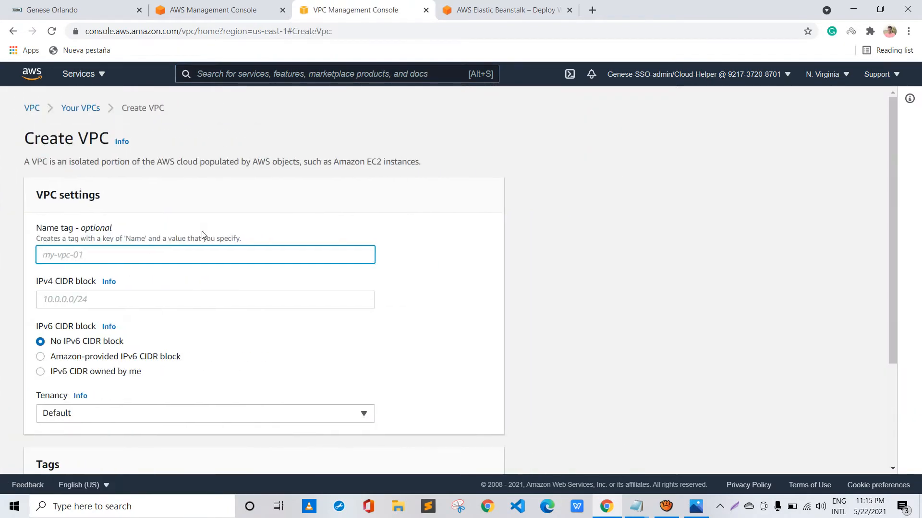
key("Down")
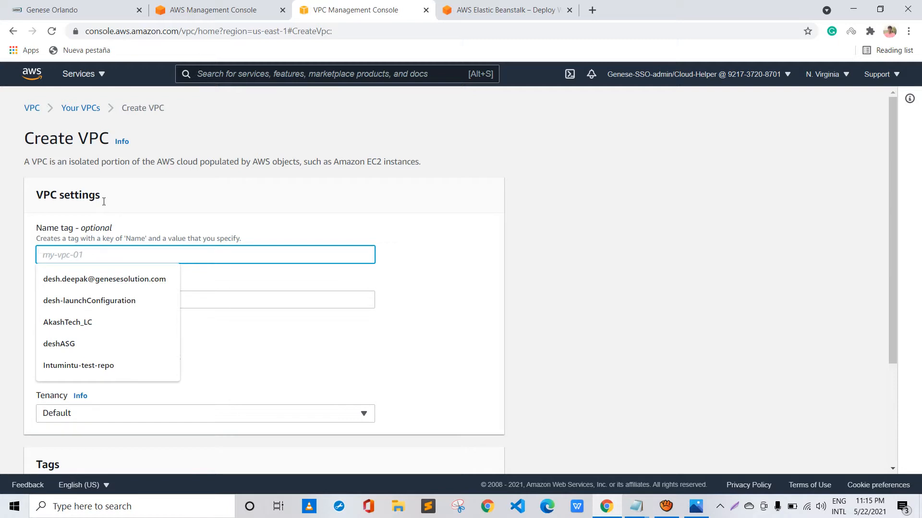
type("test-")
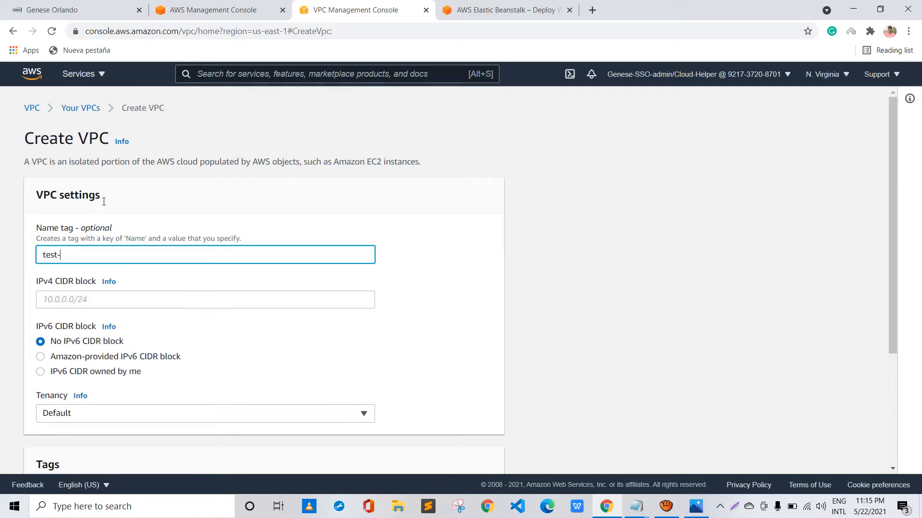
type("EL")
type("B")
key("Tab")
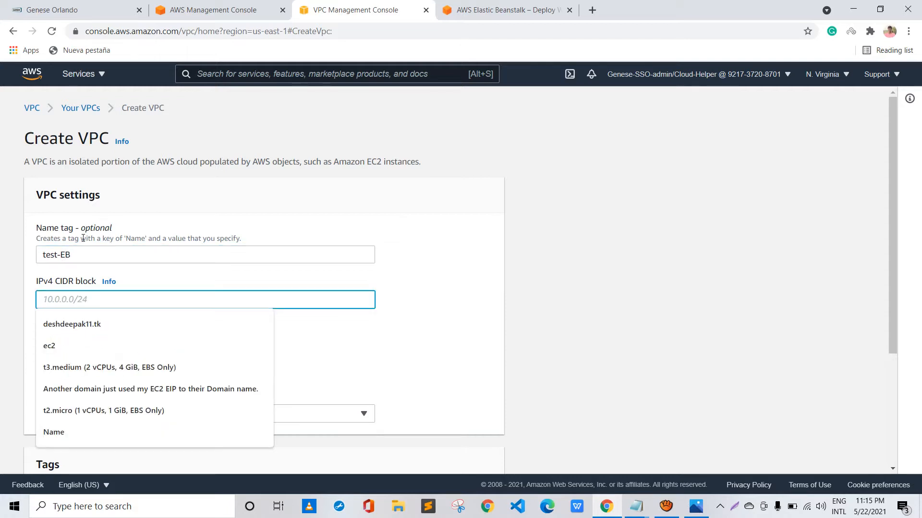
Set the new VPC's IPv4 CIDR block to 10.0.0.0/16
type("10")
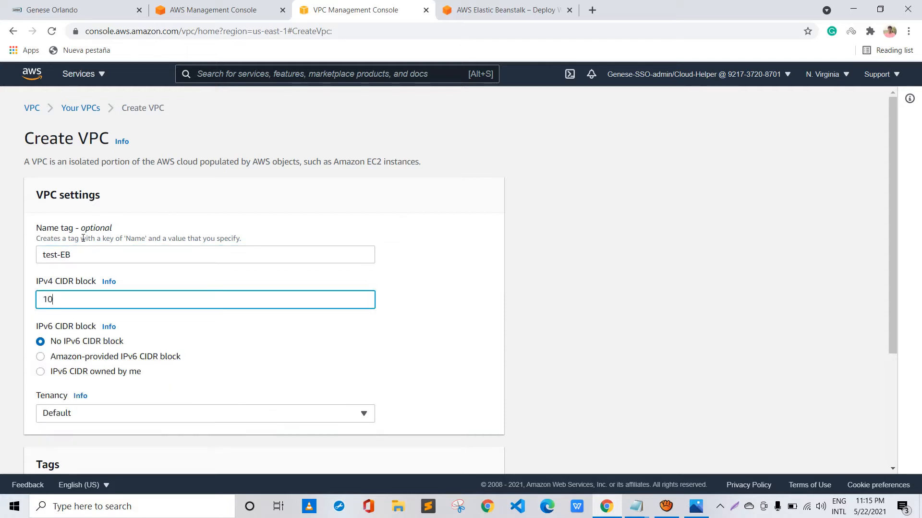
type(".0.0.0/16")
scroll(193, 274, "down", 3)
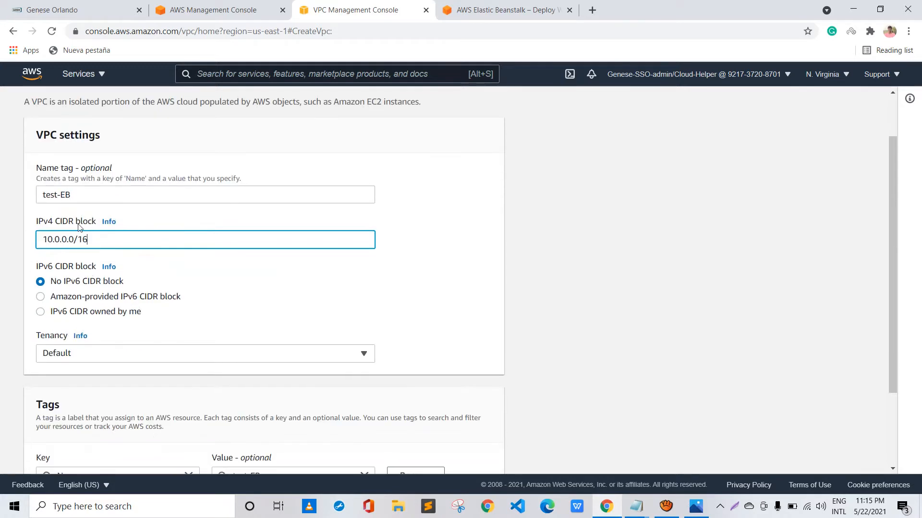
scroll(79, 226, "down", 1)
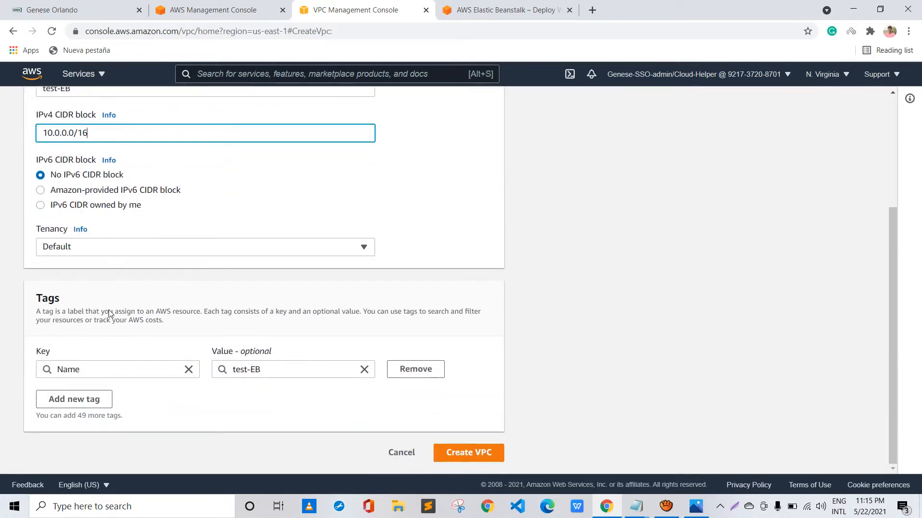
left_click(99, 398)
scroll(125, 317, "down", 1)
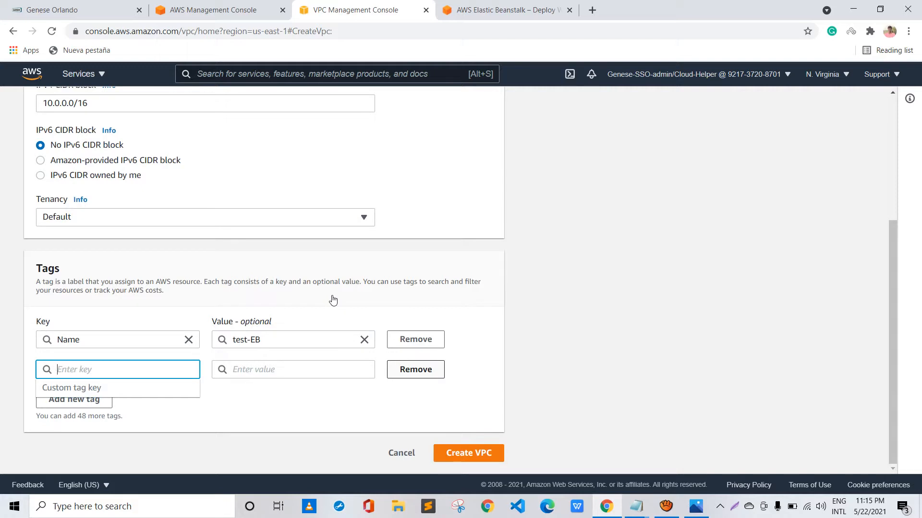
left_click(415, 369)
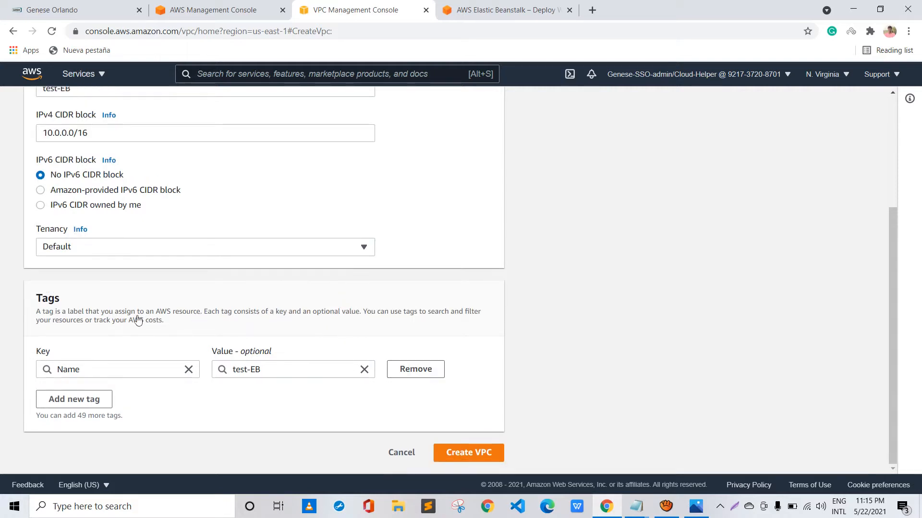
Create the test-EB VPC with the entered settings and open the list of subnets
left_click(468, 453)
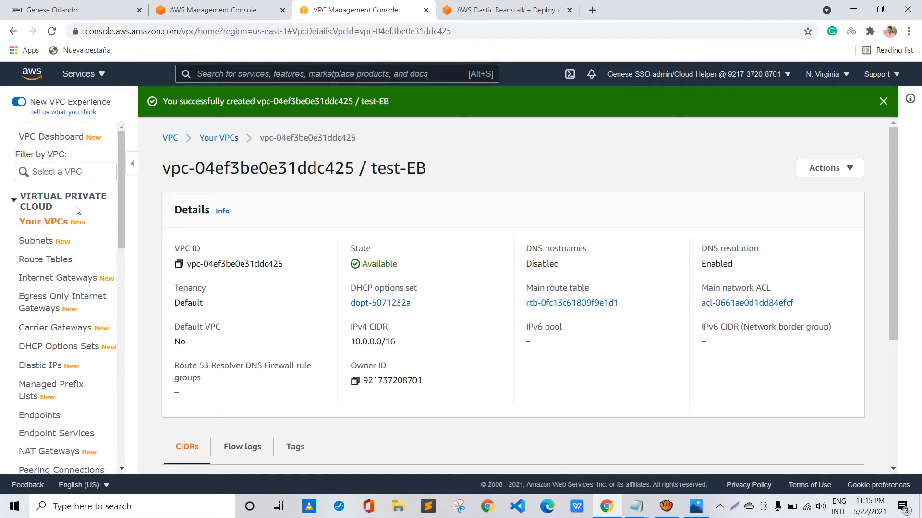
left_click(35, 240)
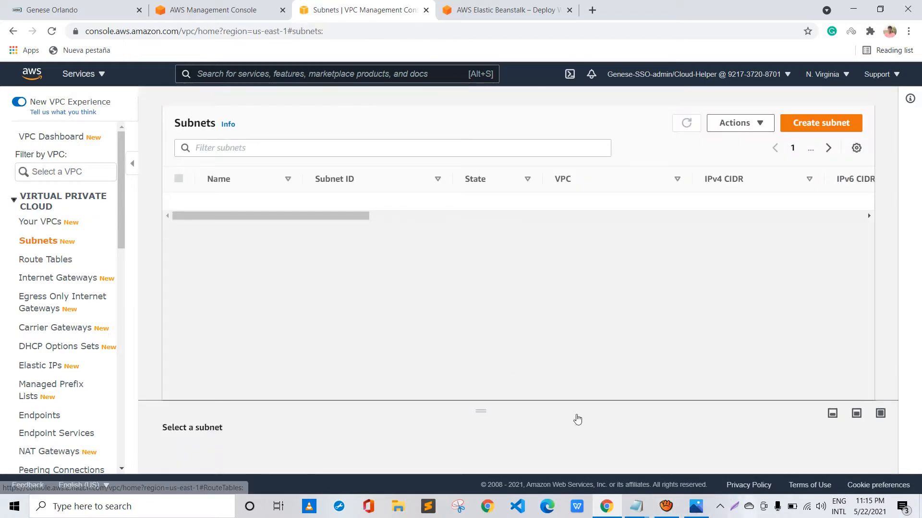
Review the planned public and private subnets, gateways and route tables in the Notepad setup notes, then return to the subnet list
mouse_move(636, 507)
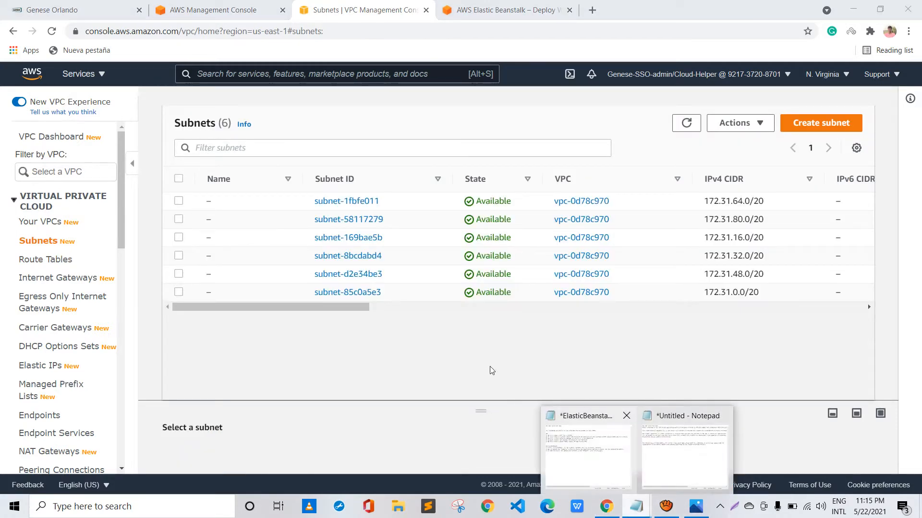
left_click(586, 446)
left_click_drag(227, 109, 621, 115)
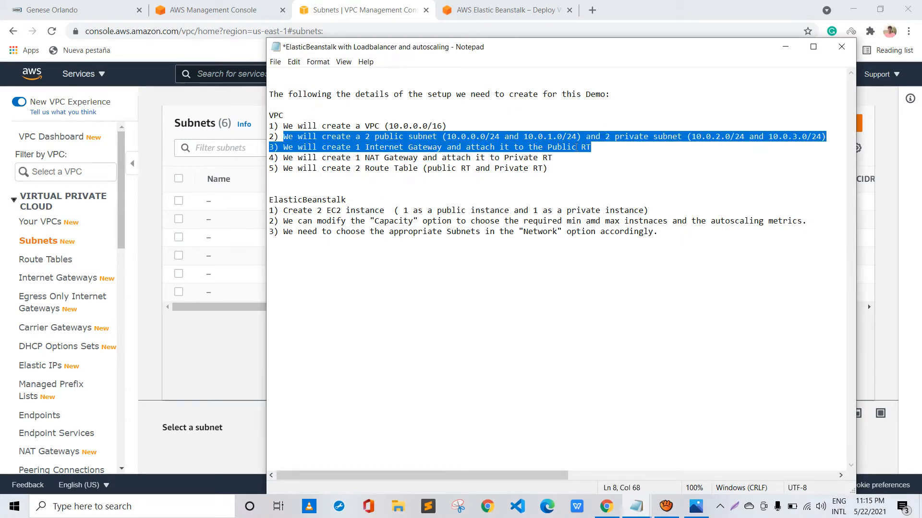
key("Down")
key("Down")
key("Down")
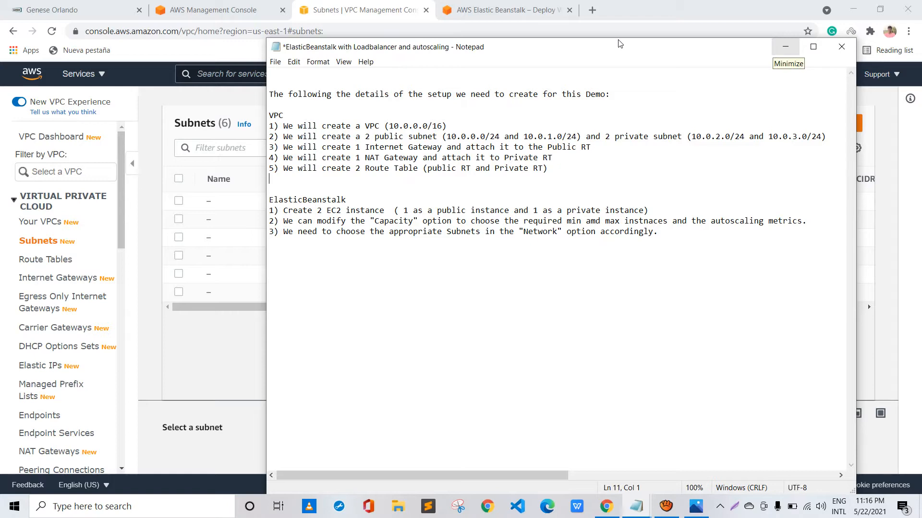
left_click(785, 46)
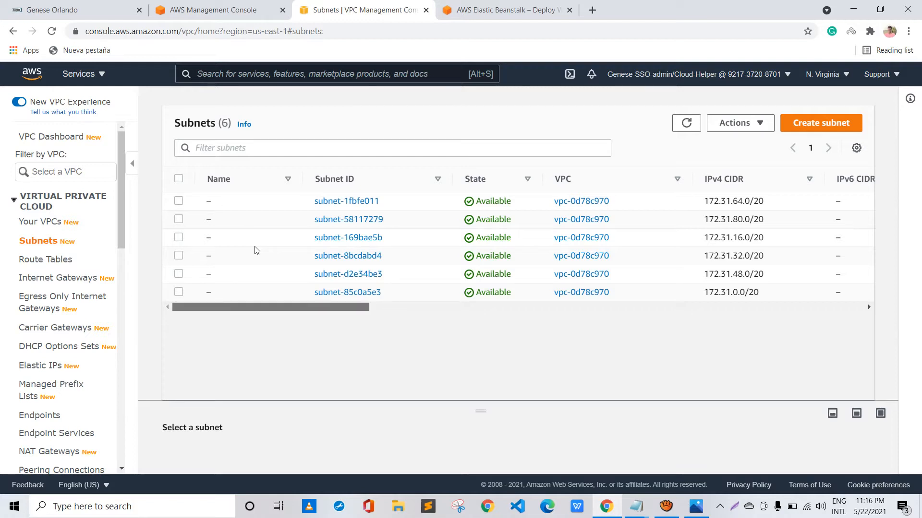
scroll(259, 250, "right", 2)
scroll(269, 251, "right", 5)
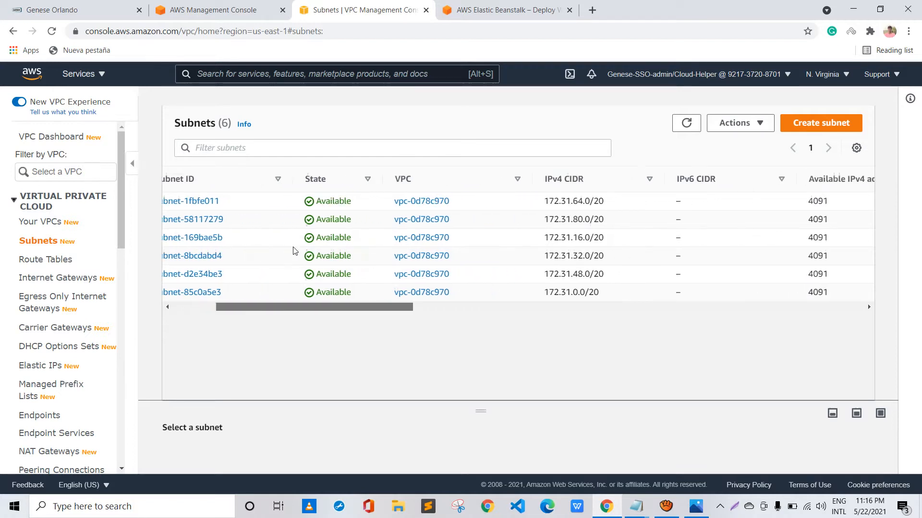
scroll(286, 251, "left", 6)
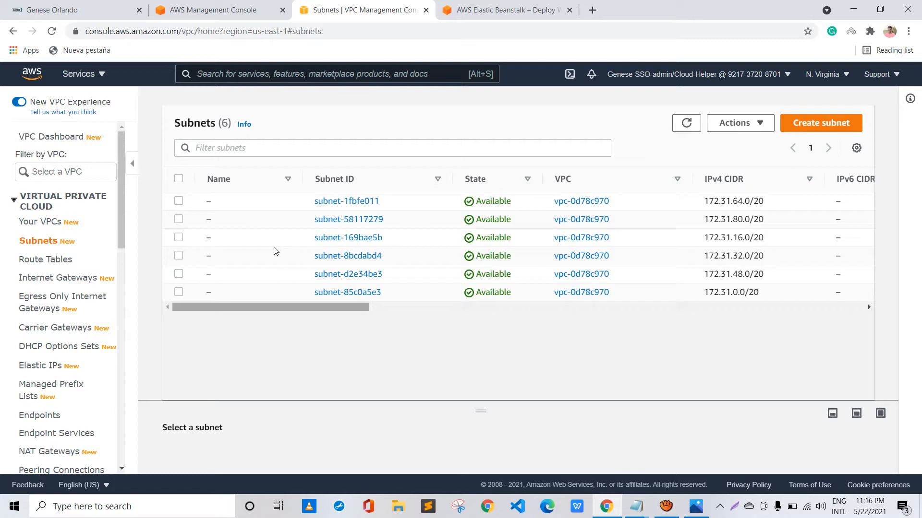
scroll(278, 250, "right", 5)
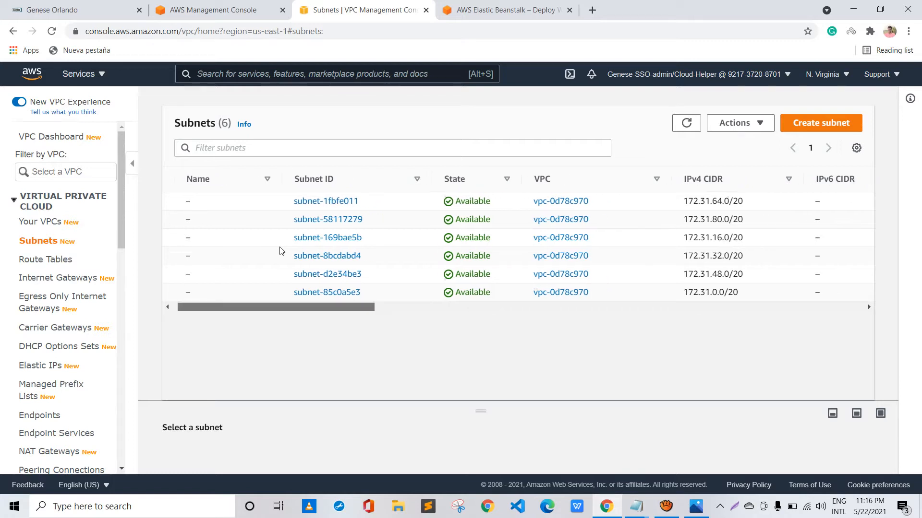
scroll(305, 250, "left", 3)
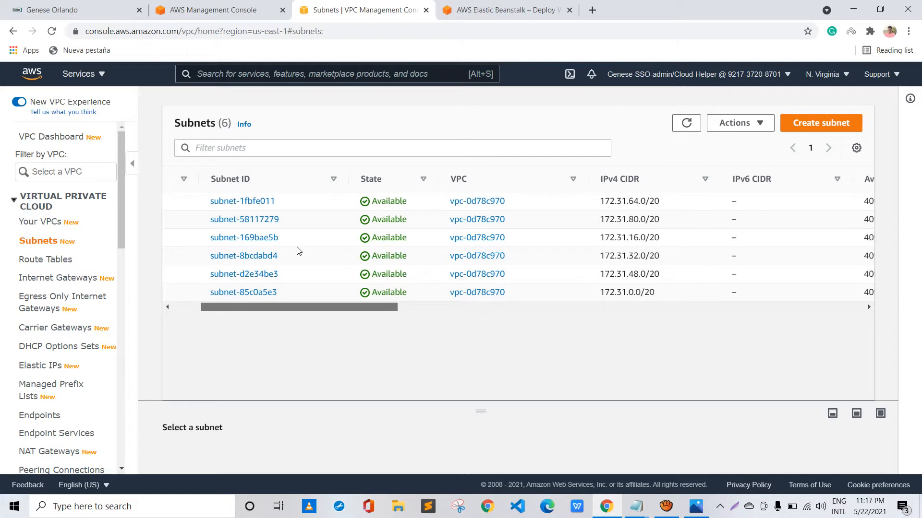
scroll(299, 251, "right", 1)
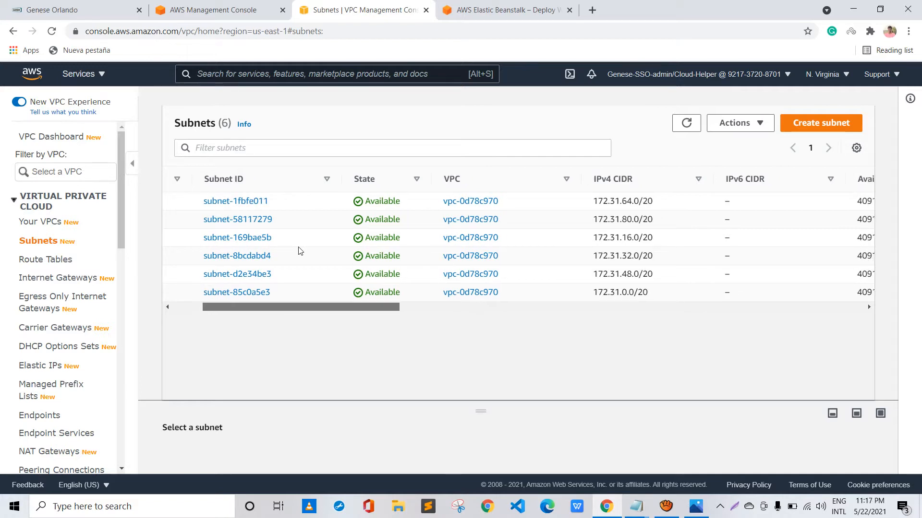
scroll(298, 250, "left", 3)
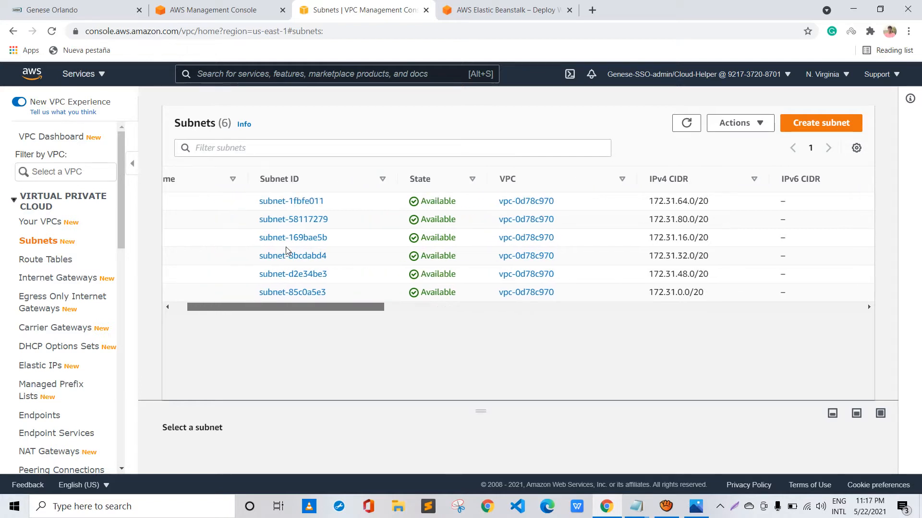
scroll(291, 249, "right", 3)
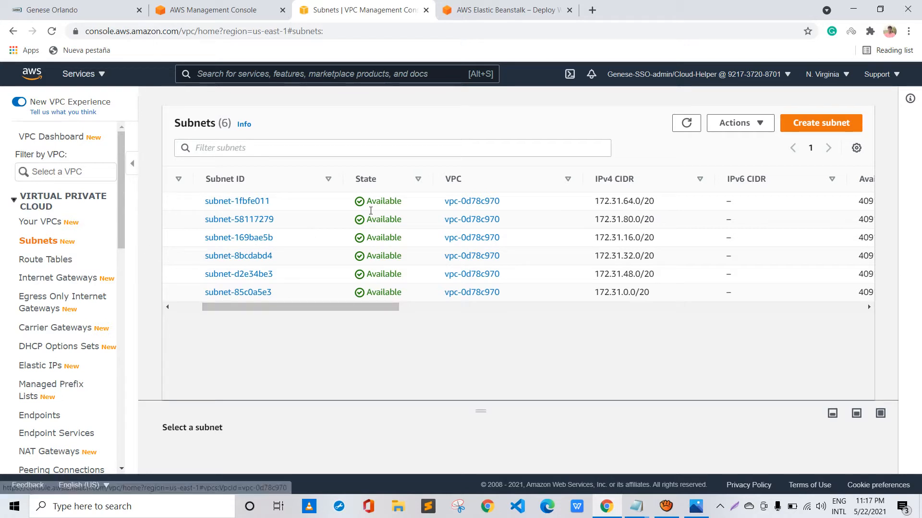
Start a new subnet in the test-EB VPC and name it public1
left_click(820, 123)
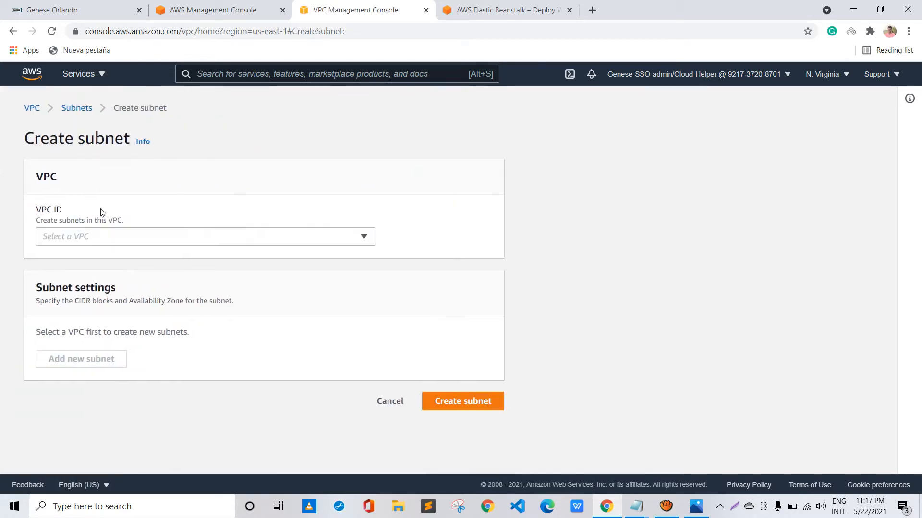
left_click(102, 236)
key("Return")
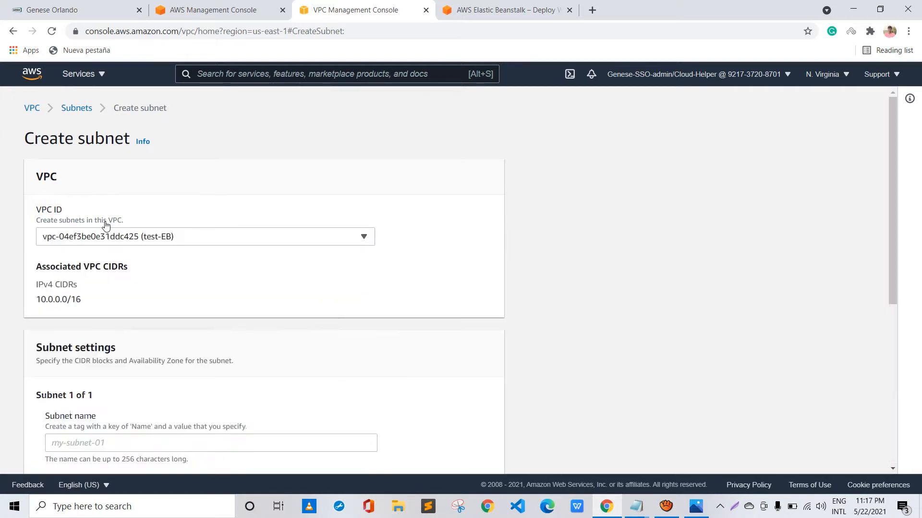
scroll(87, 226, "down", 1)
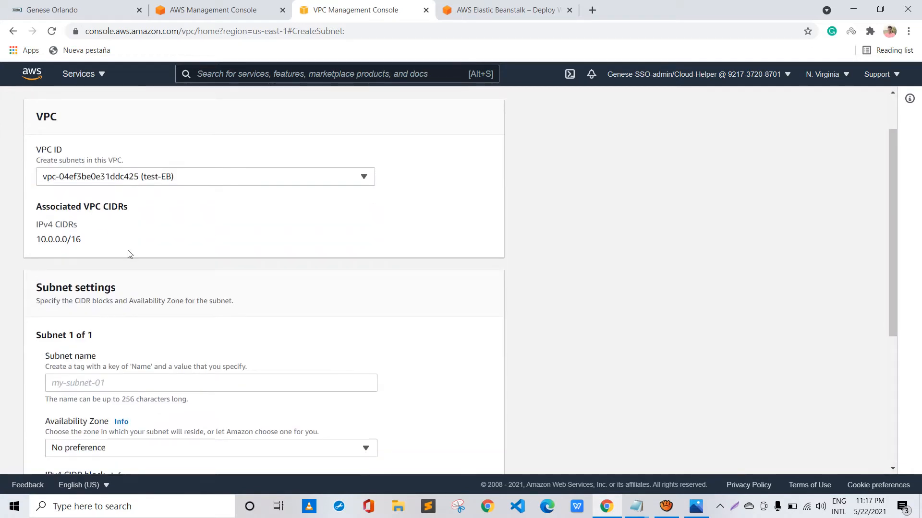
scroll(111, 253, "down", 1)
key("Tab")
type("p")
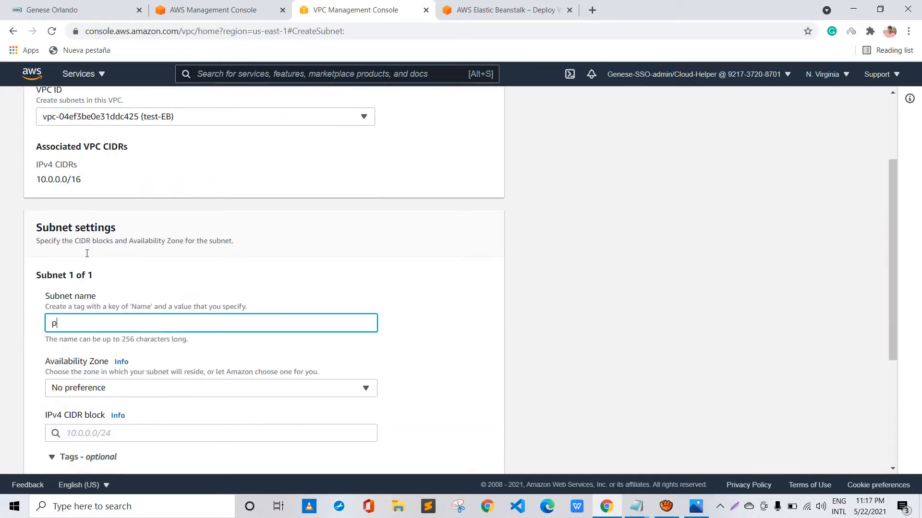
type("ublic1")
Place the public1 subnet in availability zone us-east-1a and set its IPv4 CIDR block to 10.0.0.0/24
scroll(87, 254, "down", 2)
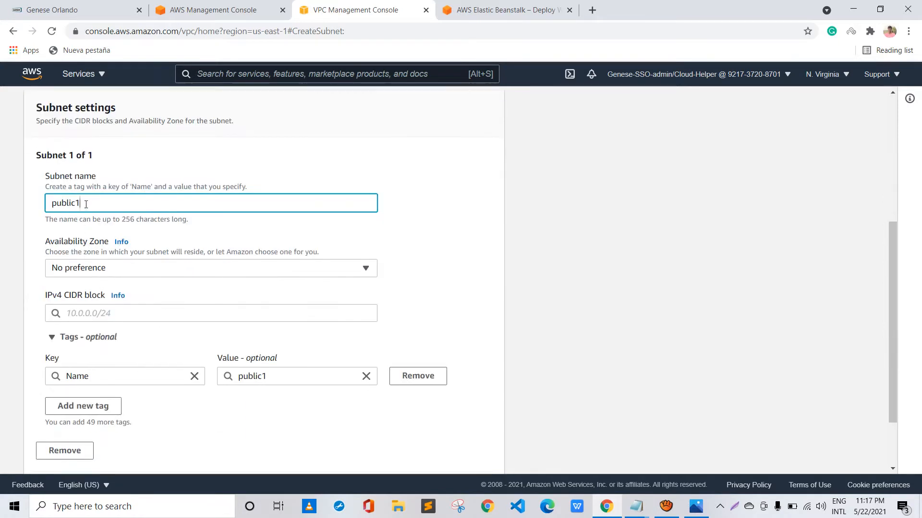
left_click(147, 264)
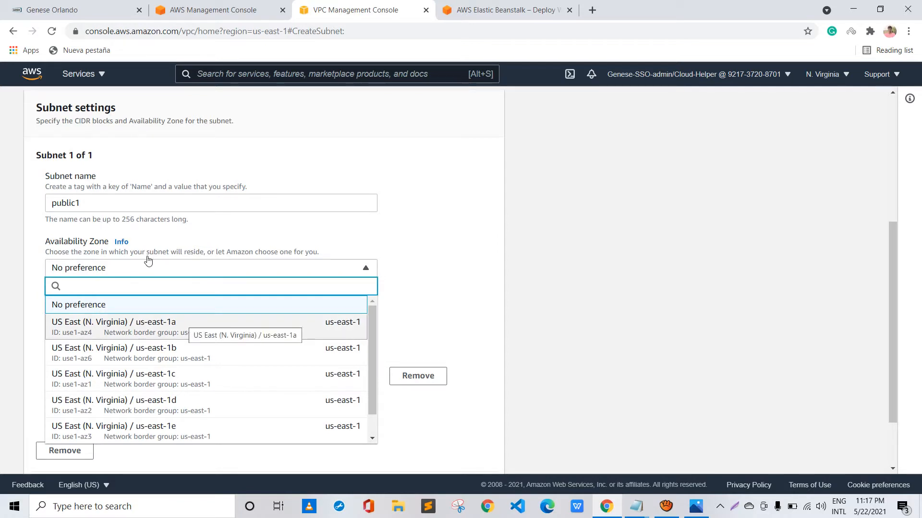
key("Return")
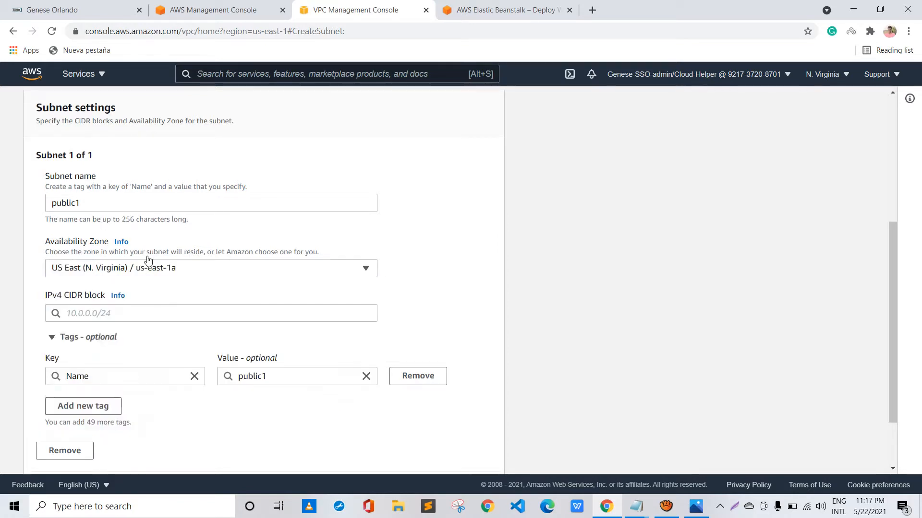
key("Tab")
type("10.")
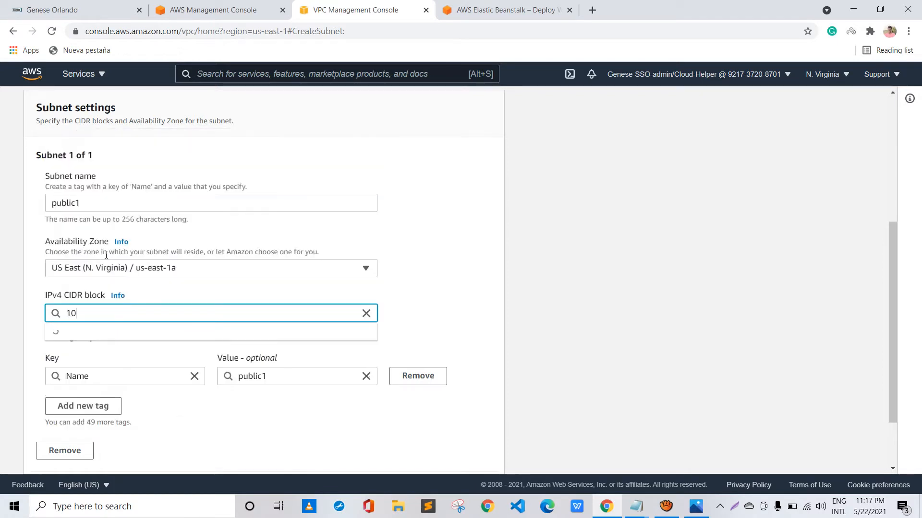
type(".0.0.0")
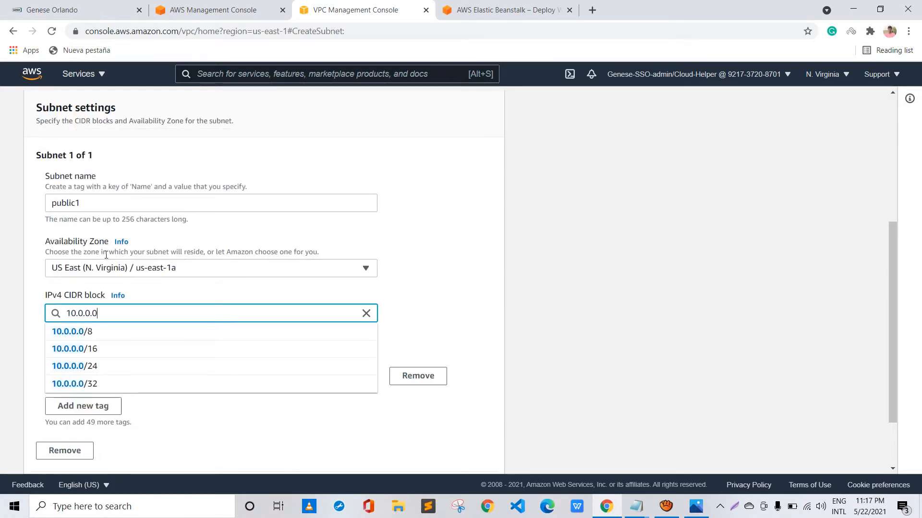
type("/21")
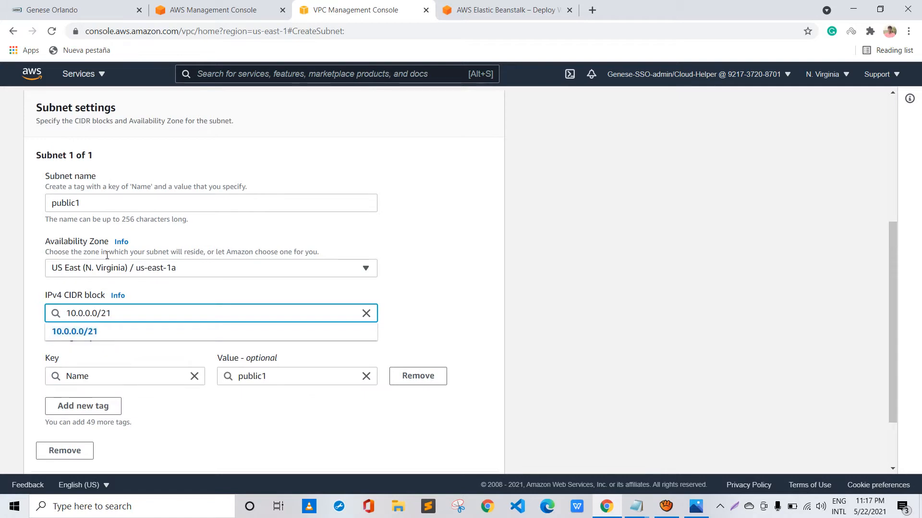
key("BackSpace")
type("4")
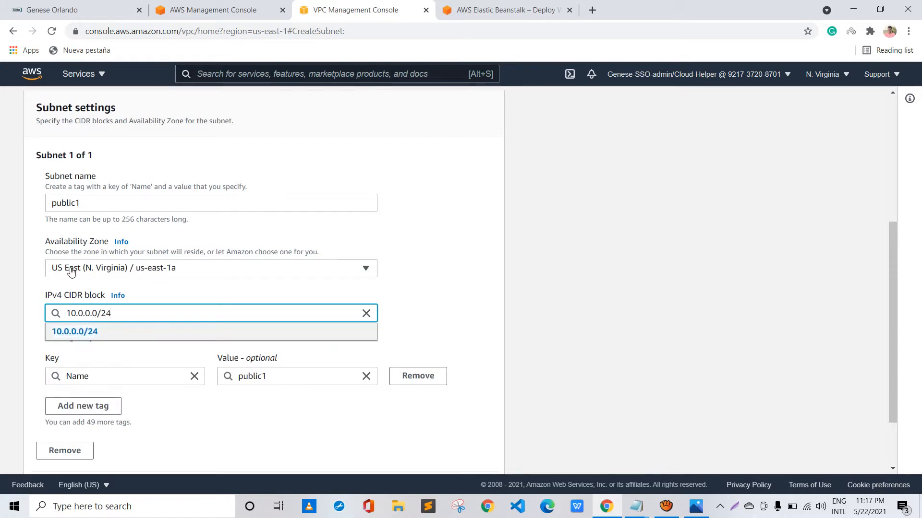
key("Escape")
Add a second subnet to the same form and name it public2
scroll(74, 274, "down", 2)
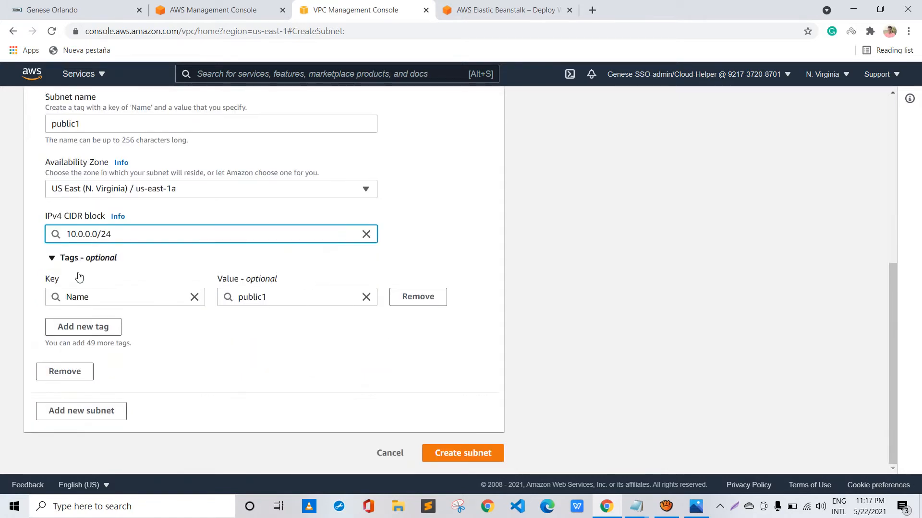
left_click(72, 409)
scroll(67, 337, "down", 2)
left_click(77, 333)
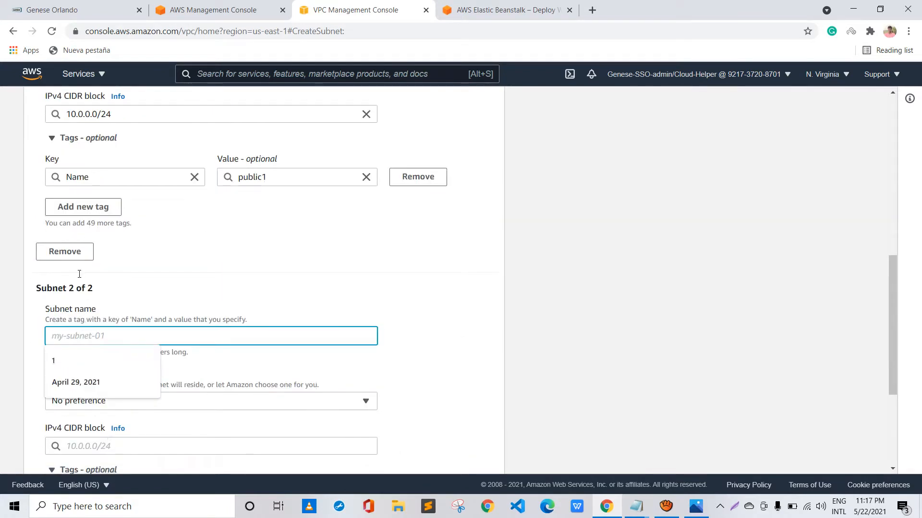
type("pubic")
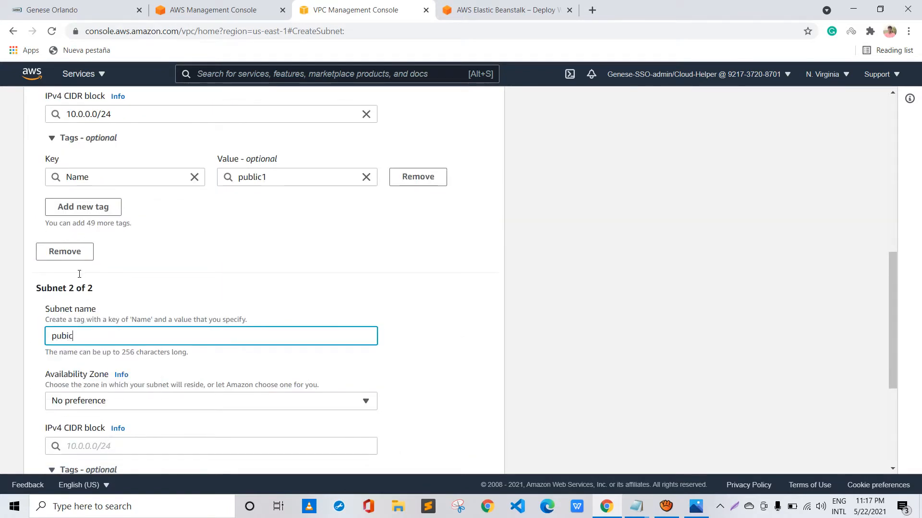
key("BackSpace")
key("BackSpace")
type("lic2")
Place the public2 subnet in availability zone us-east-1b and set its IPv4 CIDR block to 10.0.1.0/24
scroll(101, 333, "down", 2)
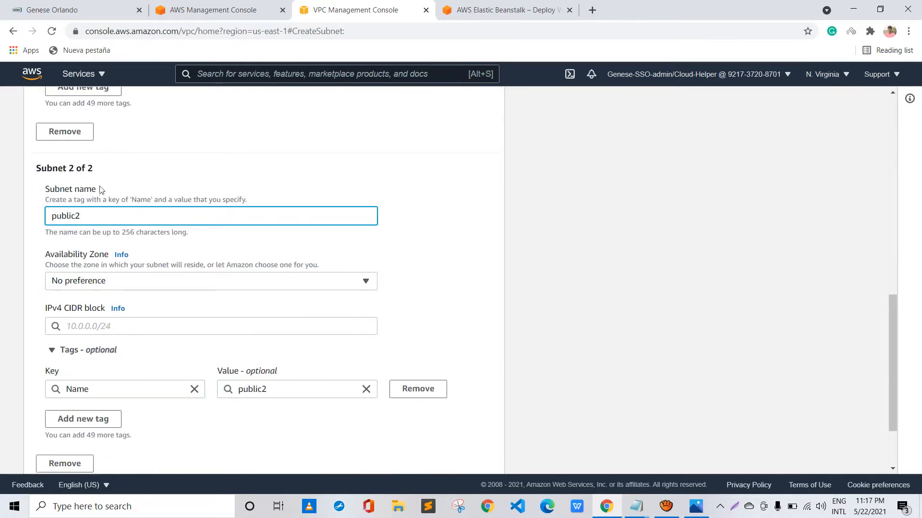
left_click(108, 280)
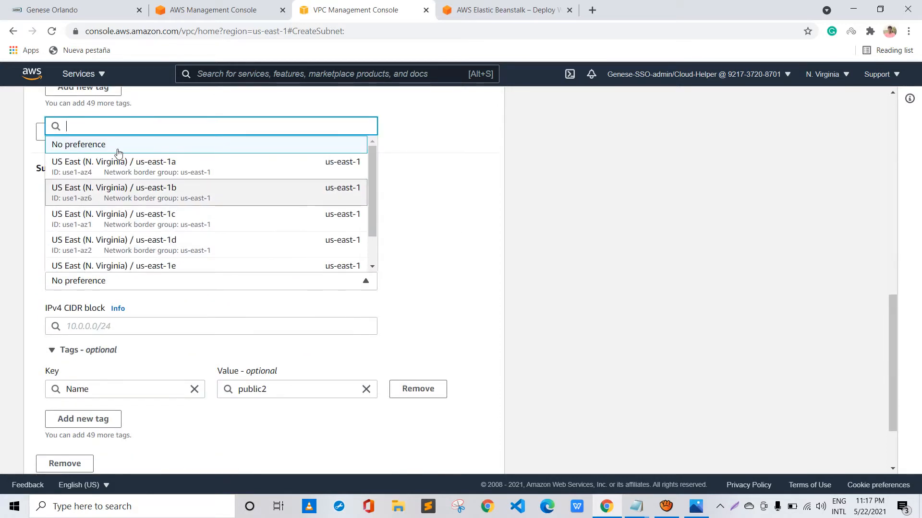
left_click(157, 191)
scroll(134, 197, "down", 2)
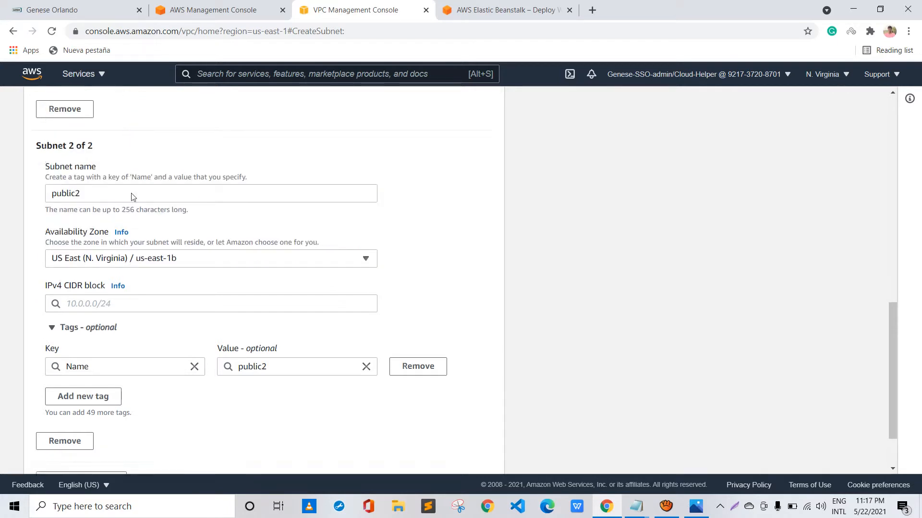
left_click(111, 235)
type("10.0.")
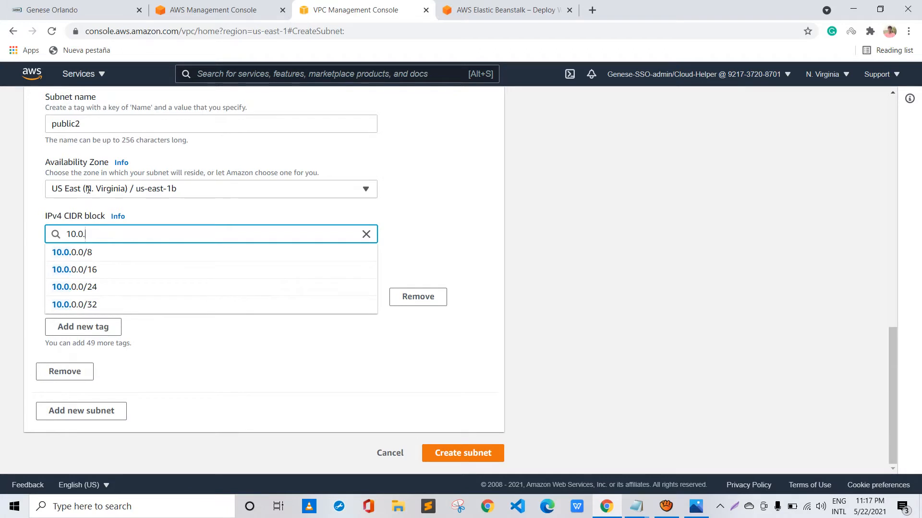
type("1.0")
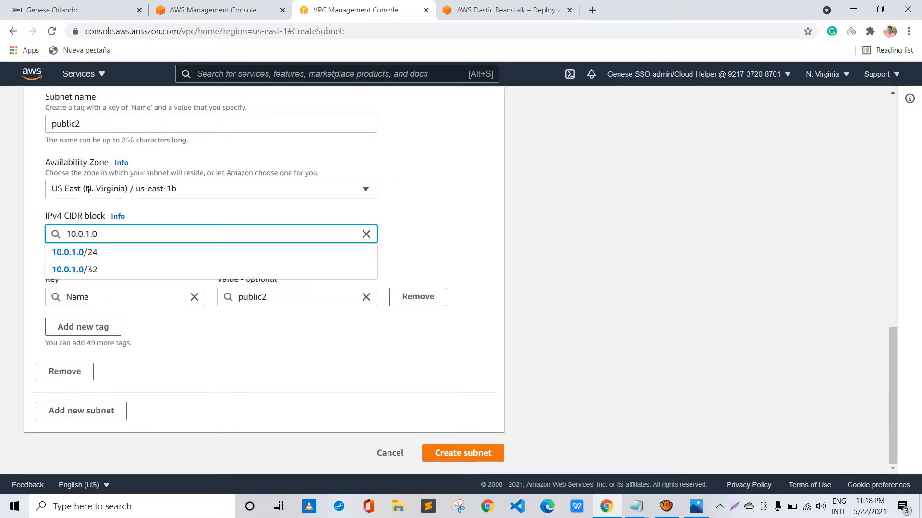
type("/24")
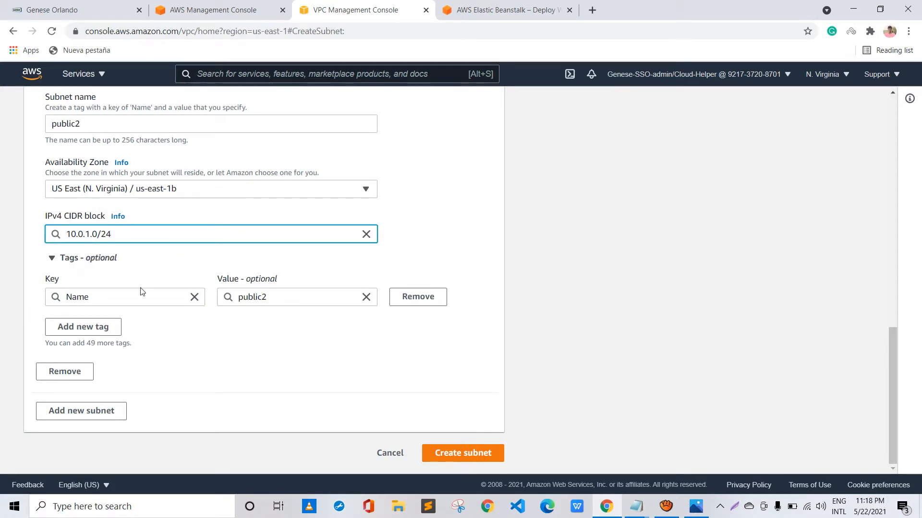
Add a third subnet named Private1 in availability zone us-east-1a
left_click(81, 411)
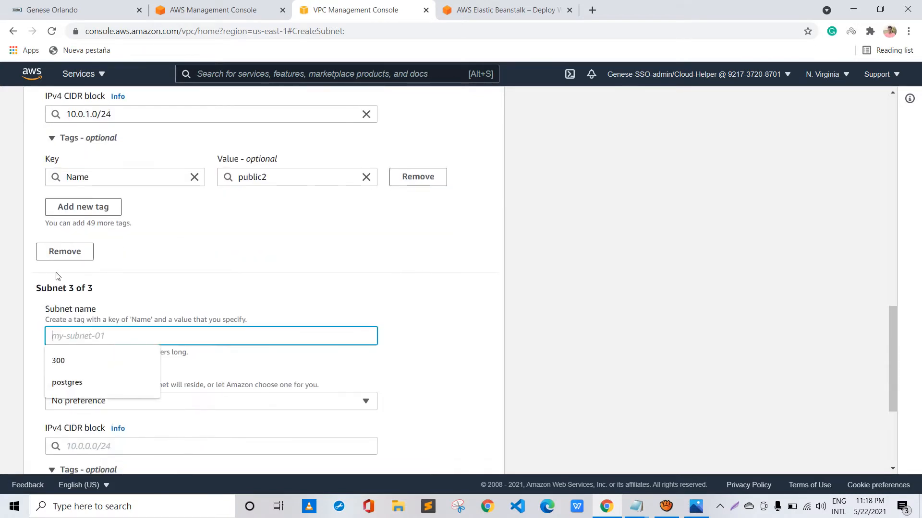
type("Private1")
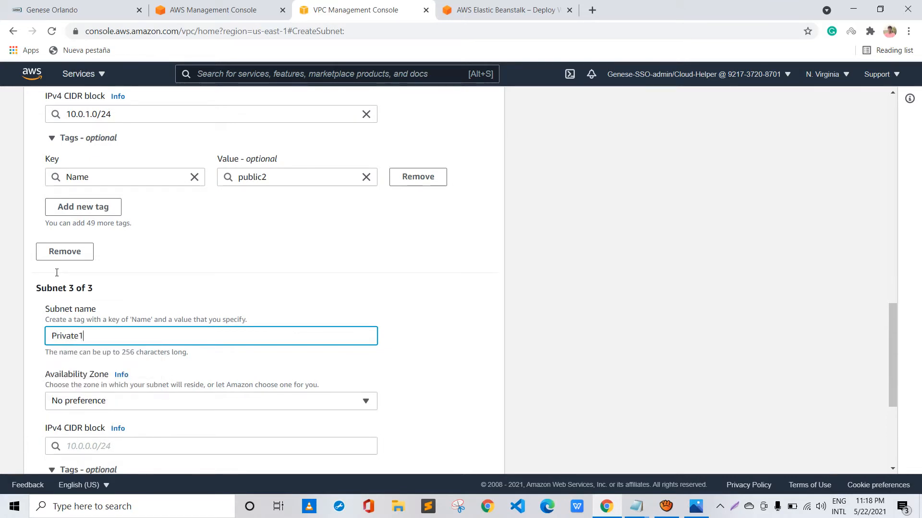
scroll(57, 271, "down", 2)
left_click(143, 280)
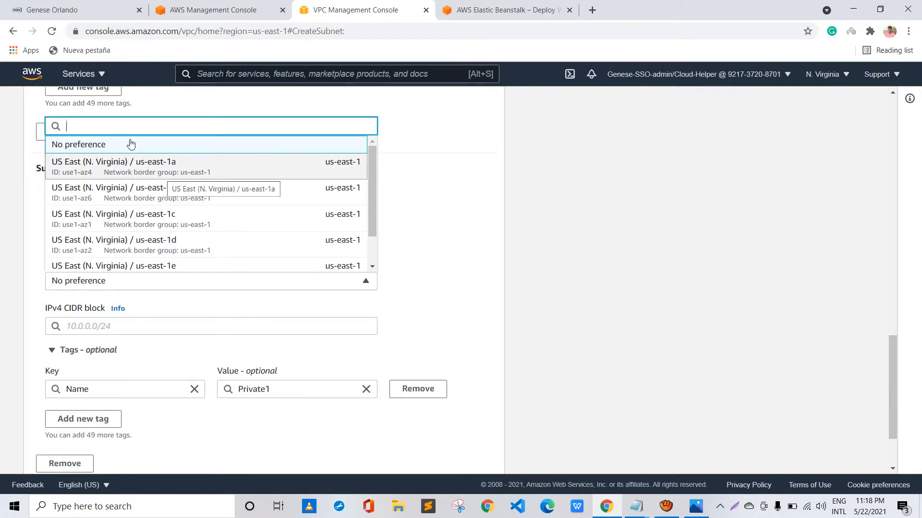
left_click(131, 161)
Set the Private1 subnet's IPv4 CIDR block to 10.0.2.0/24
scroll(132, 144, "up", 1)
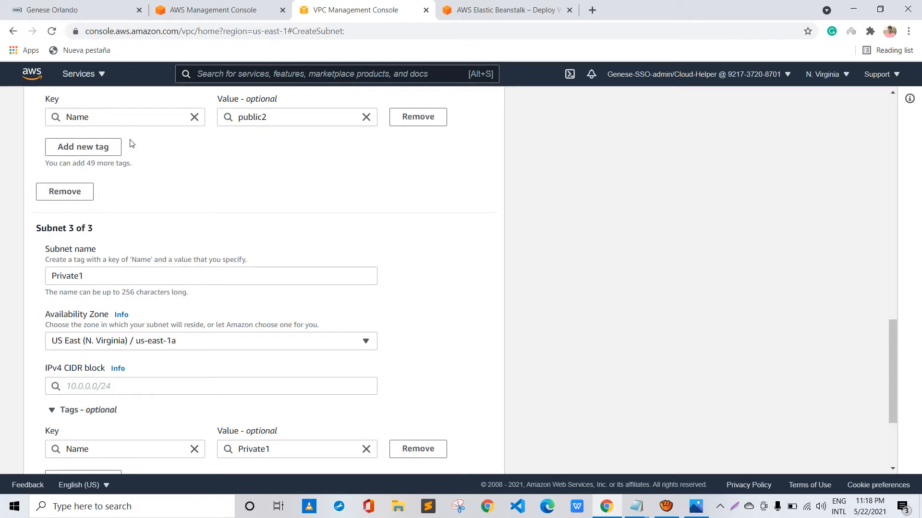
scroll(130, 213, "down", 2)
key("Tab")
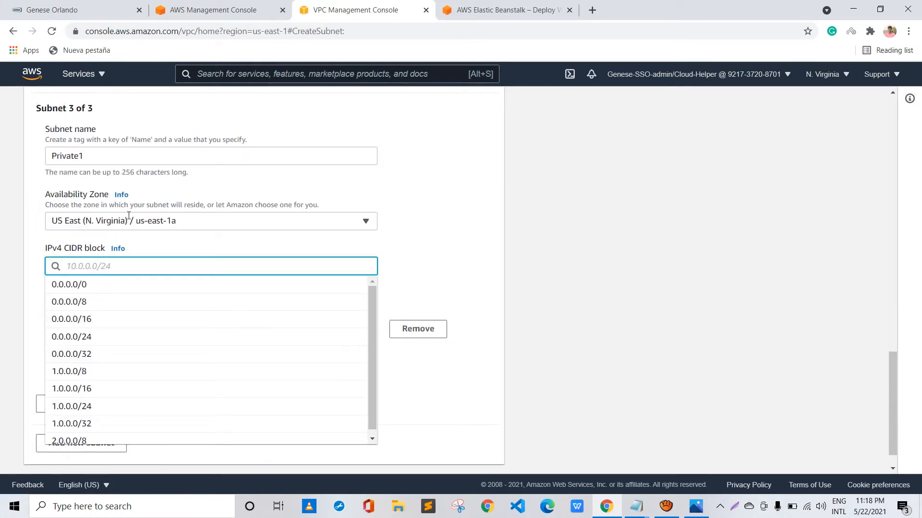
type("10.")
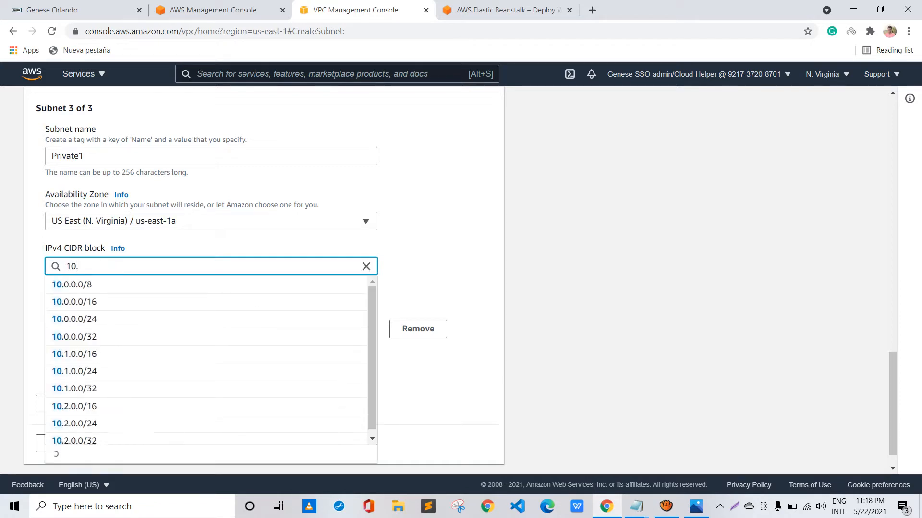
type("0.2.")
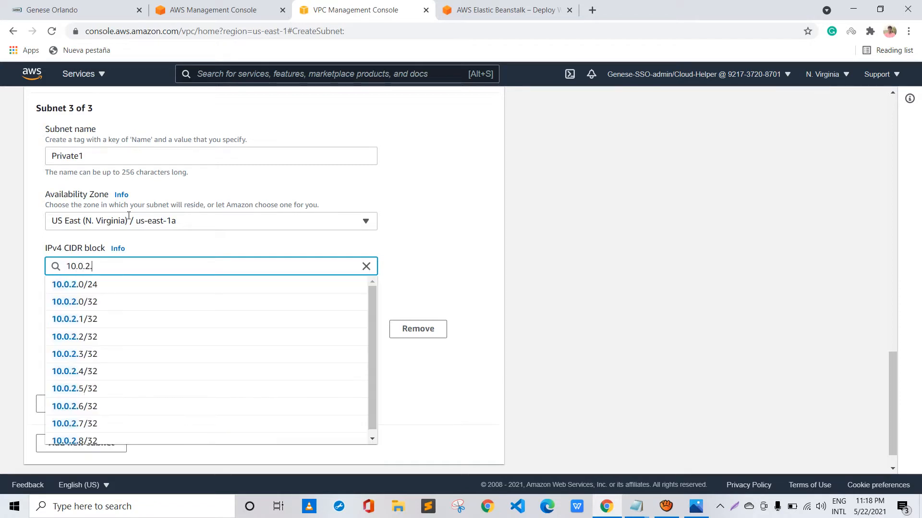
type("0/24")
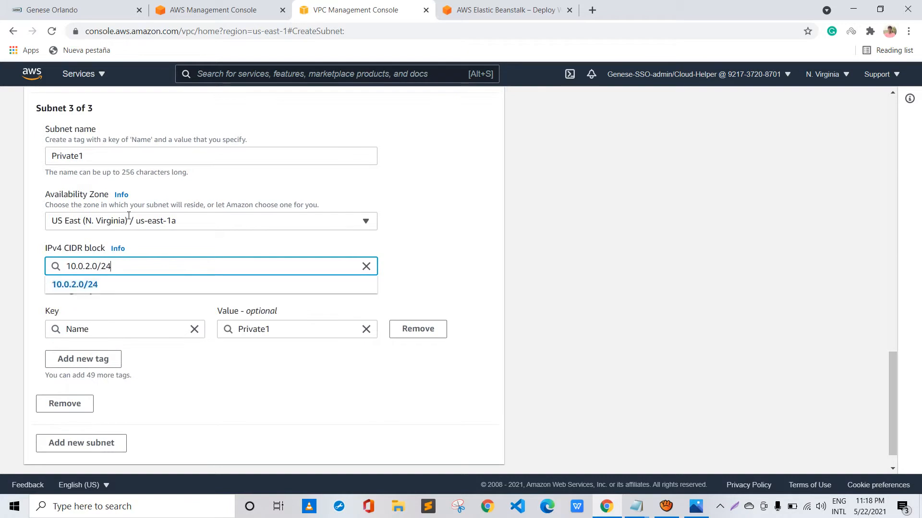
key("Down")
key("Return")
Add a fourth subnet named Private2 in availability zone us-east-1b
scroll(82, 246, "down", 1)
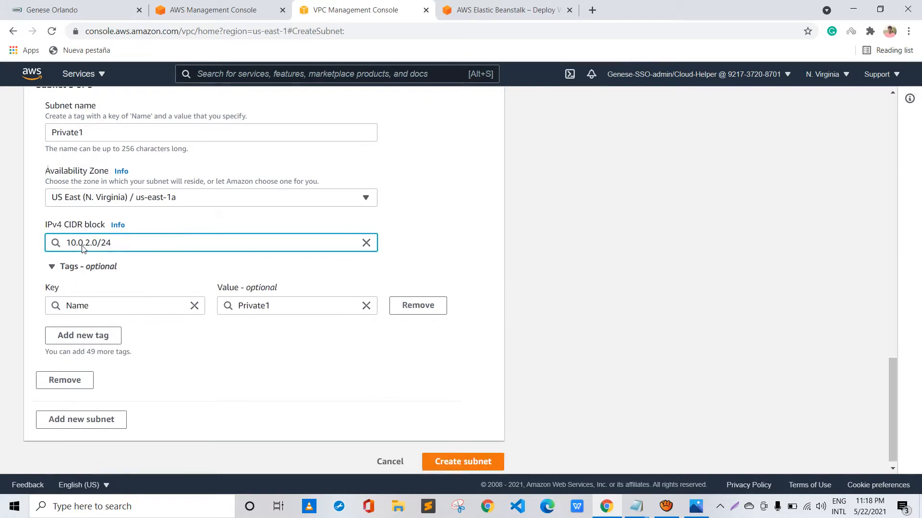
left_click(96, 411)
scroll(91, 399, "down", 2)
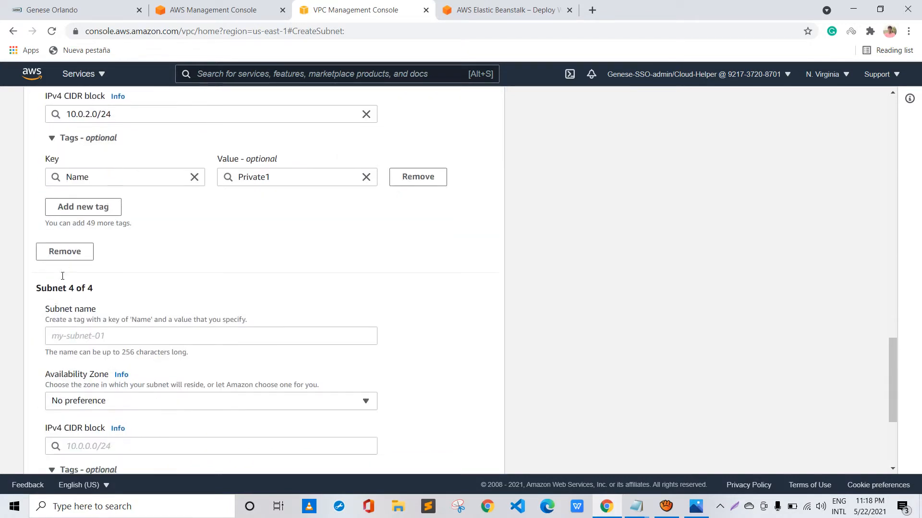
left_click(78, 337)
type("Pri")
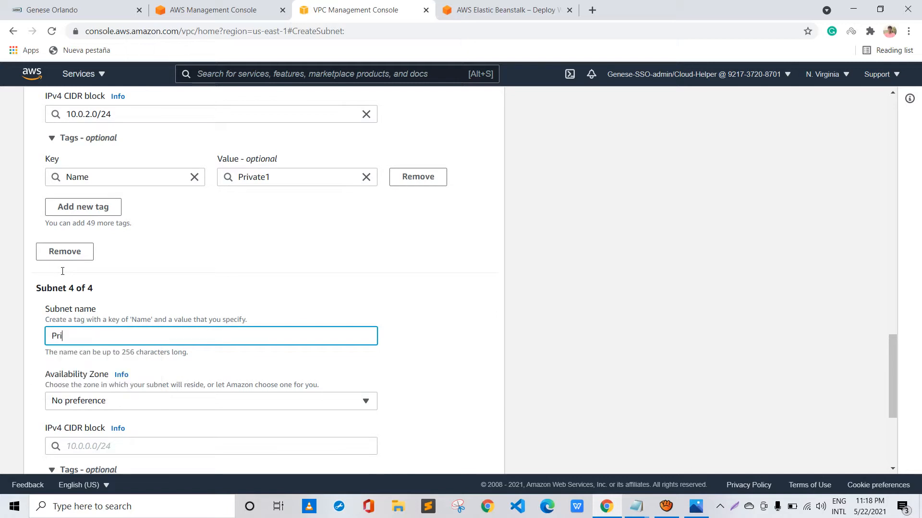
type("vate2")
scroll(63, 271, "down", 2)
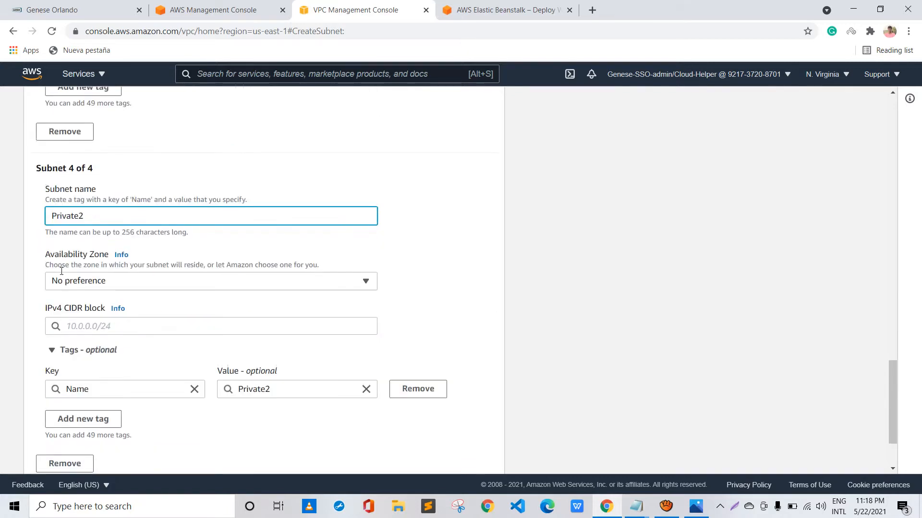
left_click(68, 280)
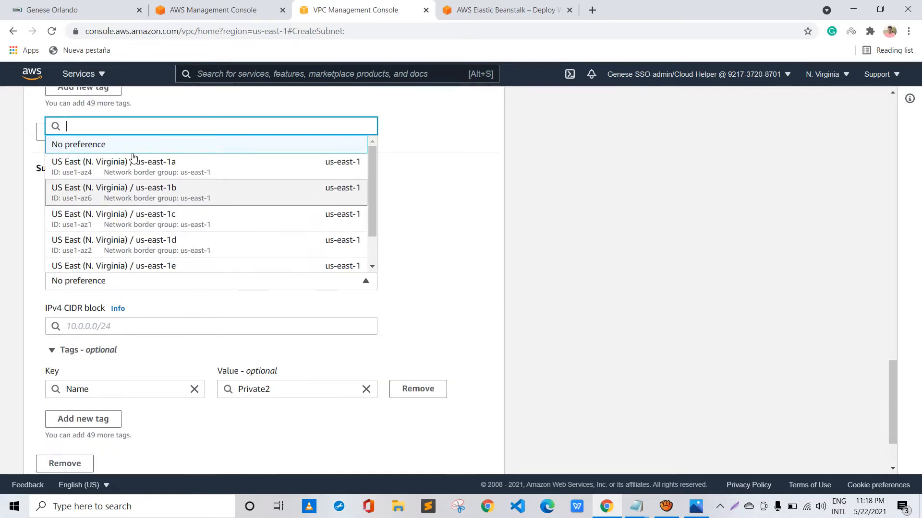
left_click(120, 201)
Set the Private2 subnet's IPv4 CIDR block to 10.0.3.0/24
scroll(121, 201, "down", 2)
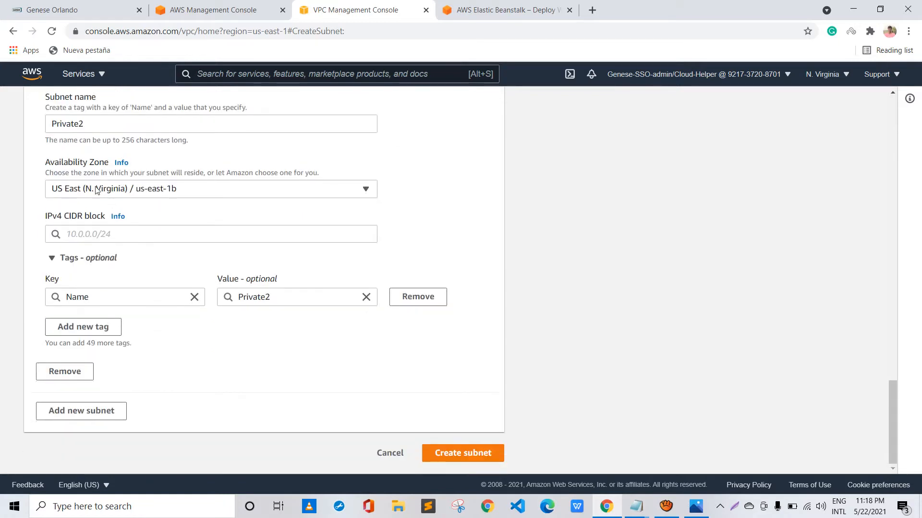
key("Tab")
type("10.0.")
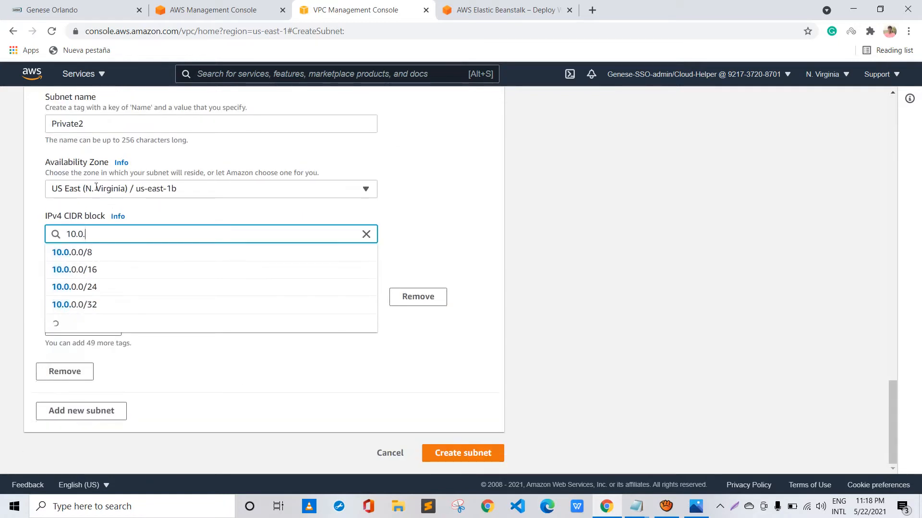
type("3.")
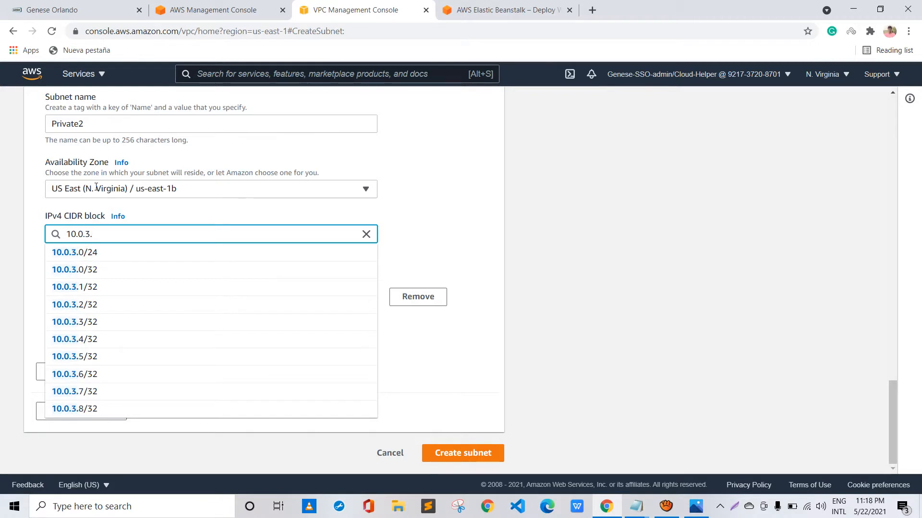
type("0/")
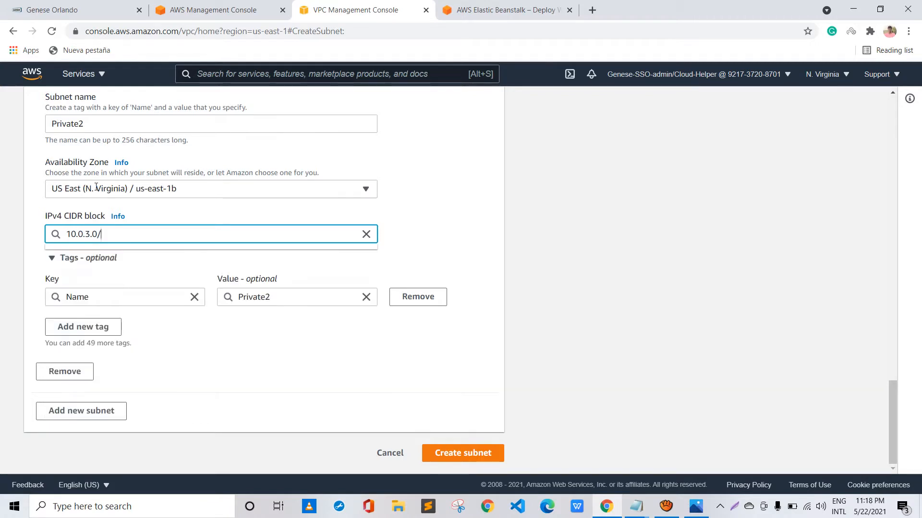
type("24")
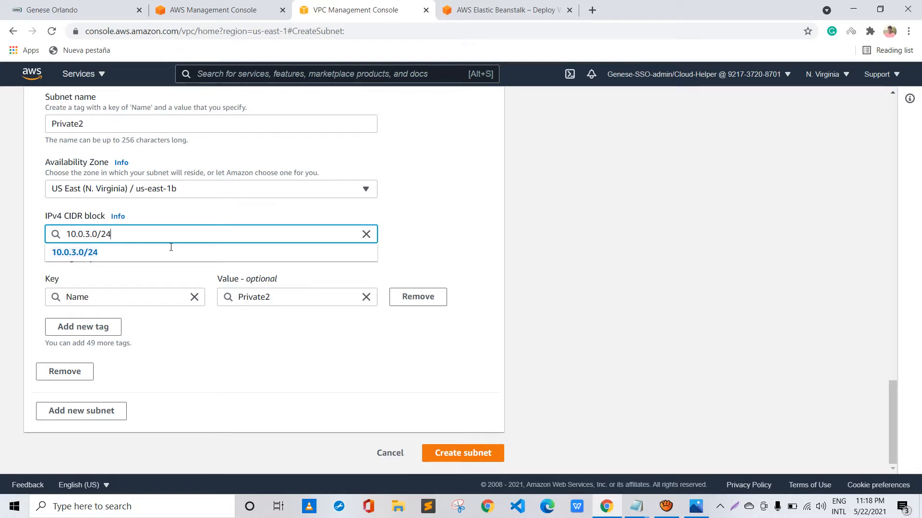
left_click(224, 298)
scroll(127, 268, "up", 5)
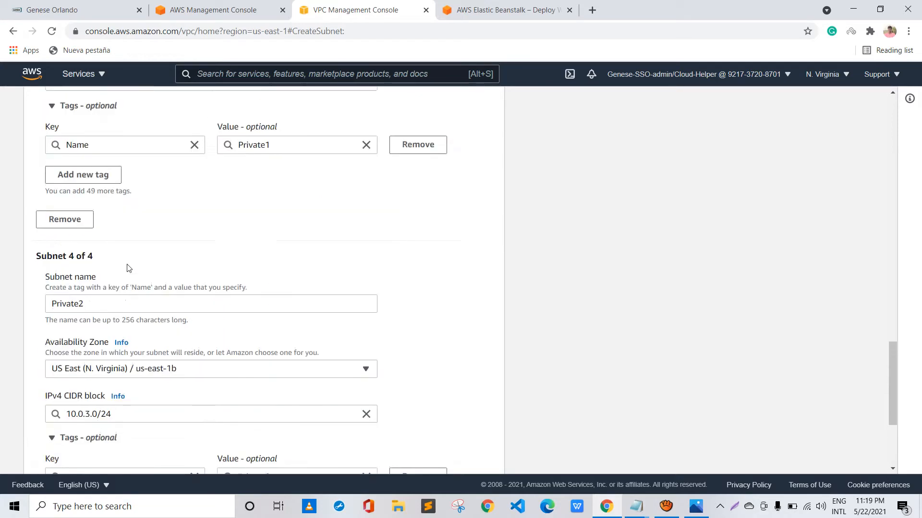
Review the settings of the public and private subnets, and create all four subnets
scroll(127, 267, "up", 5)
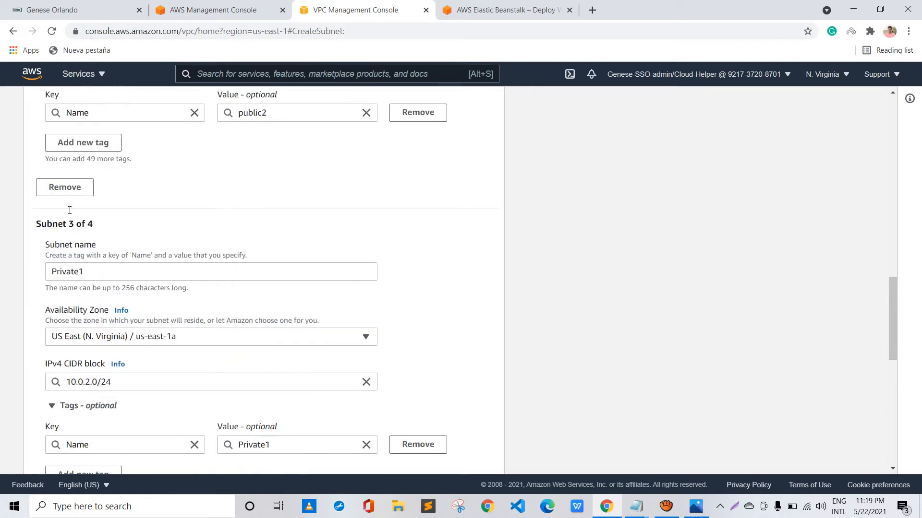
scroll(72, 212, "up", 3)
scroll(69, 211, "up", 1)
scroll(70, 211, "up", 1)
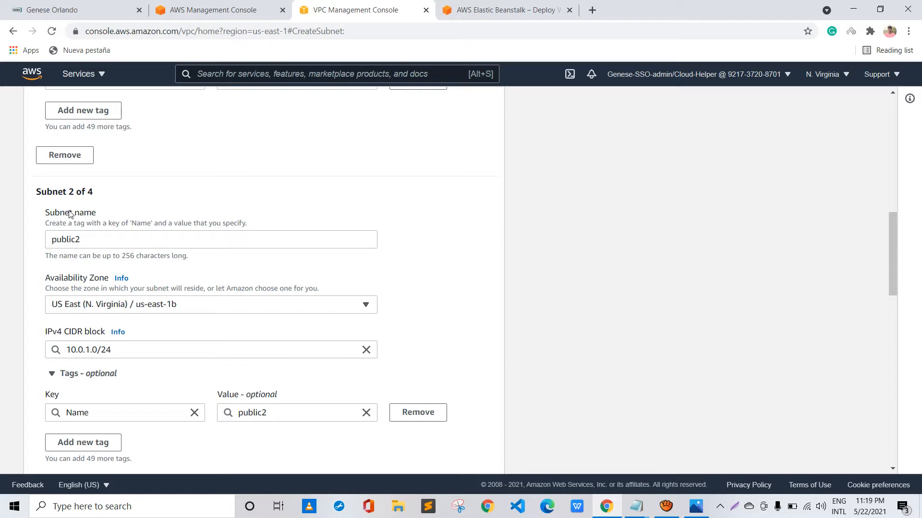
scroll(69, 213, "down", 7)
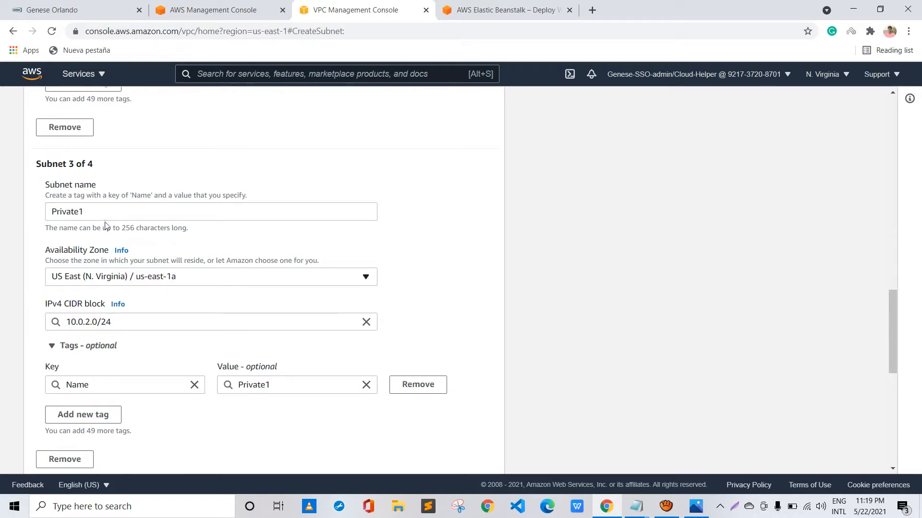
scroll(155, 226, "down", 4)
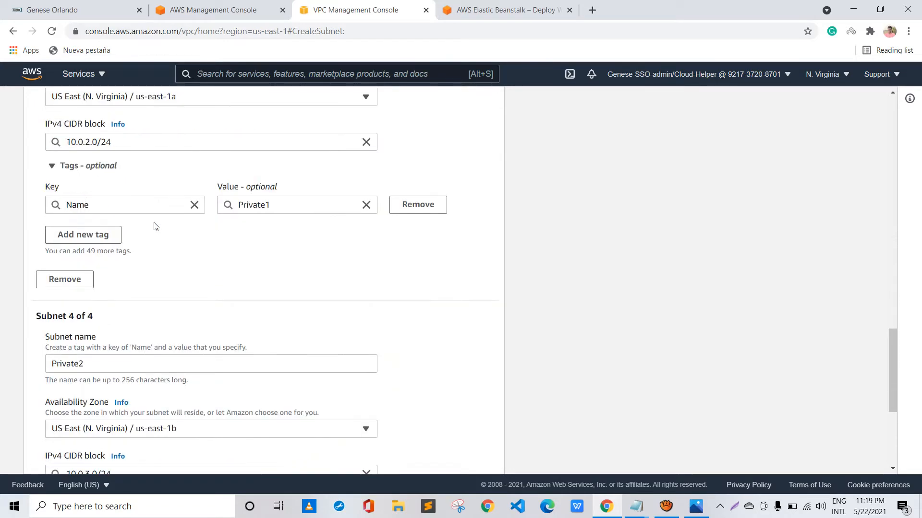
scroll(155, 225, "down", 5)
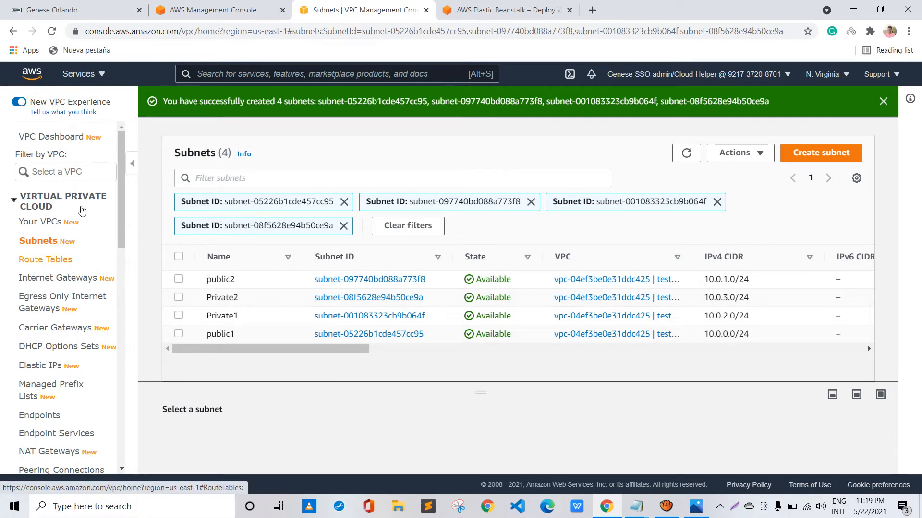
Create an internet gateway with the name tag test-IGW
scroll(72, 214, "down", 1)
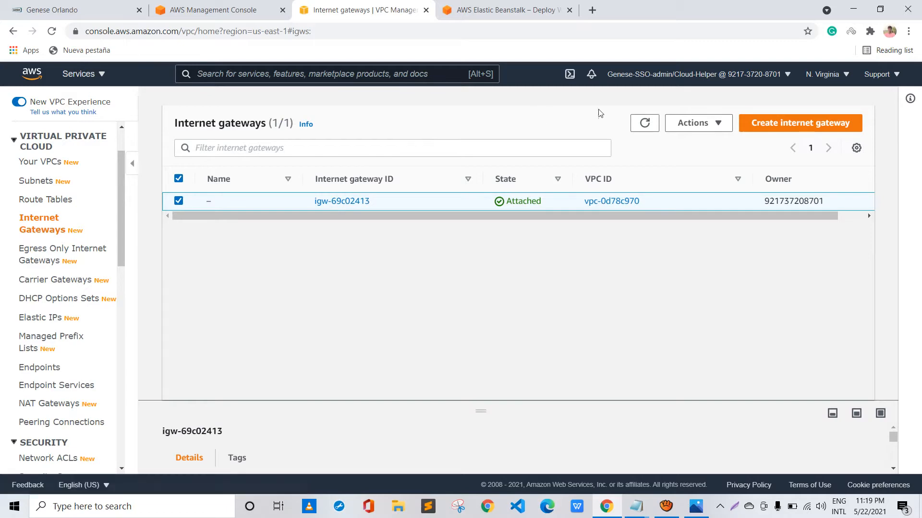
left_click(787, 123)
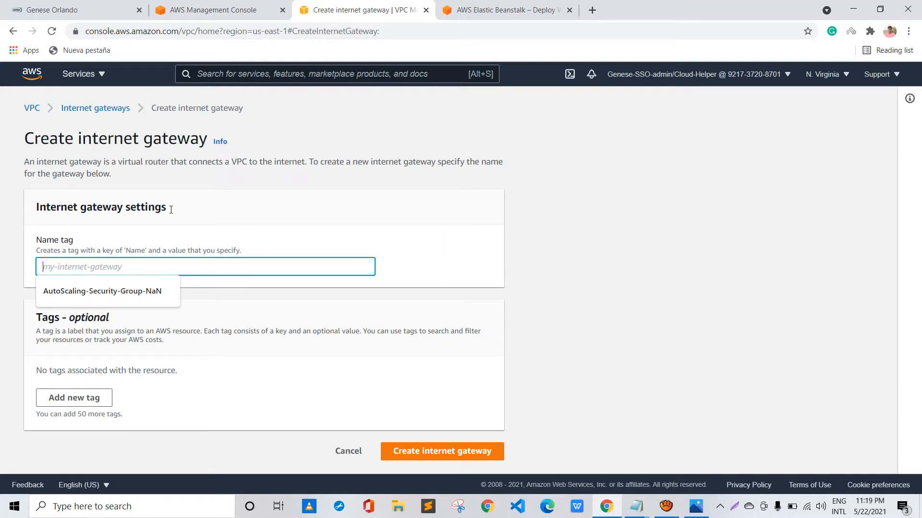
type("test")
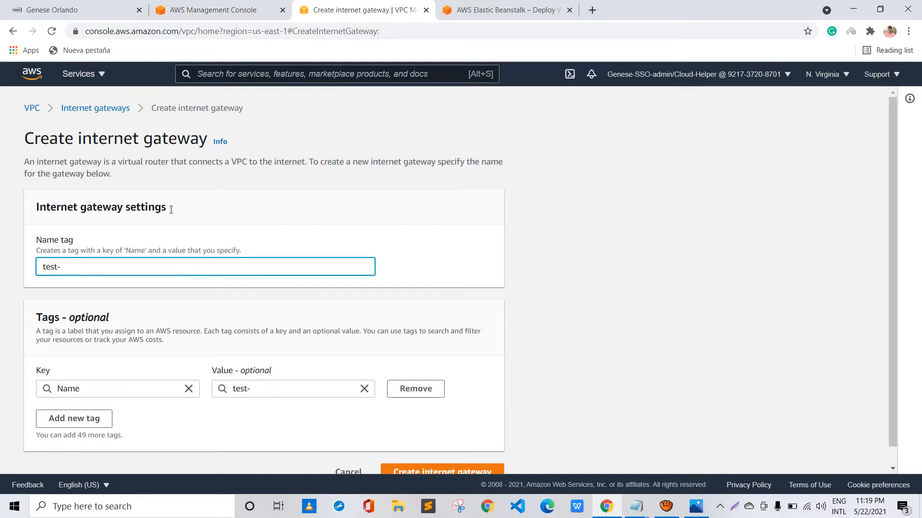
type("-IGW")
scroll(171, 210, "down", 1)
key("Return")
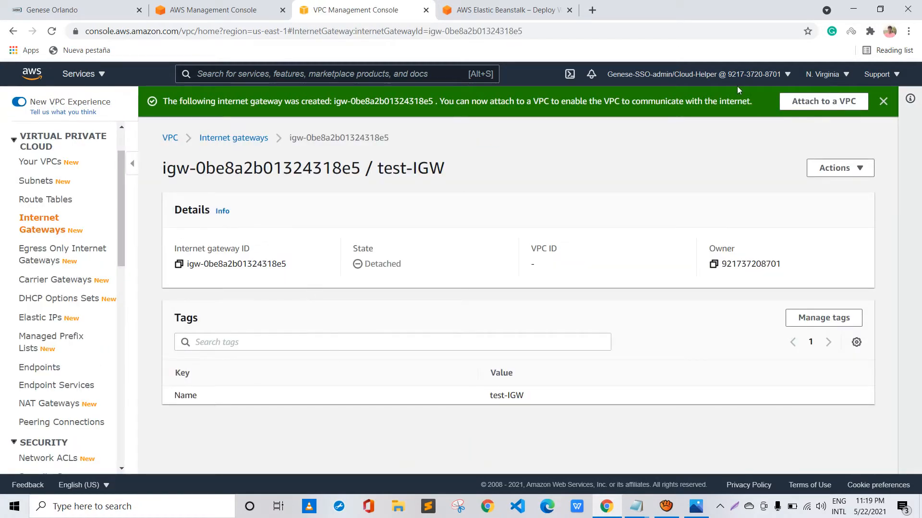
Attach the test-IGW internet gateway to the test-EB VPC (vpc-04ef3be0e31ddc425)
left_click(848, 171)
left_click(816, 186)
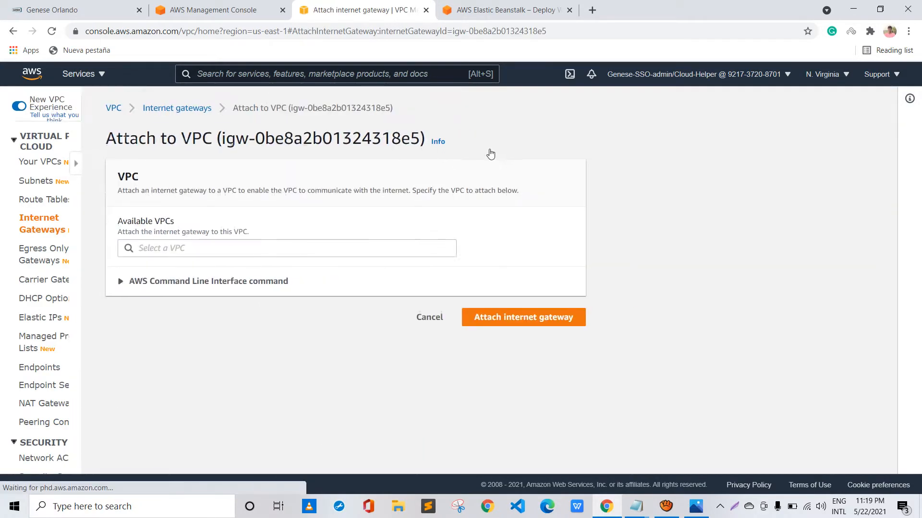
left_click(255, 247)
left_click(150, 265)
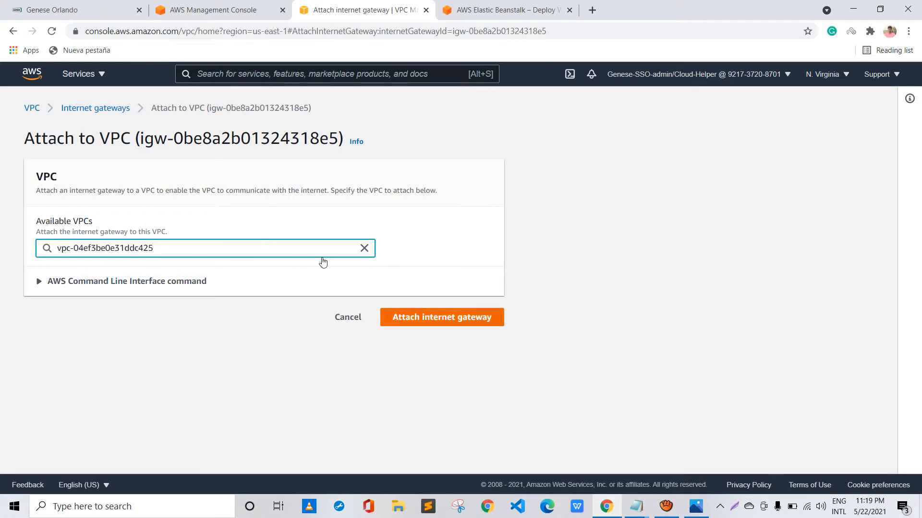
key("Return")
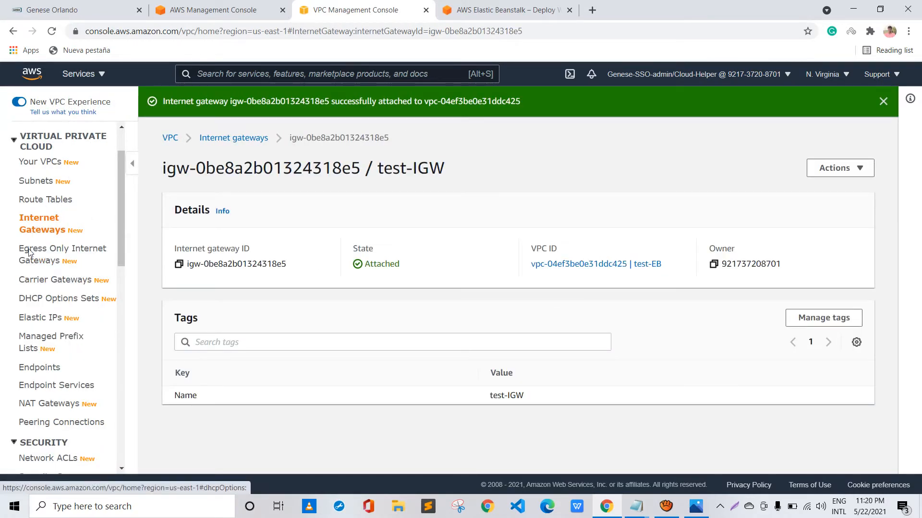
Start creating a NAT gateway and name it test-NAT-Gateway
scroll(33, 262, "down", 2)
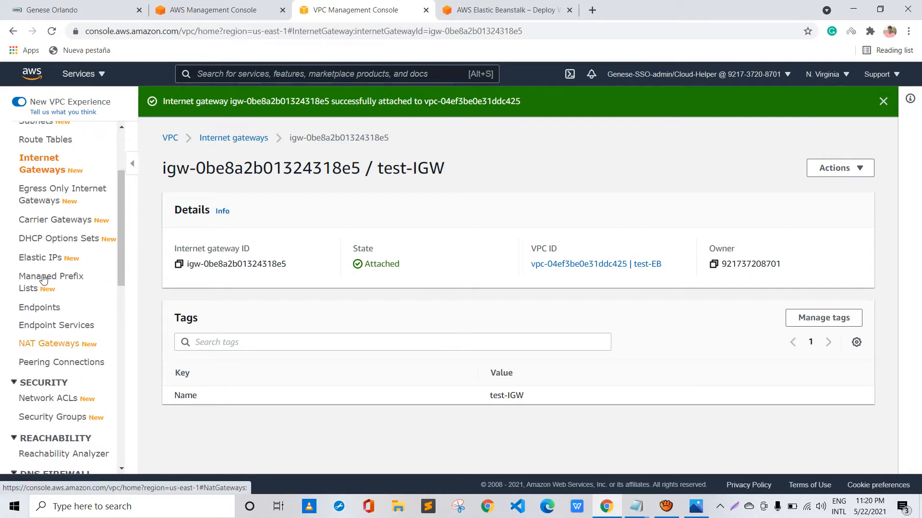
left_click(48, 344)
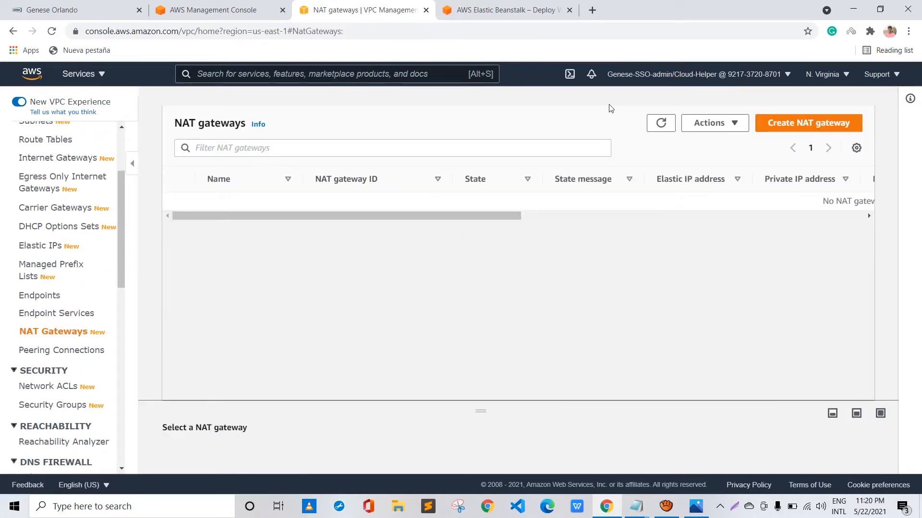
left_click(808, 123)
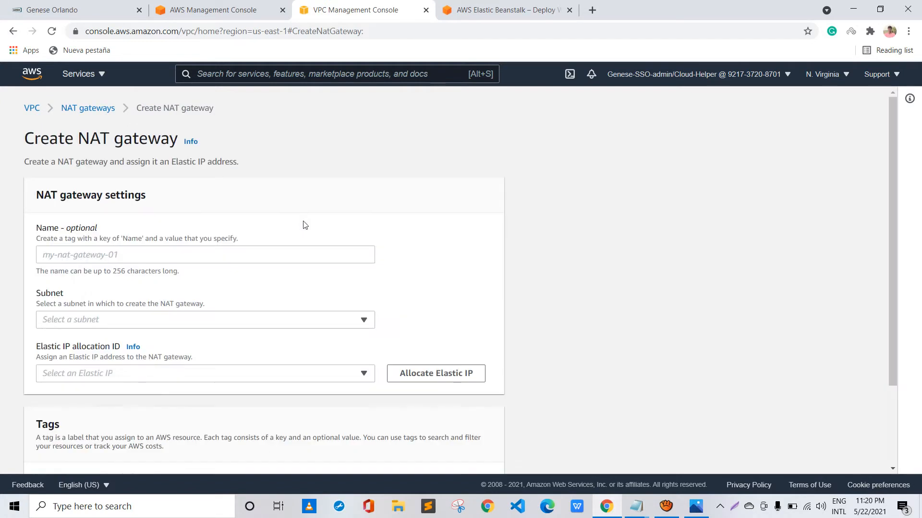
left_click(238, 255)
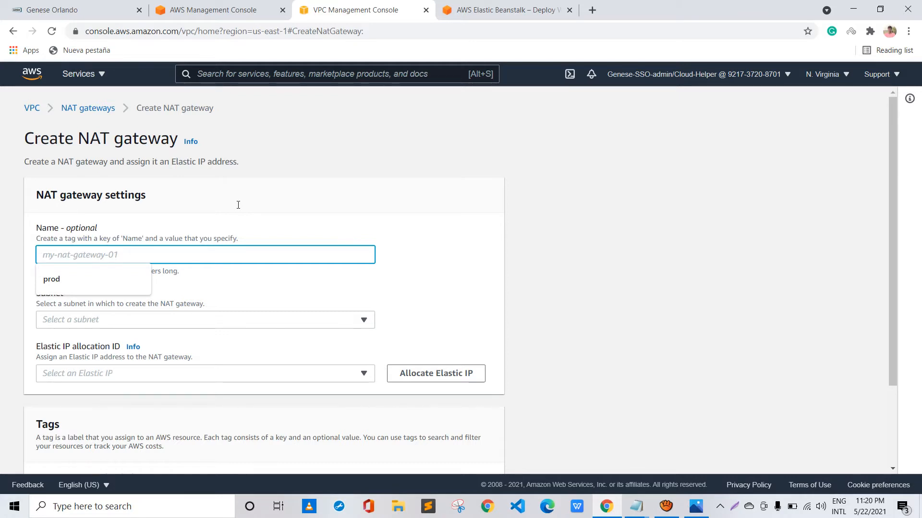
type("test")
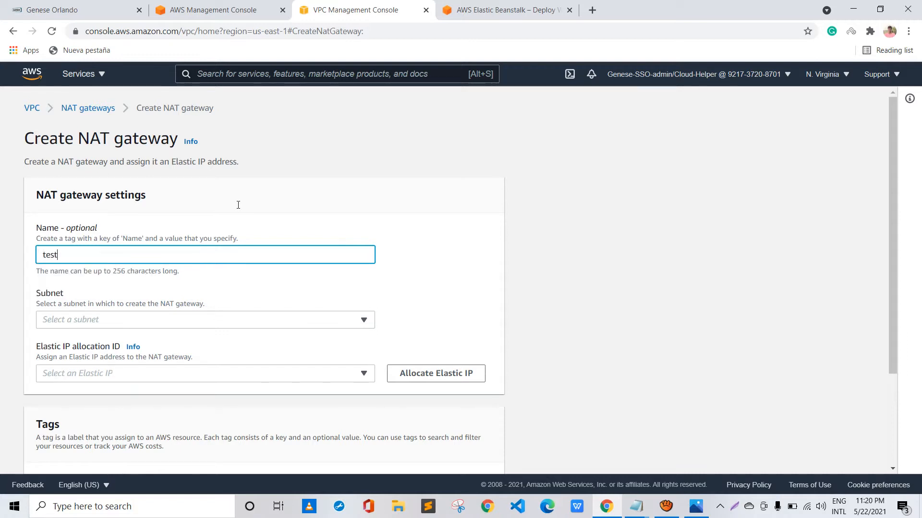
type("-NAT-Gateway")
Choose public1 as the subnet in which to create the NAT gateway
scroll(238, 205, "down", 1)
left_click(201, 259)
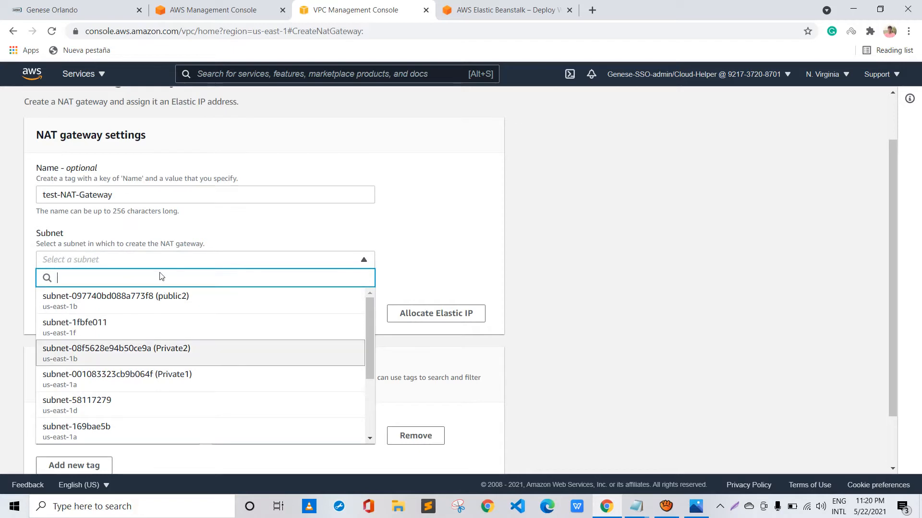
scroll(161, 275, "up", 1)
scroll(161, 274, "down", 2)
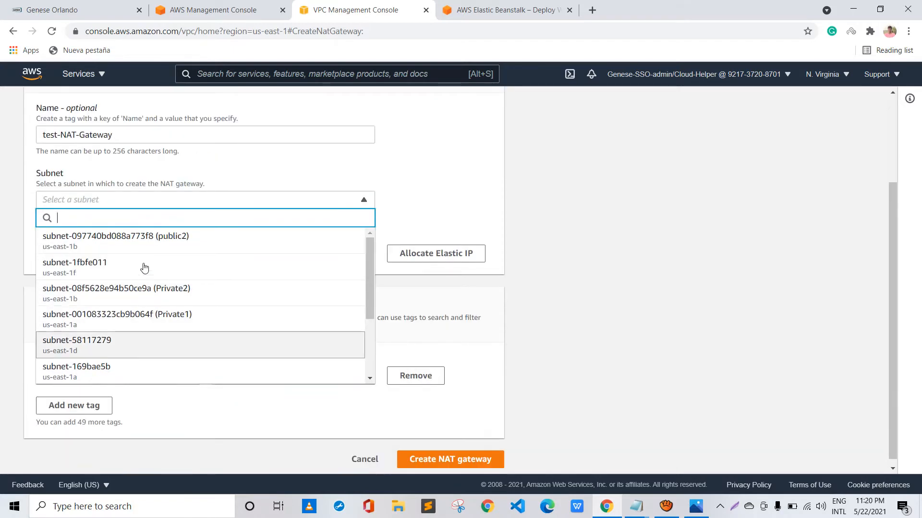
scroll(144, 248, "down", 2)
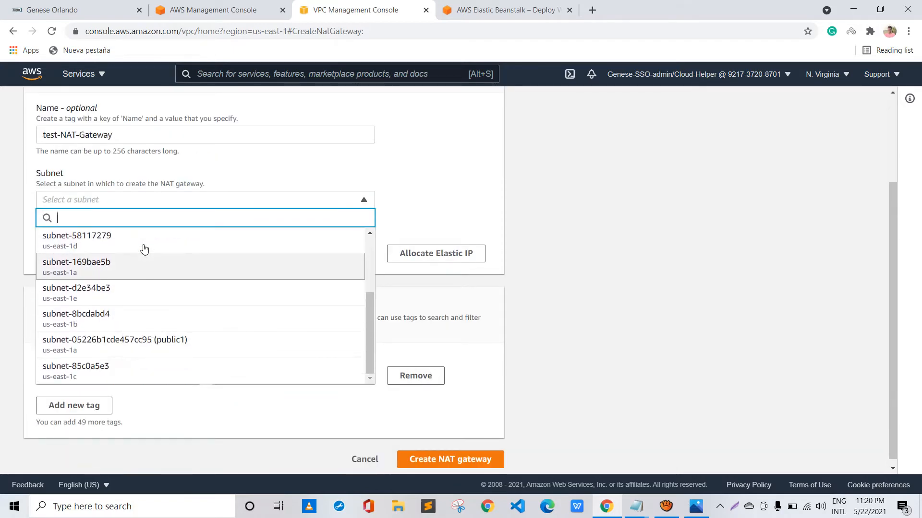
scroll(156, 279, "up", 2)
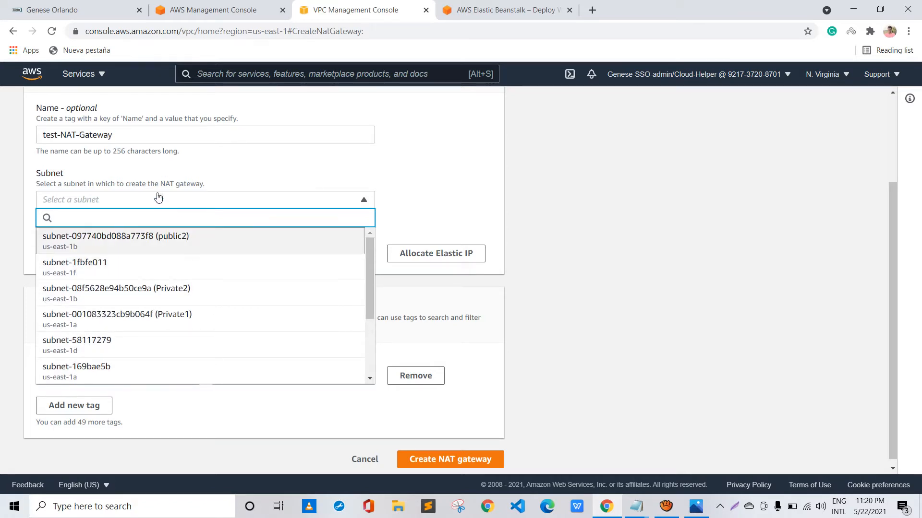
scroll(158, 197, "down", 1)
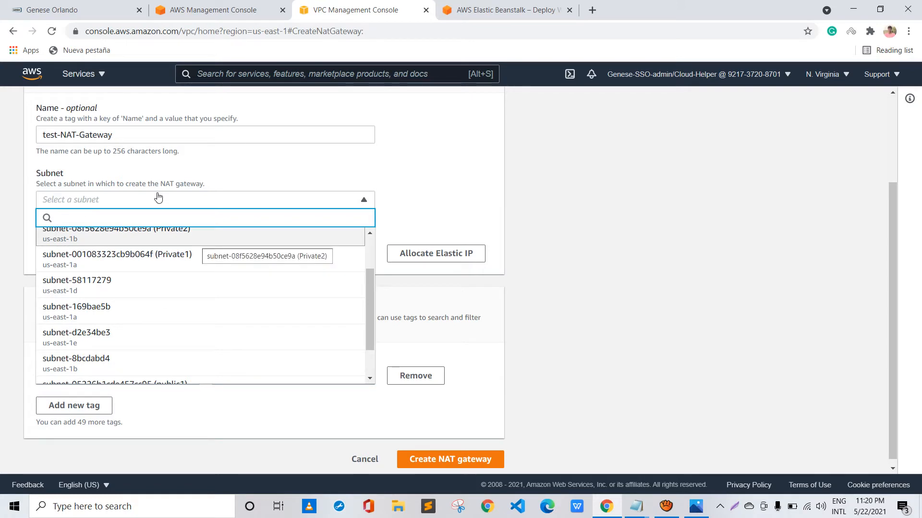
scroll(183, 261, "down", 2)
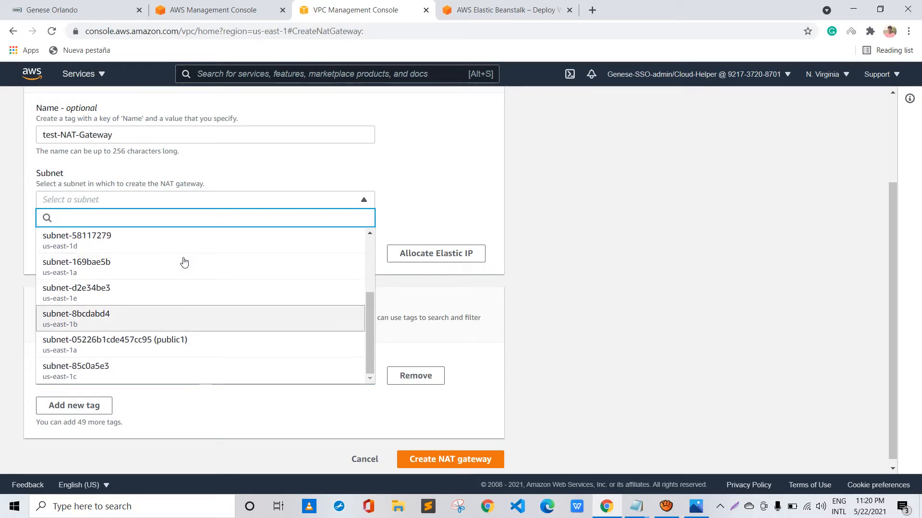
scroll(183, 261, "down", 1)
key("Down")
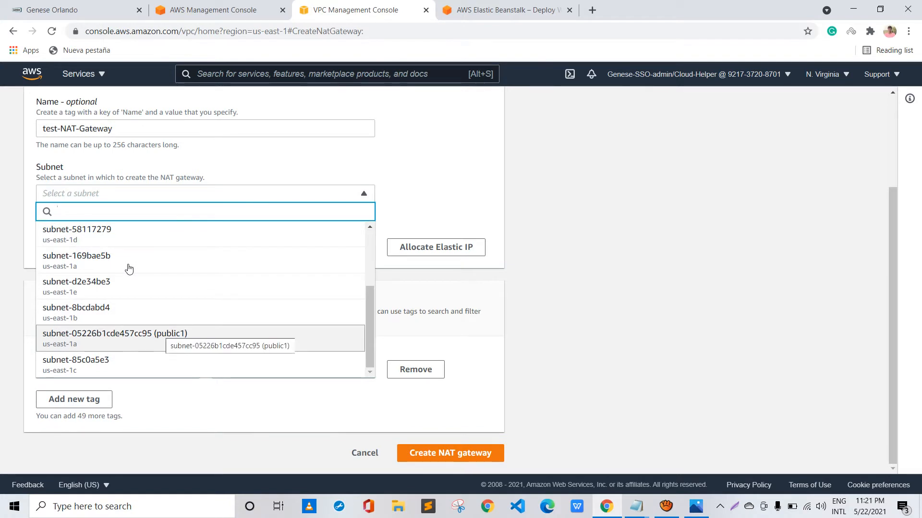
key("Return")
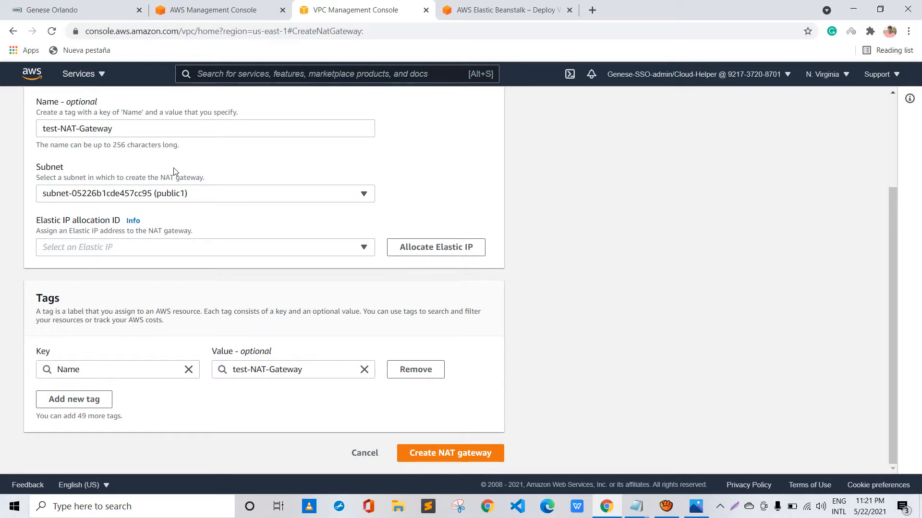
left_click_drag(28, 142, 162, 143)
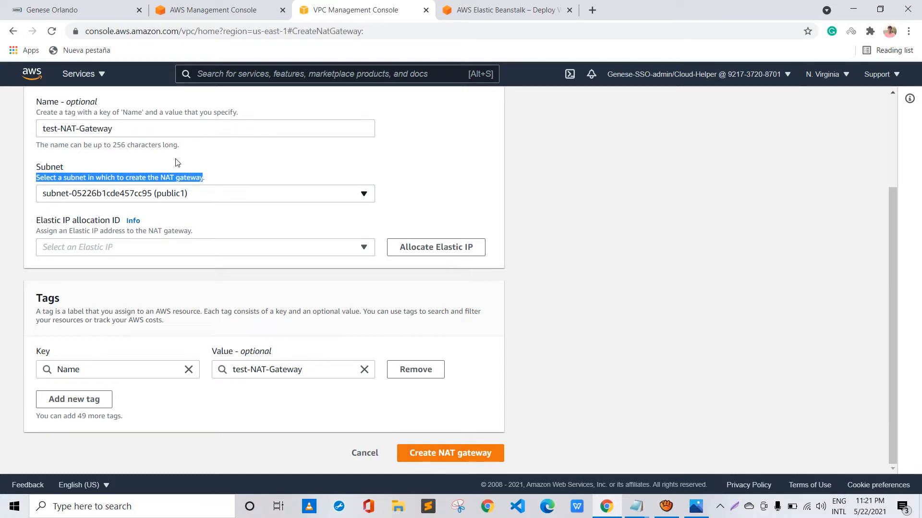
Assign the Elastic IP allocation eipalloc-088e2a442bf5a307f and create the NAT gateway
left_click(144, 247)
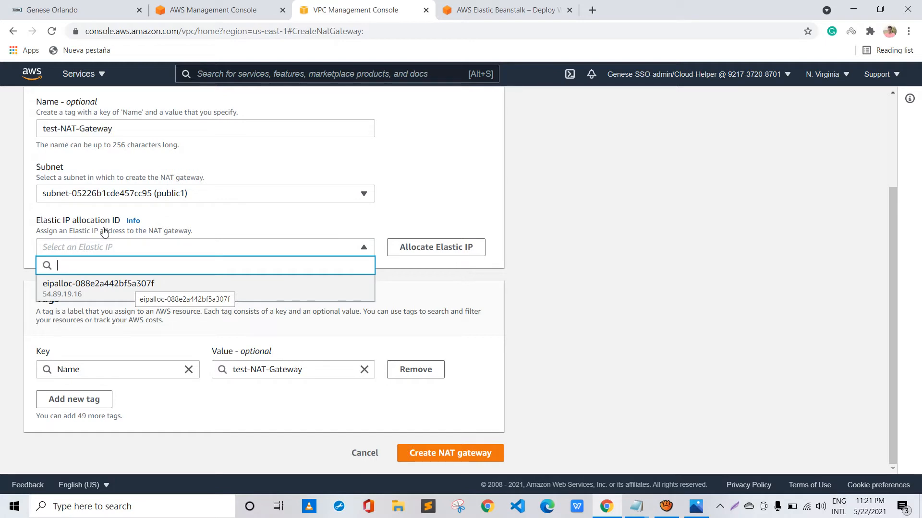
left_click(130, 286)
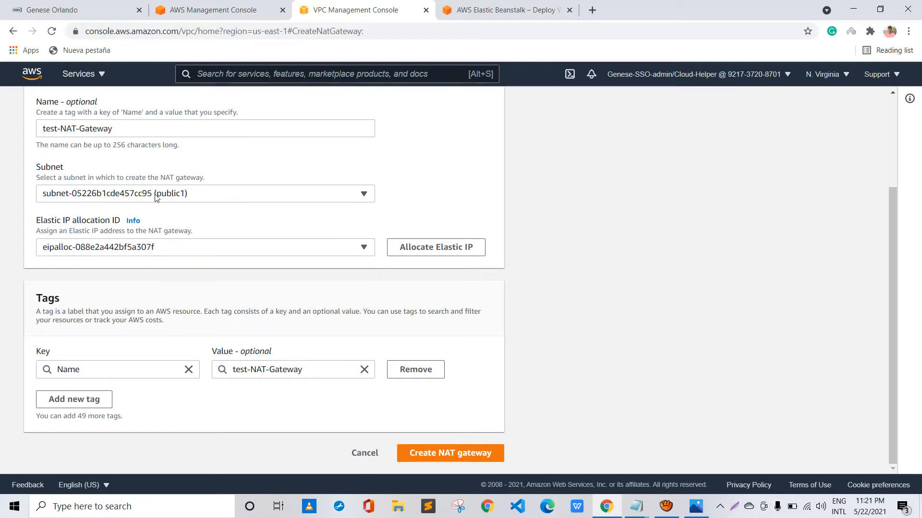
left_click(198, 247)
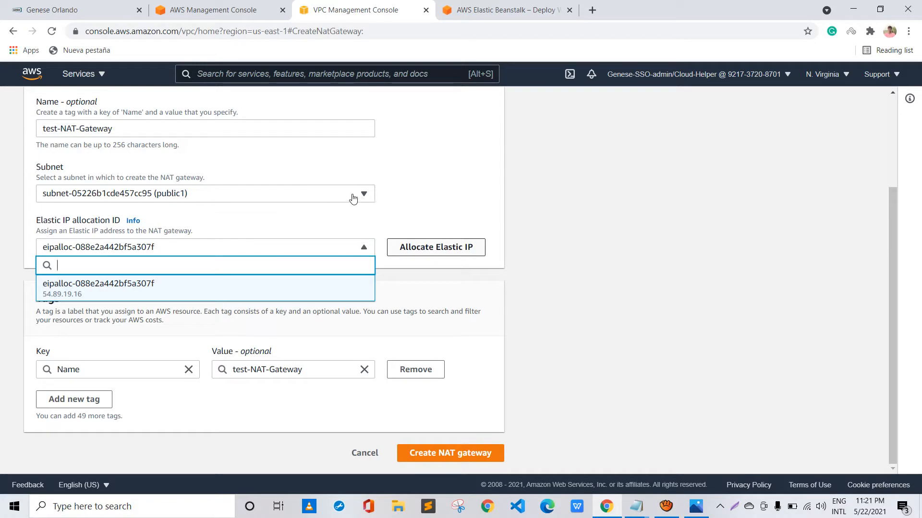
left_click(330, 219)
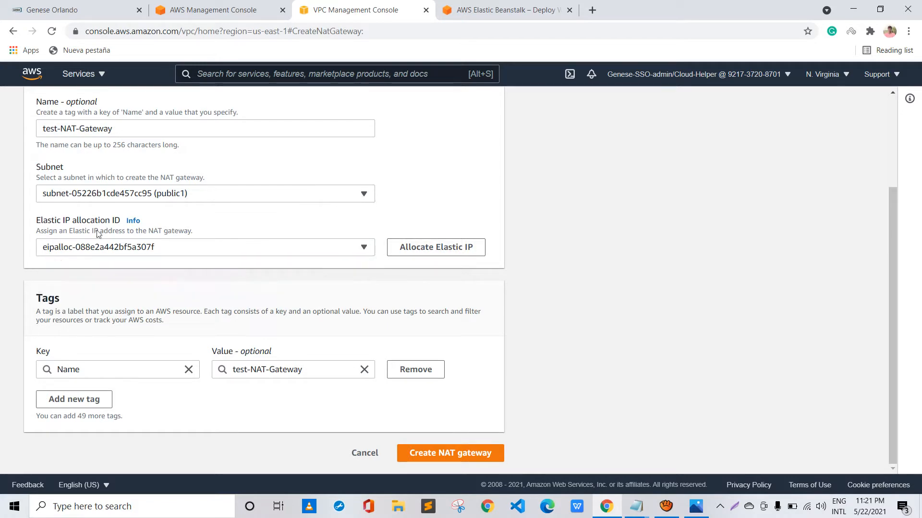
scroll(191, 202, "up", 3)
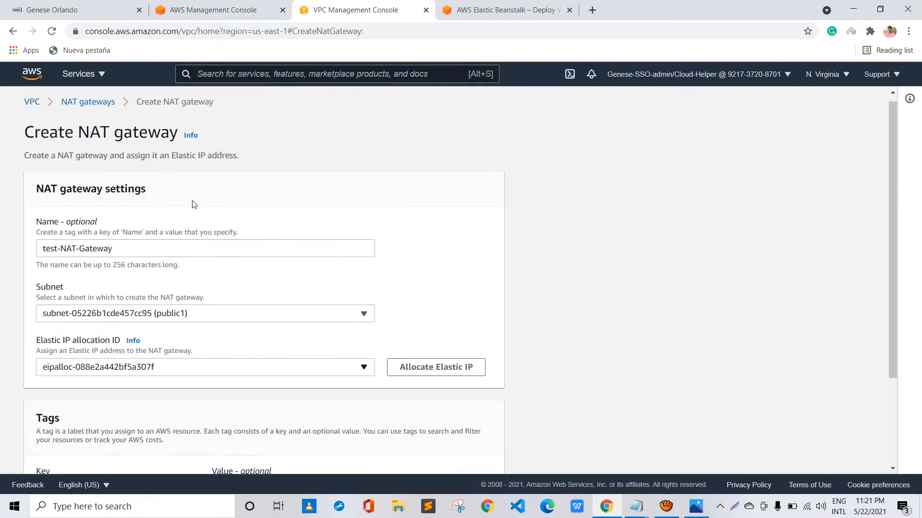
scroll(191, 202, "down", 3)
key("Return")
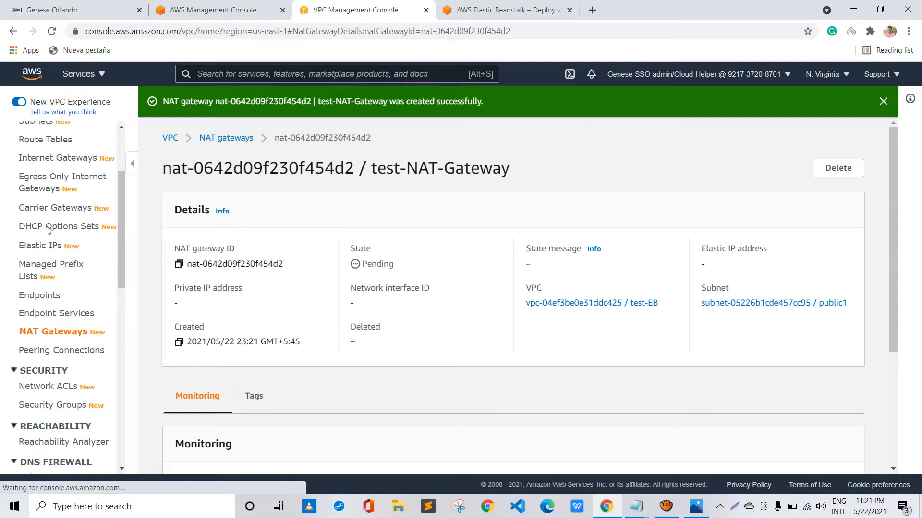
Create a route table named PublicRT in the test-EB VPC (vpc-04ef3be0e31ddc425)
scroll(50, 192, "up", 1)
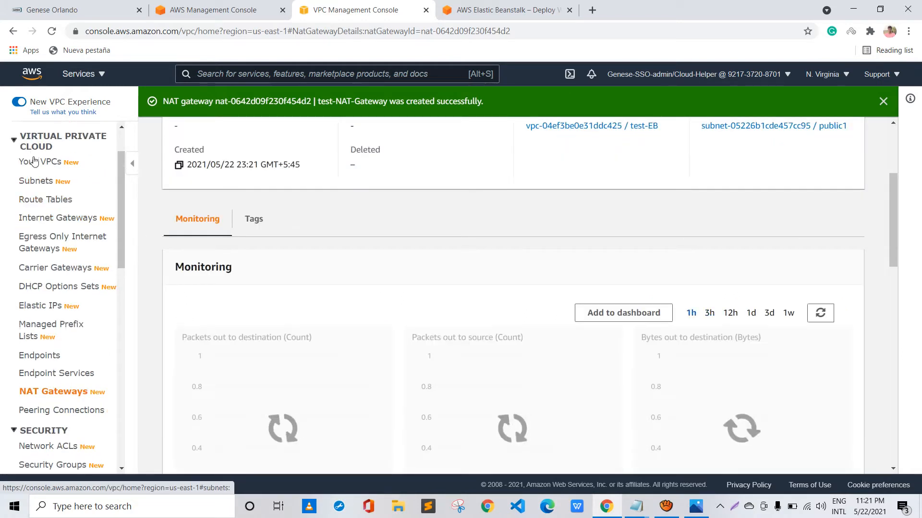
left_click(45, 199)
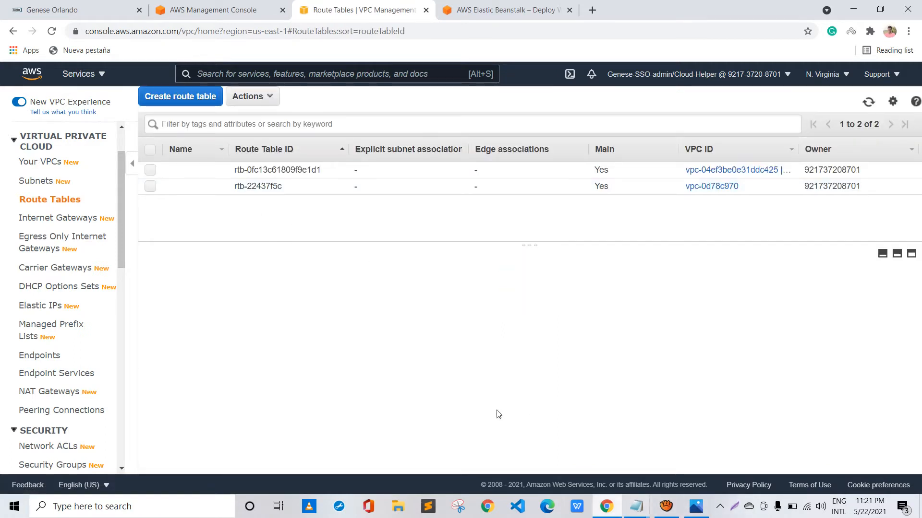
mouse_move(636, 506)
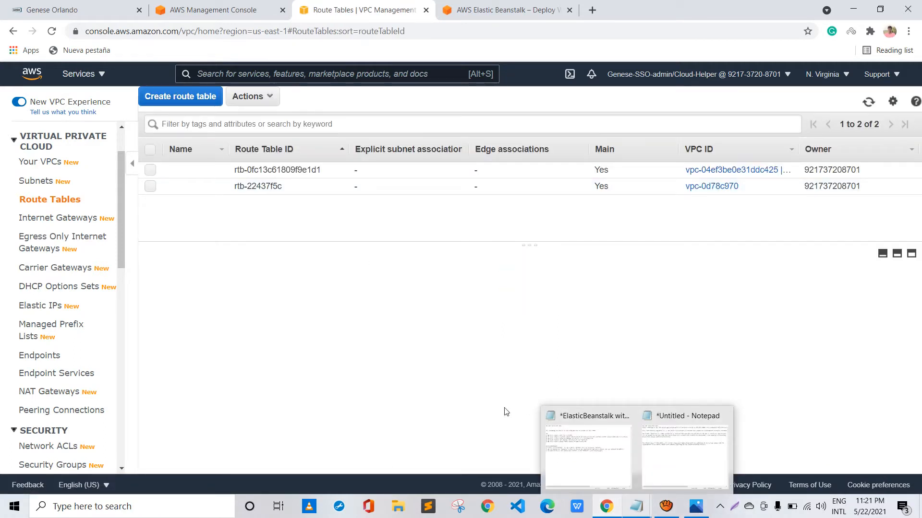
left_click(181, 96)
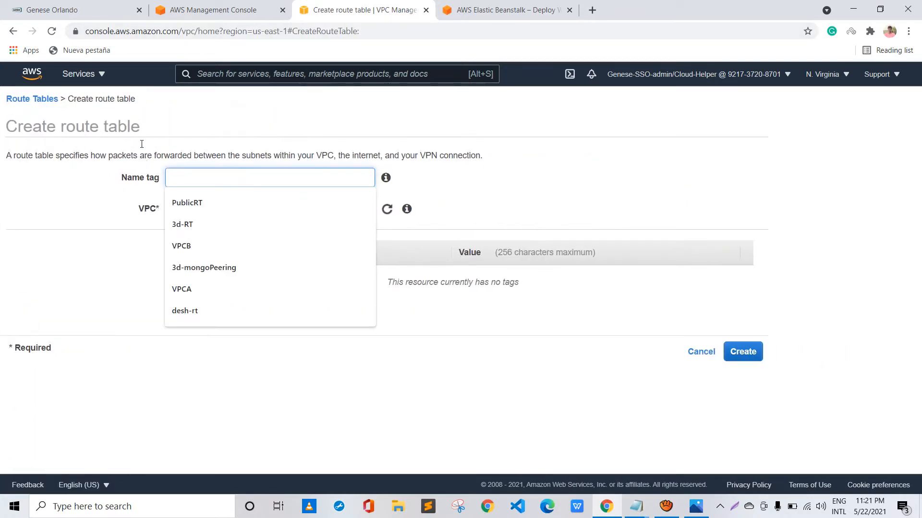
key("Down")
key("Return")
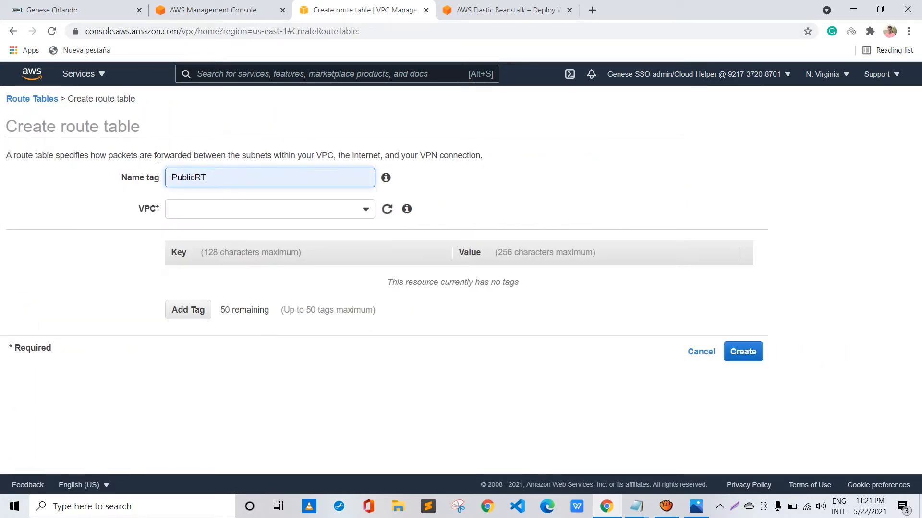
key("Tab")
key("Tab")
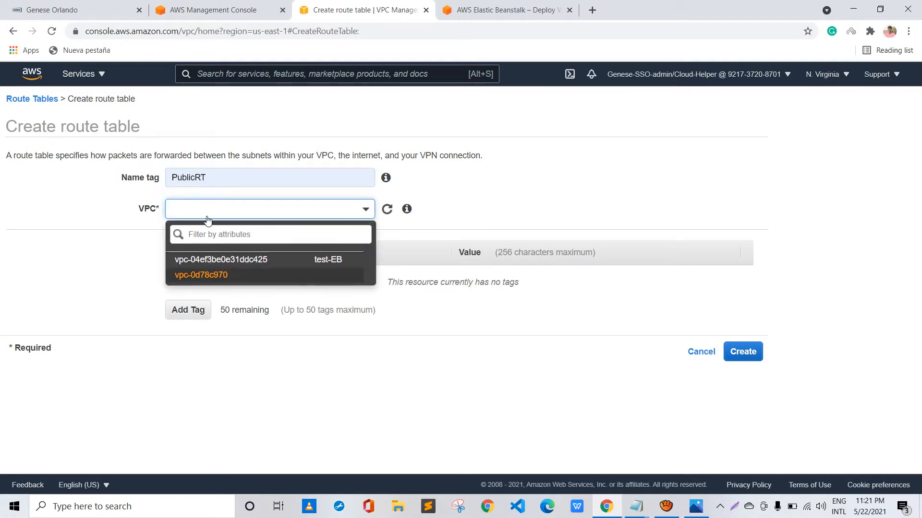
key("Return")
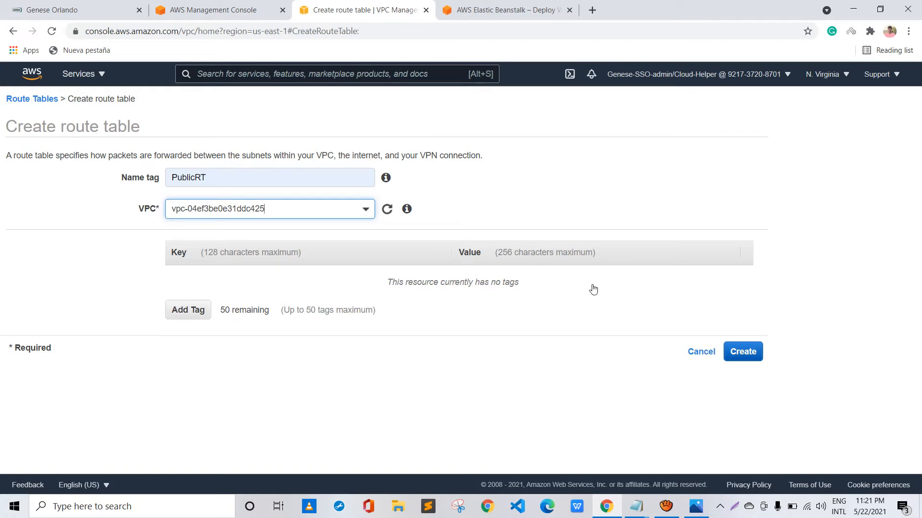
key("Return")
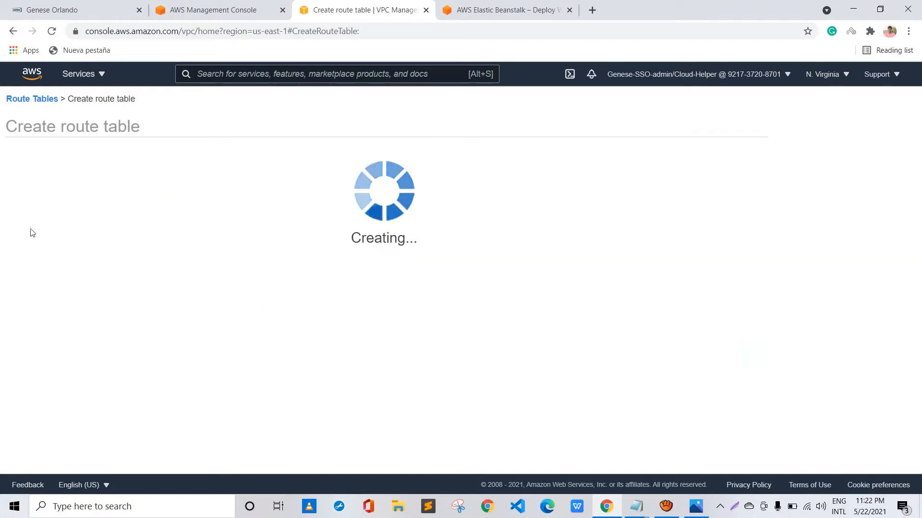
key("Return")
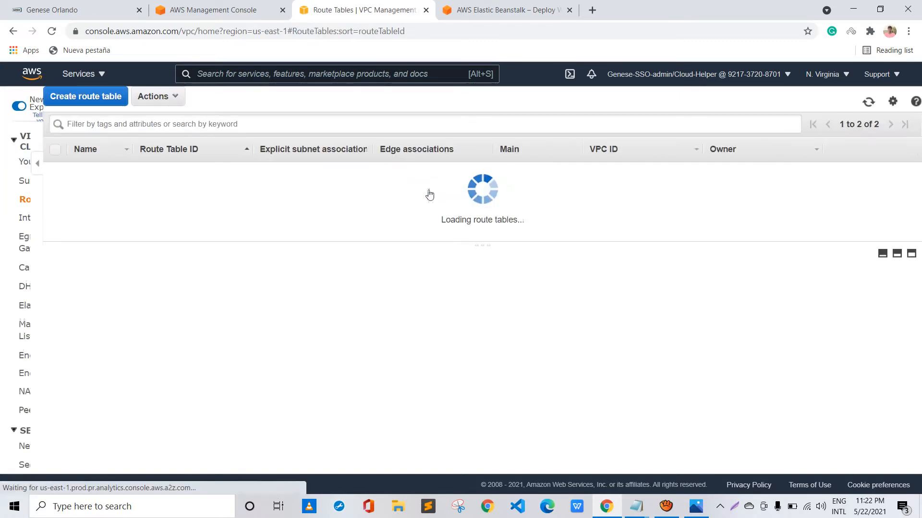
Create a second route table named PrivateRT in the test-EB VPC (vpc-04ef3be0e31ddc425)
left_click(165, 96)
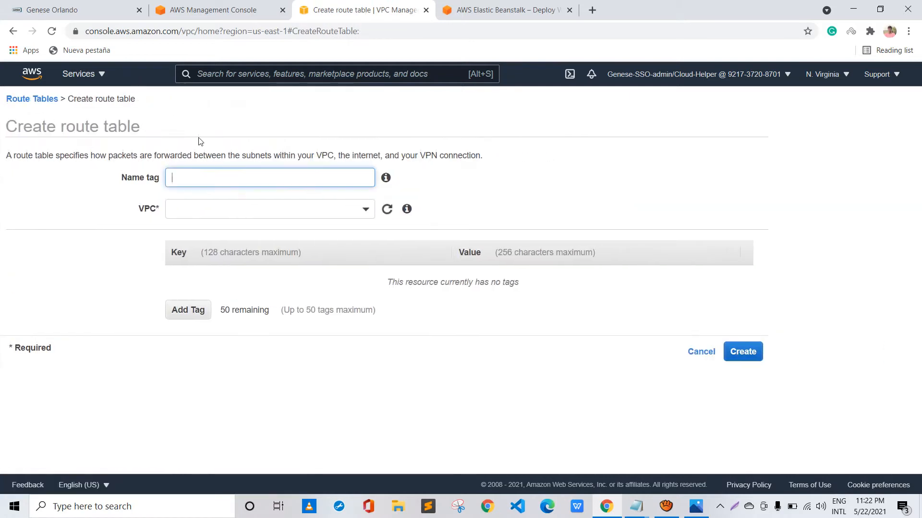
key("Down")
key("Down")
key("Return")
left_click(183, 212)
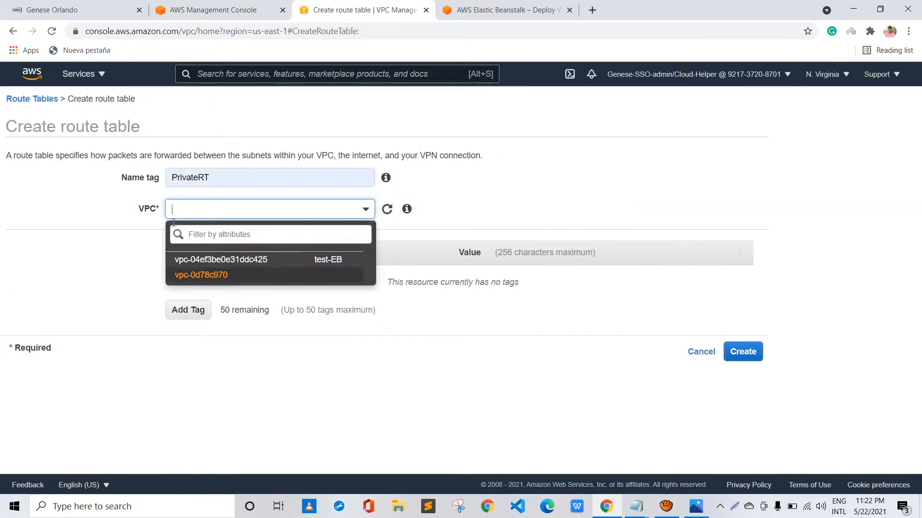
left_click(184, 259)
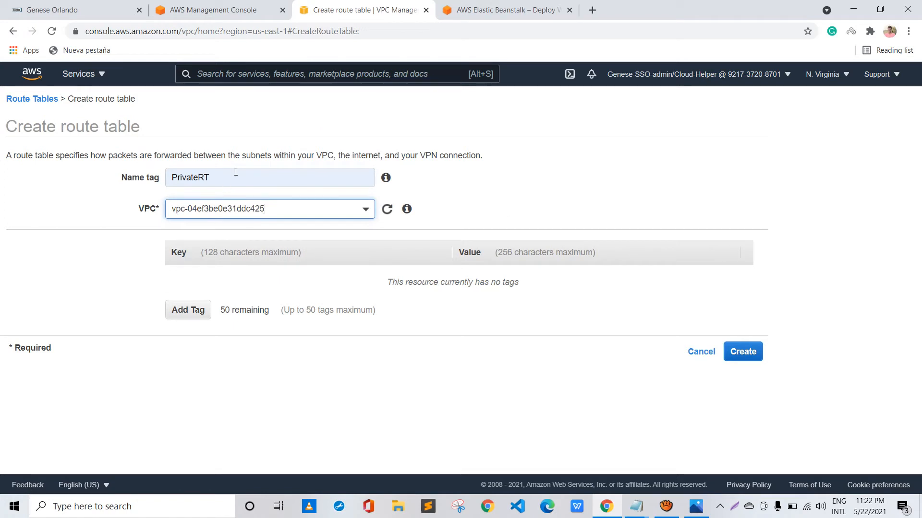
key("Return")
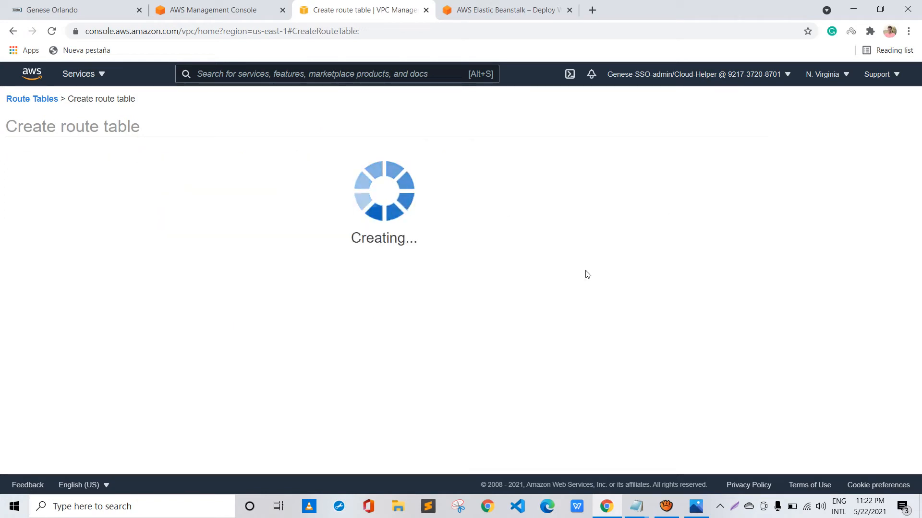
left_click(551, 233)
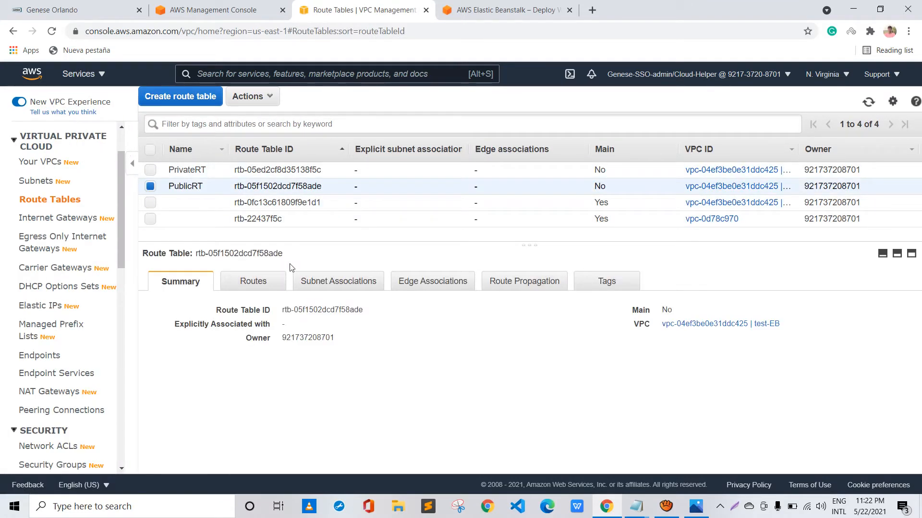
Associate the public1 and public2 subnets with the PublicRT route table and save the associations
left_click(296, 278)
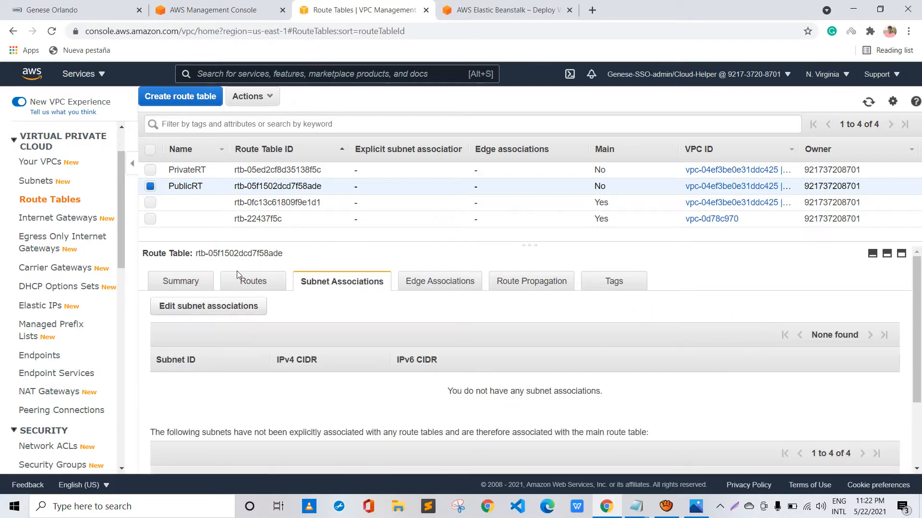
left_click(204, 305)
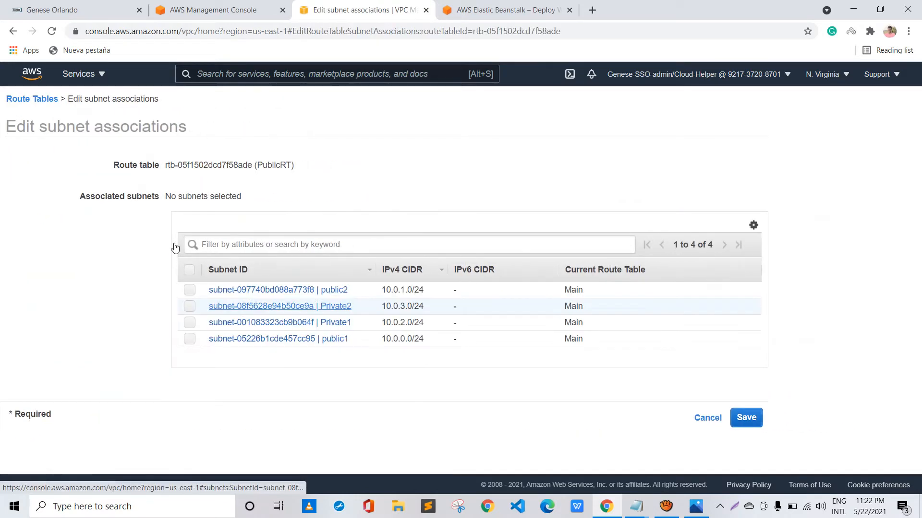
left_click(189, 338)
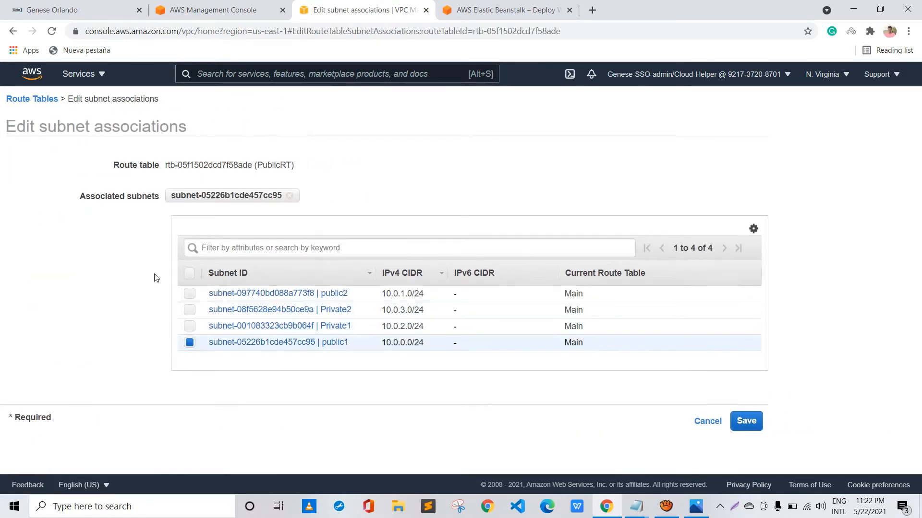
left_click(190, 293)
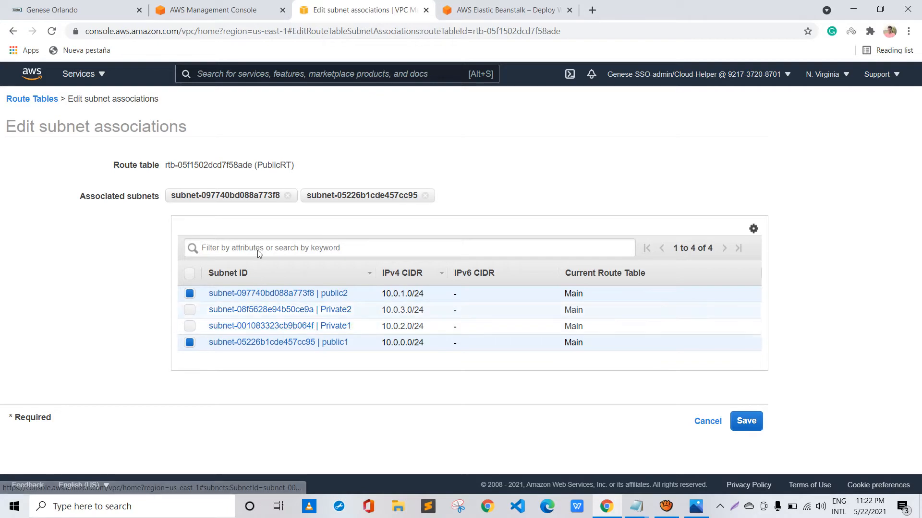
left_click(746, 422)
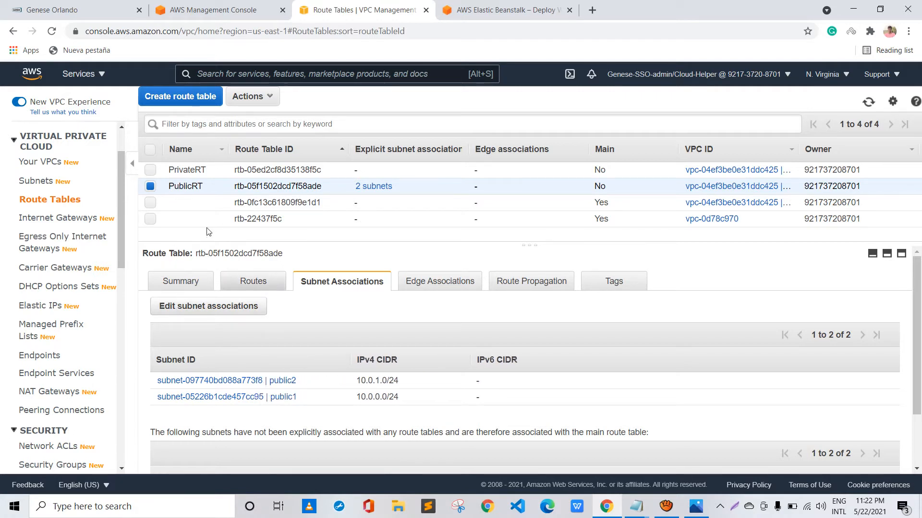
Add a route with destination 0.0.0.0/0 to the PublicRT route table
left_click(253, 280)
left_click(185, 311)
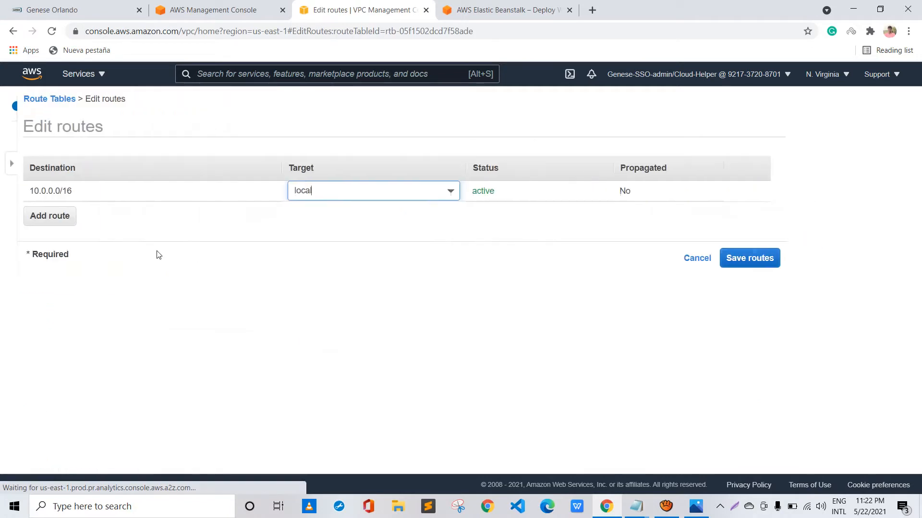
double_click(8, 175)
left_click(20, 216)
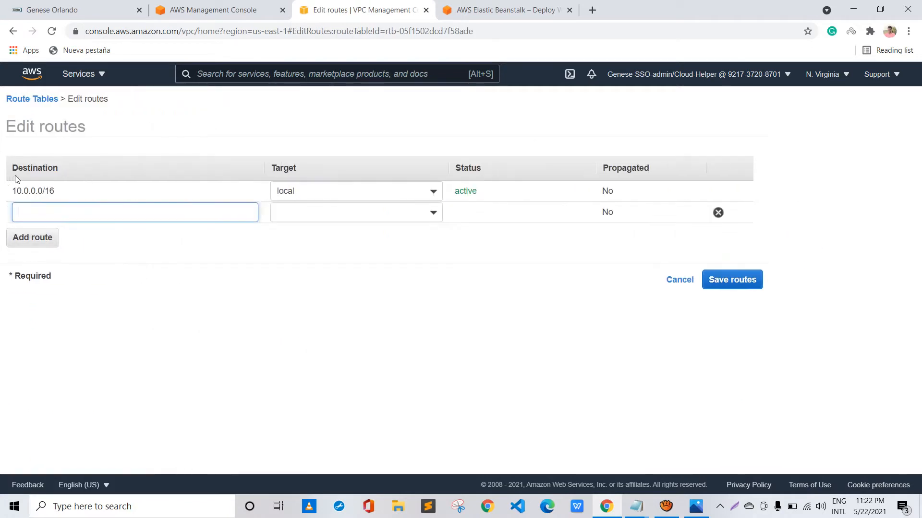
type("0")
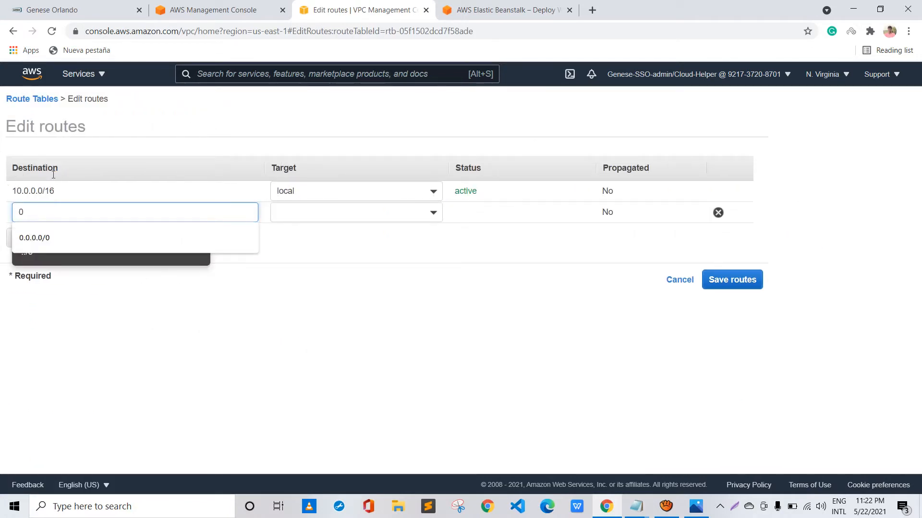
type(".")
key("Down")
key("Return")
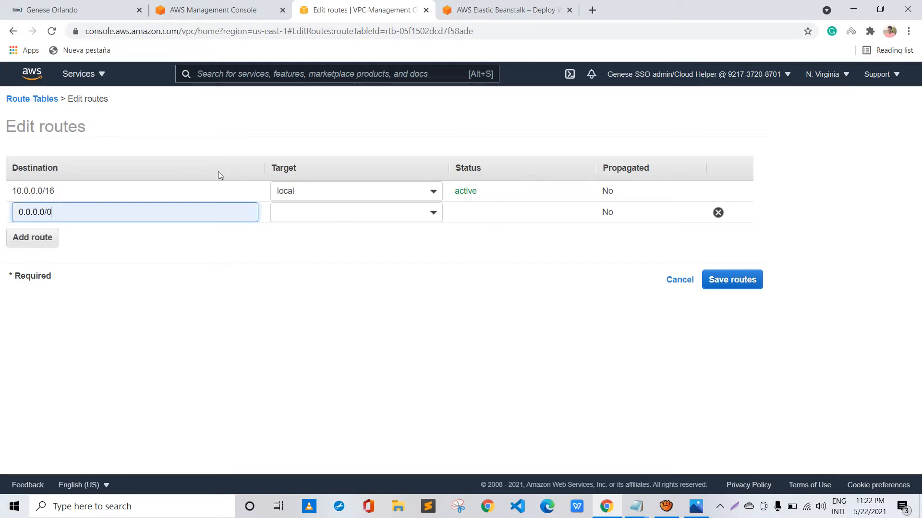
Target the 0.0.0.0/0 route at the test-IGW internet gateway (igw-0be8a2b01324318e5), save the routes, and review PublicRT's associations and routes
key("Tab")
key("Down")
key("Down")
key("Down")
key("Down")
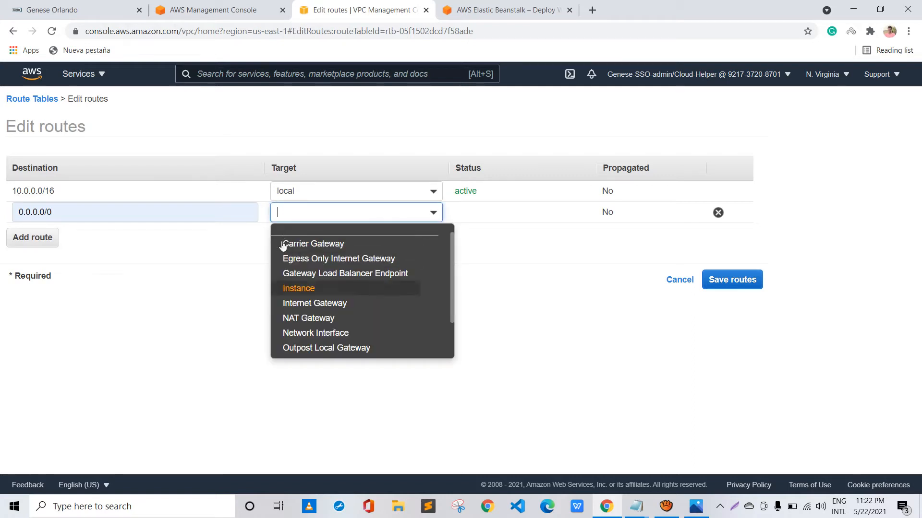
type("igw-")
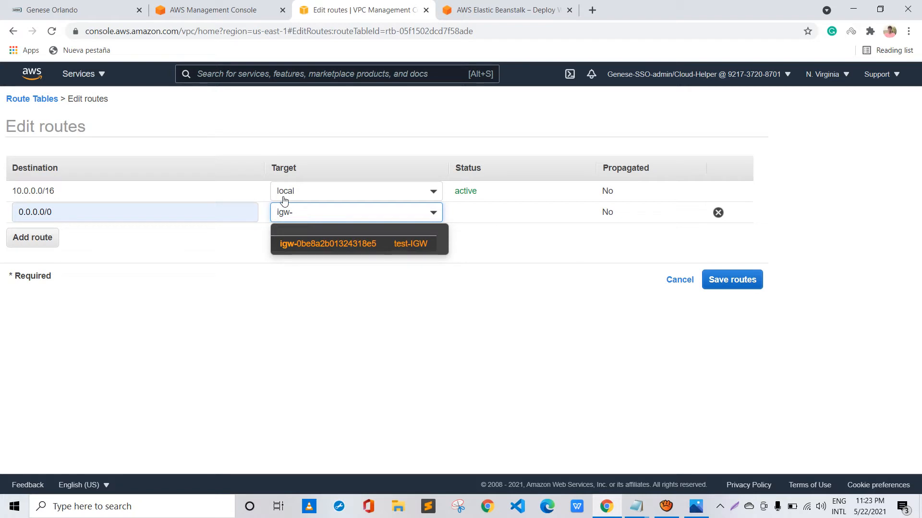
key("Return")
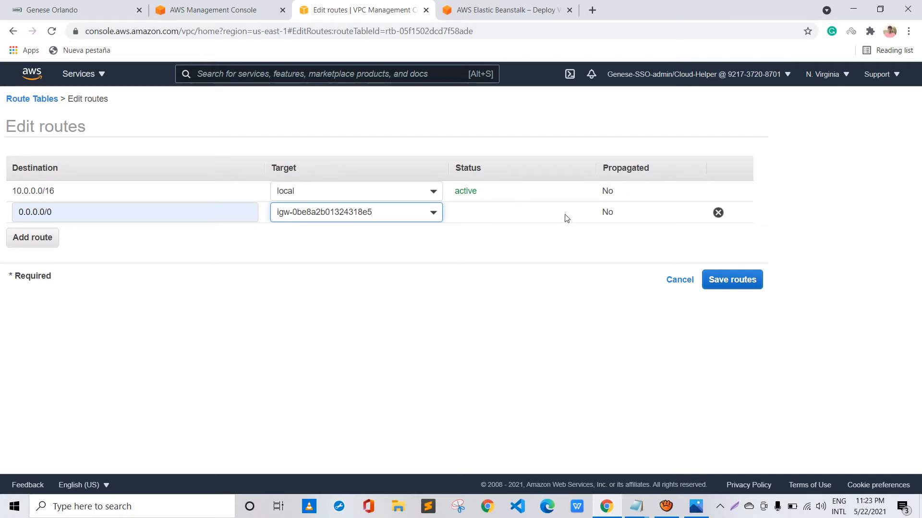
left_click(732, 280)
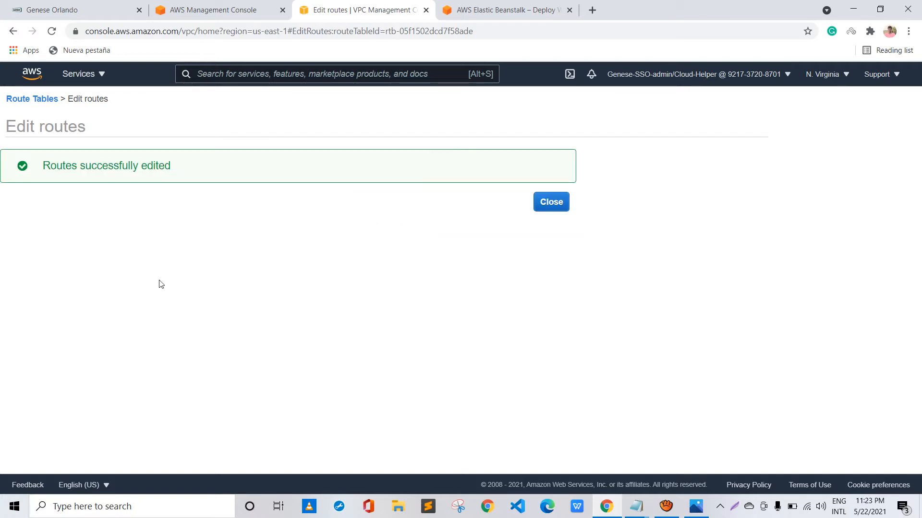
left_click(552, 202)
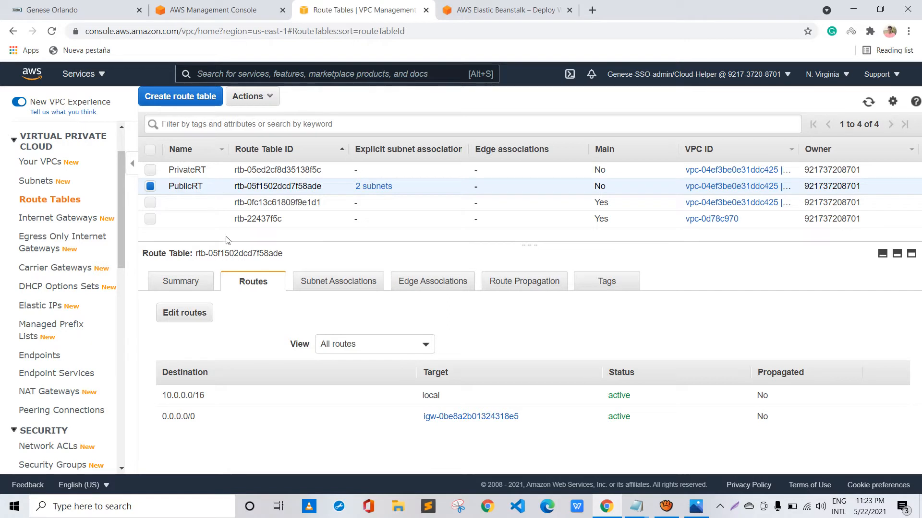
left_click(339, 281)
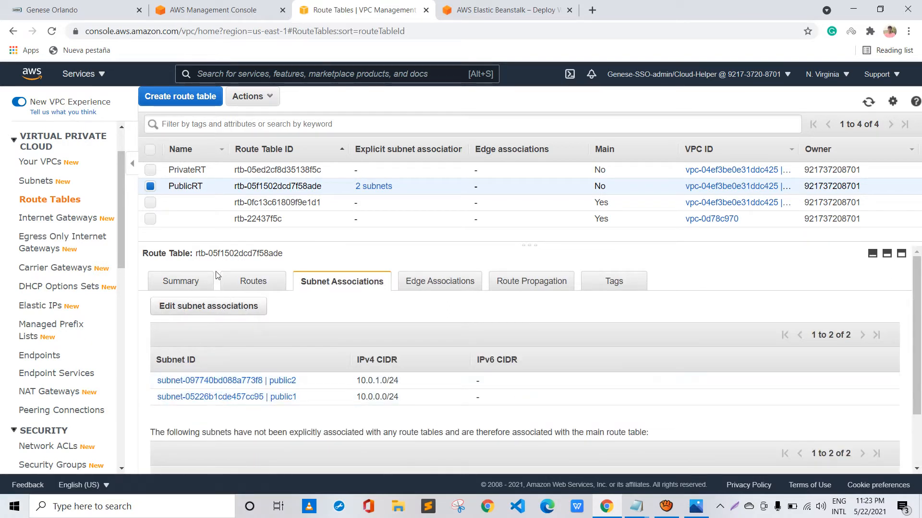
left_click(243, 282)
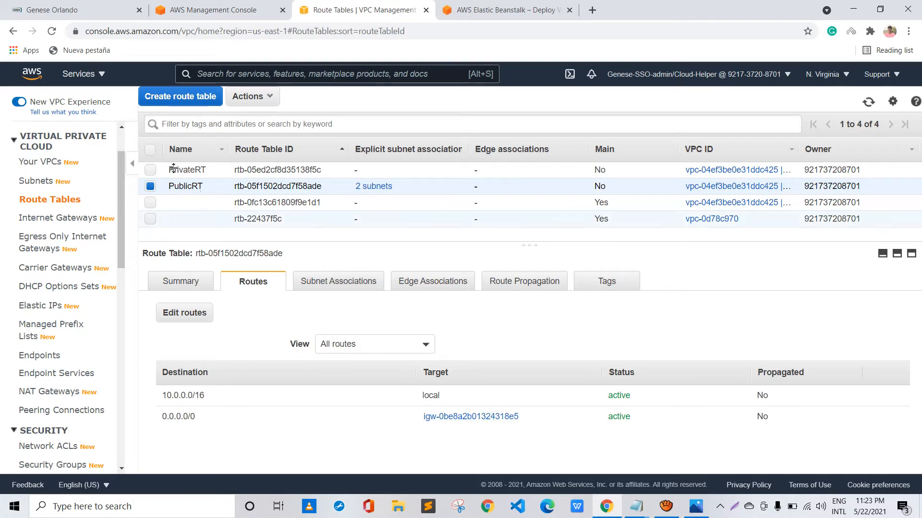
Associate the Private1 and Private2 subnets with the PrivateRT route table and save the associations
left_click(151, 170)
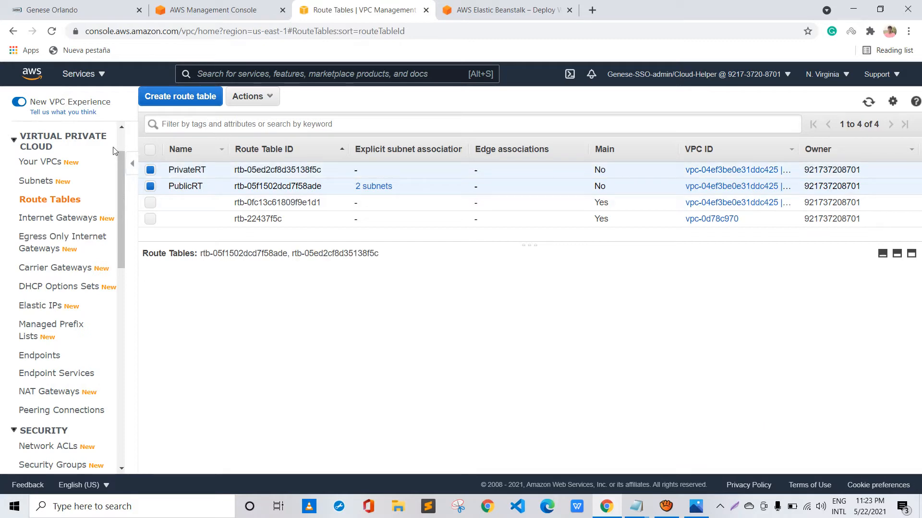
left_click(150, 186)
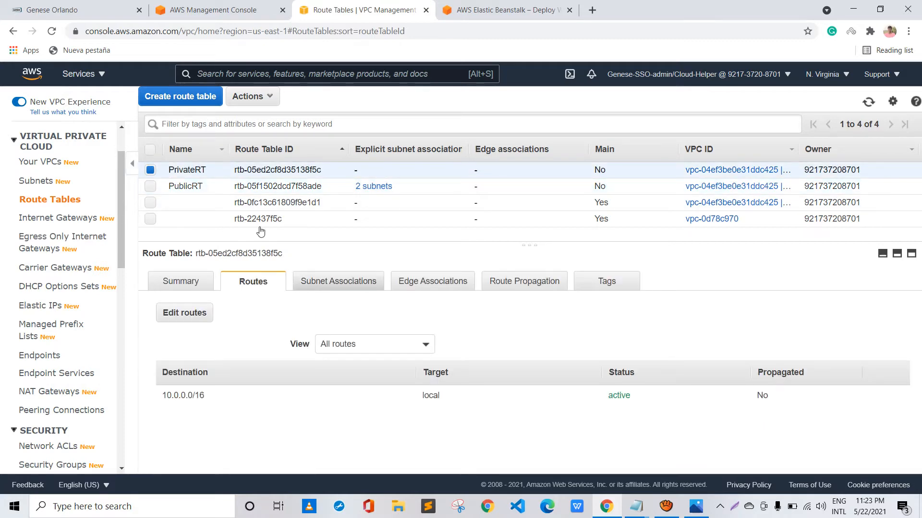
left_click(338, 281)
left_click(207, 305)
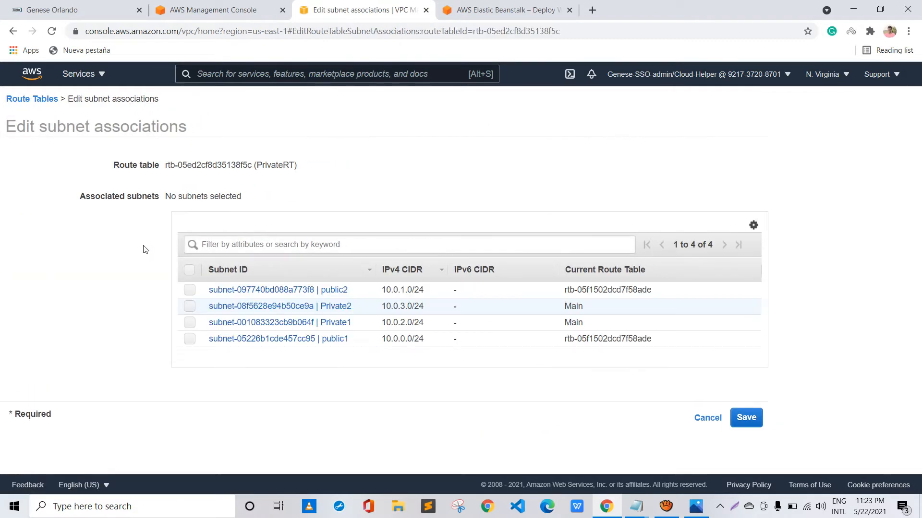
left_click(189, 322)
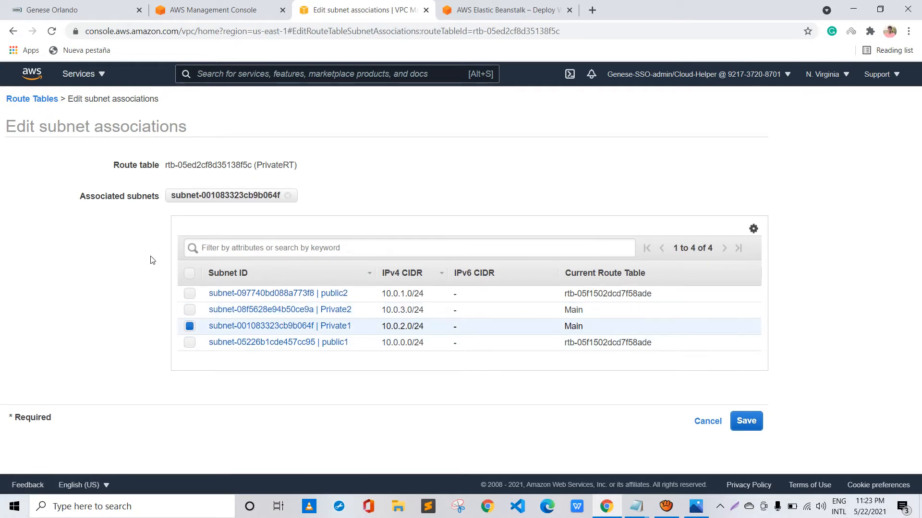
left_click(189, 310)
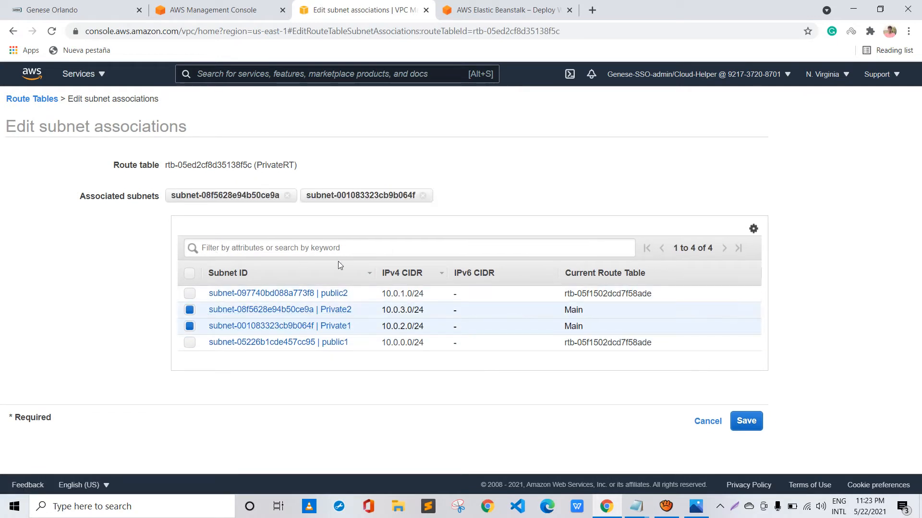
left_click(746, 421)
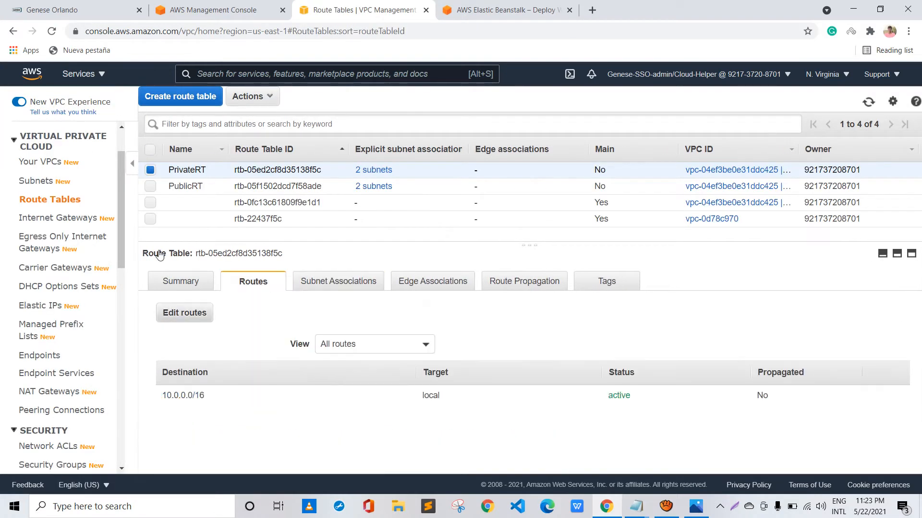
Add a 0.0.0.0/0 route to PrivateRT targeting the test-NAT-Gateway (nat-0642d09f230f454d2) and save the routes
left_click(184, 312)
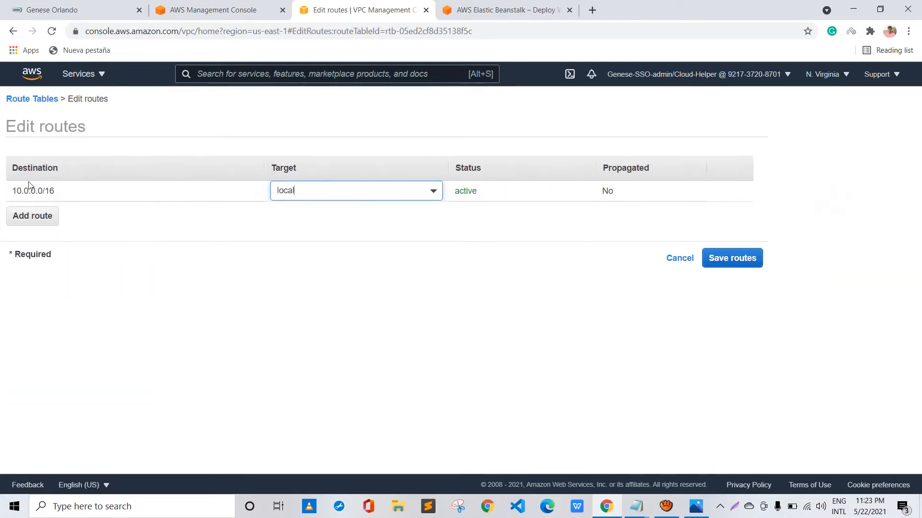
key("Tab")
key("Return")
type("0.0.0.0/0")
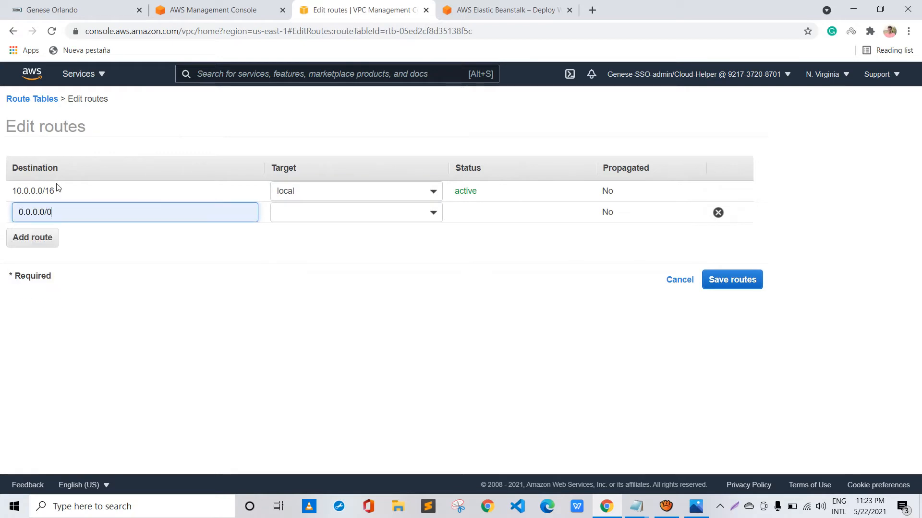
key("Tab")
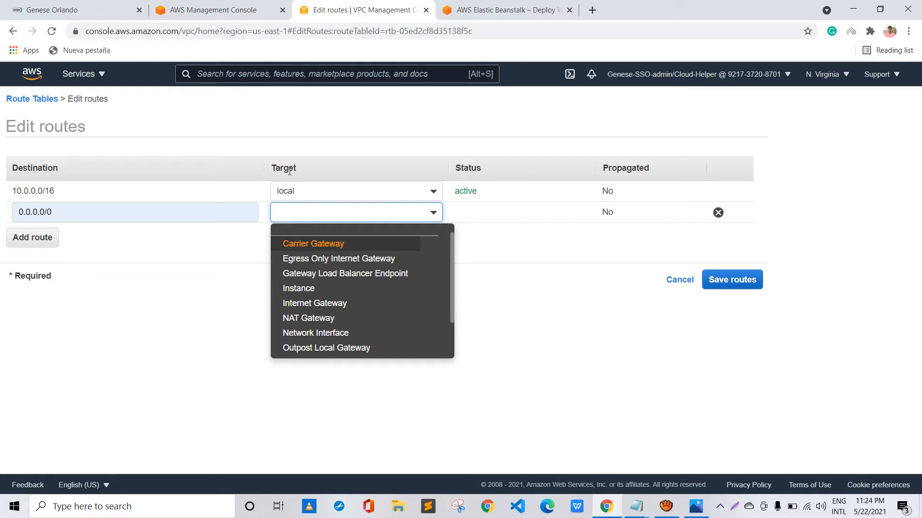
key("Down")
key("Down")
key("Down")
key("Down")
key("Down")
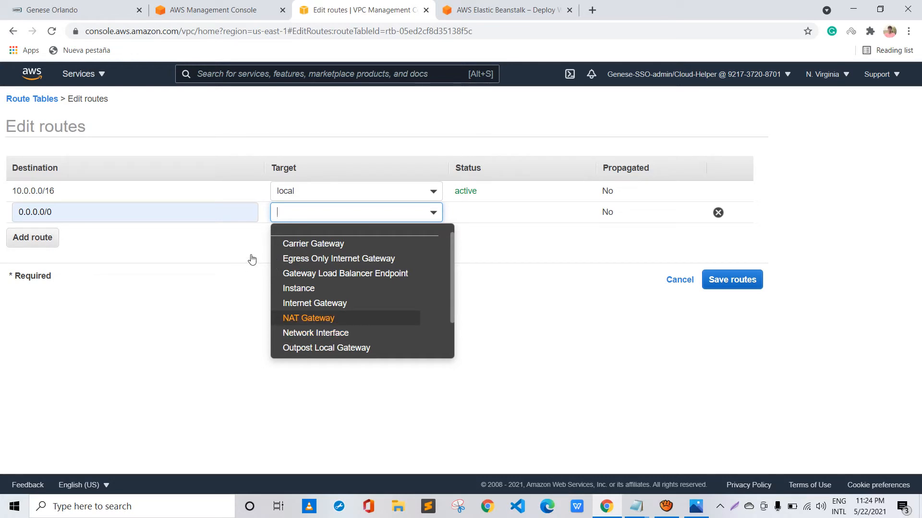
type("nat-")
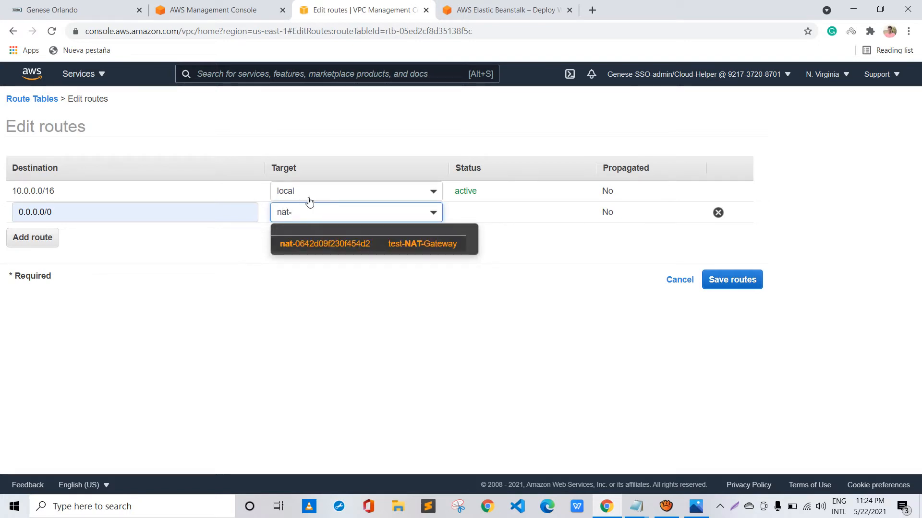
key("Return")
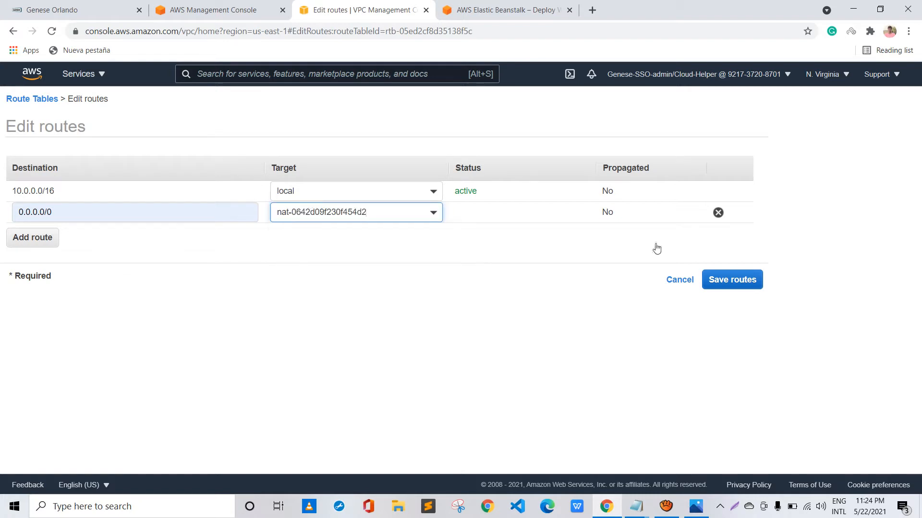
left_click(721, 279)
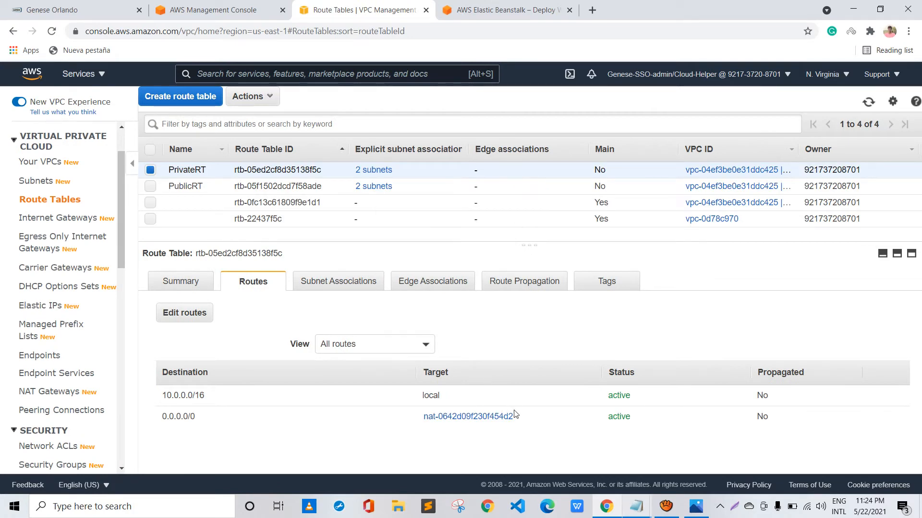
Switch to the Notepad setup notes and review the five VPC items, from the VPC and subnets to the gateways and route tables
left_click(637, 506)
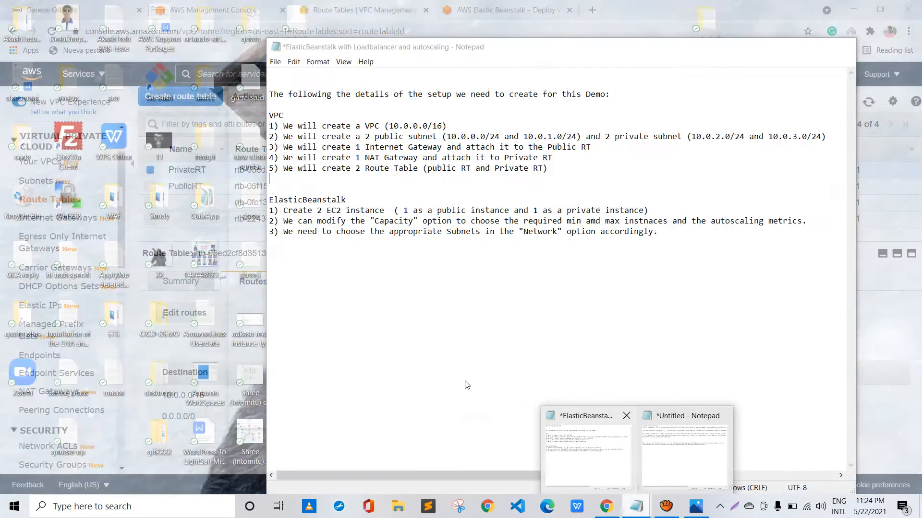
left_click(588, 451)
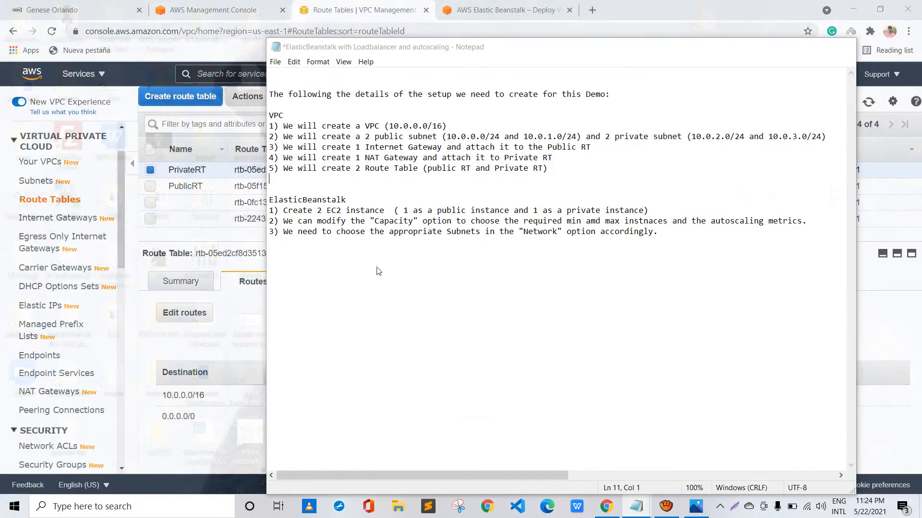
left_click_drag(548, 168, 214, 99)
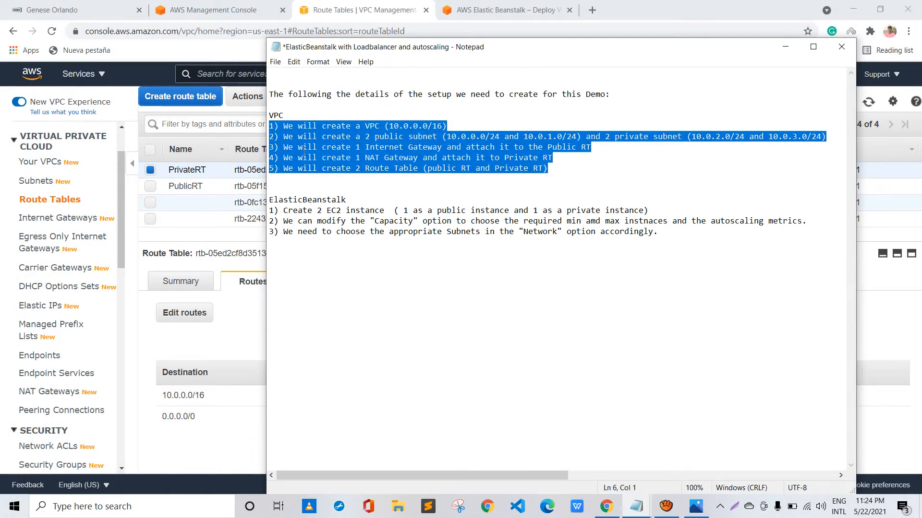
left_click(355, 189)
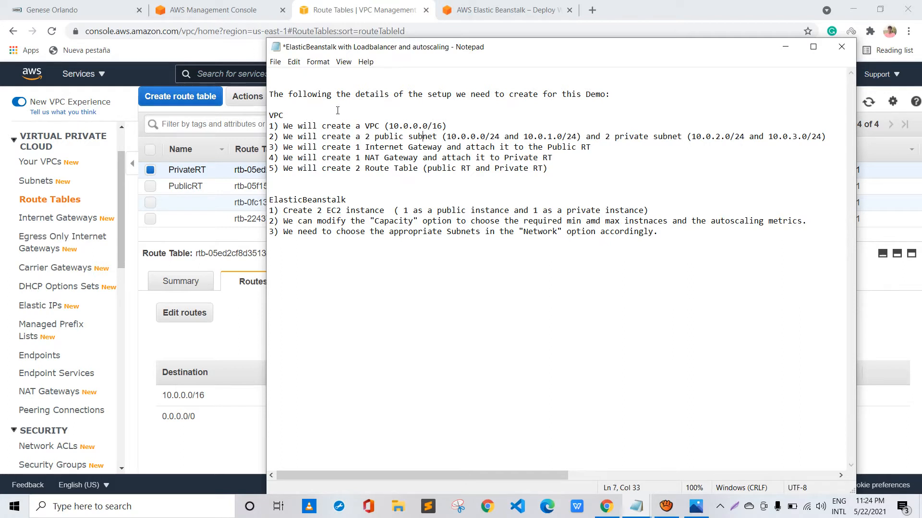
left_click_drag(423, 136, 667, 136)
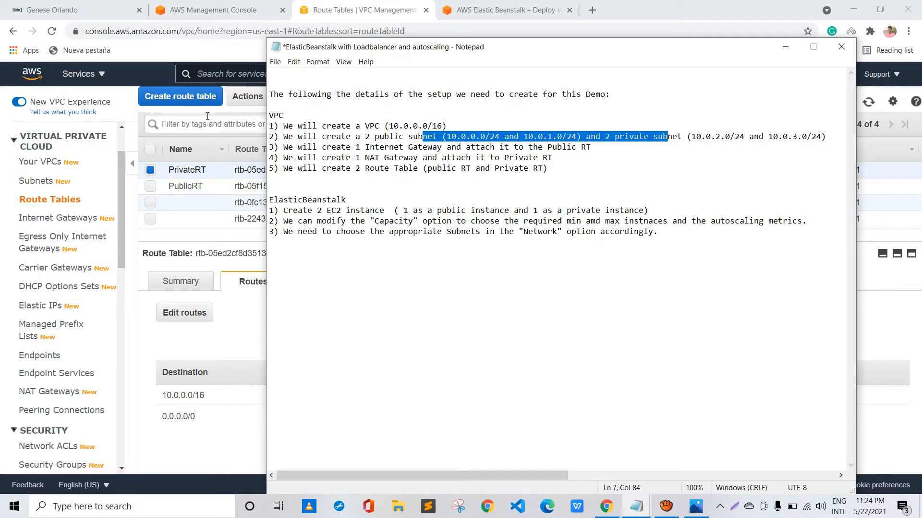
left_click_drag(360, 147, 427, 158)
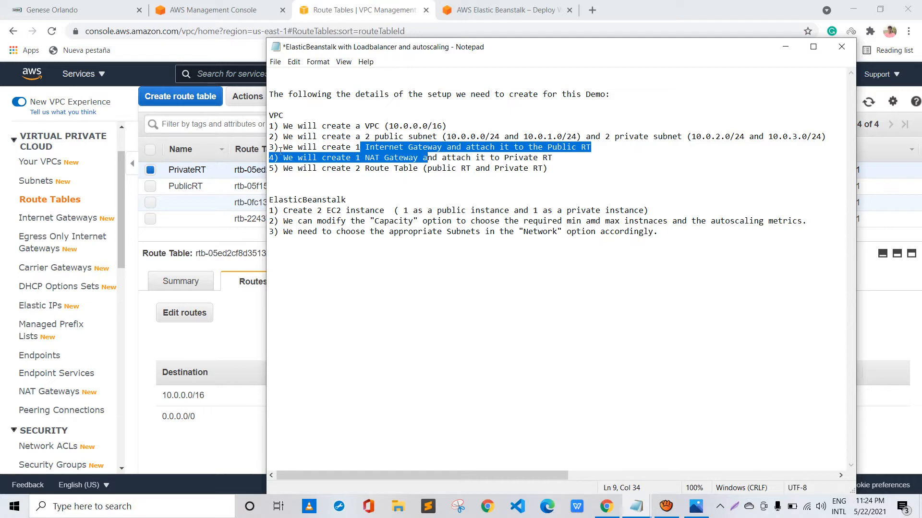
left_click_drag(356, 158, 432, 157)
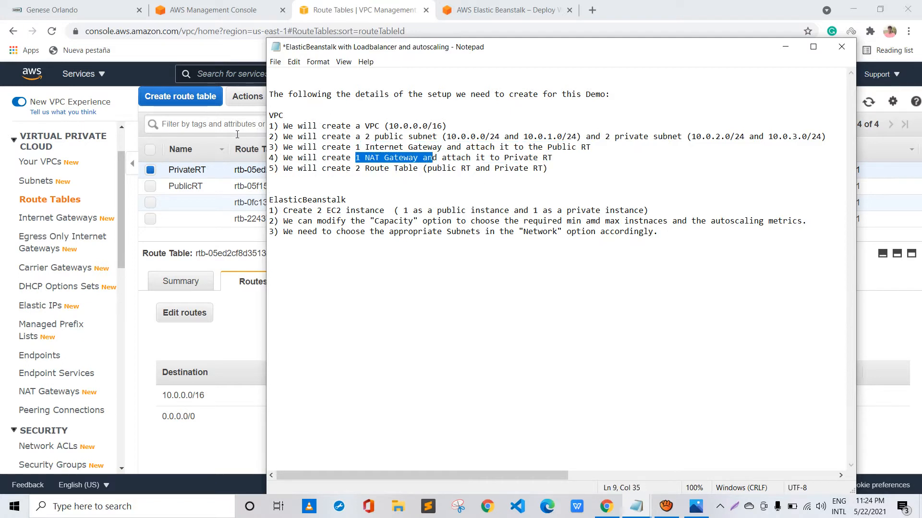
left_click_drag(292, 168, 398, 168)
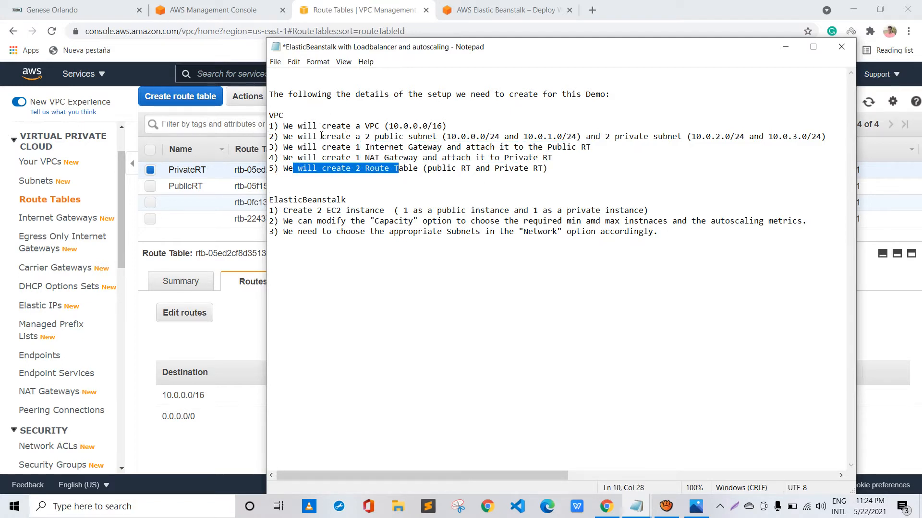
left_click_drag(321, 136, 331, 136)
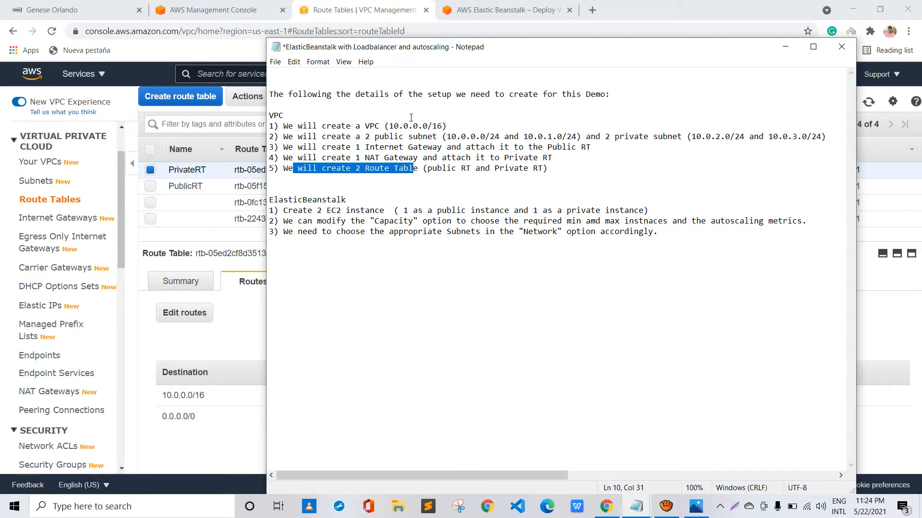
left_click_drag(548, 168, 214, 95)
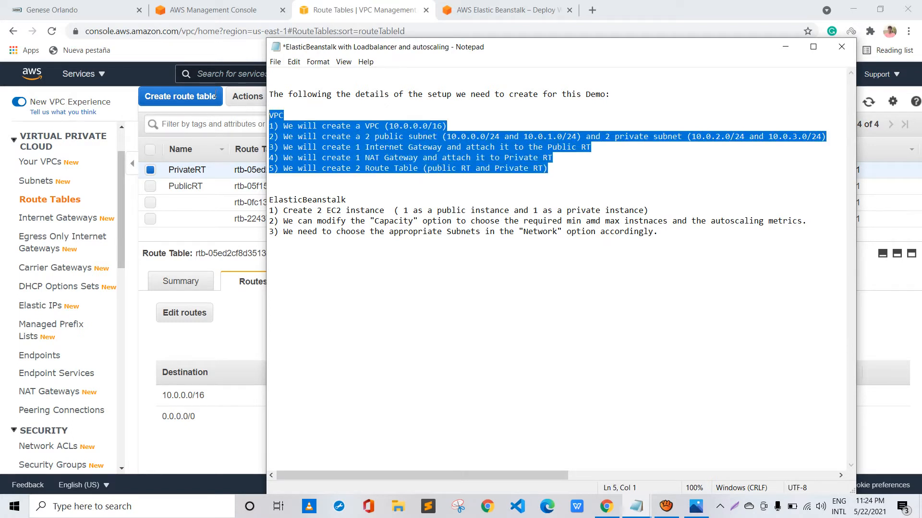
key("Right")
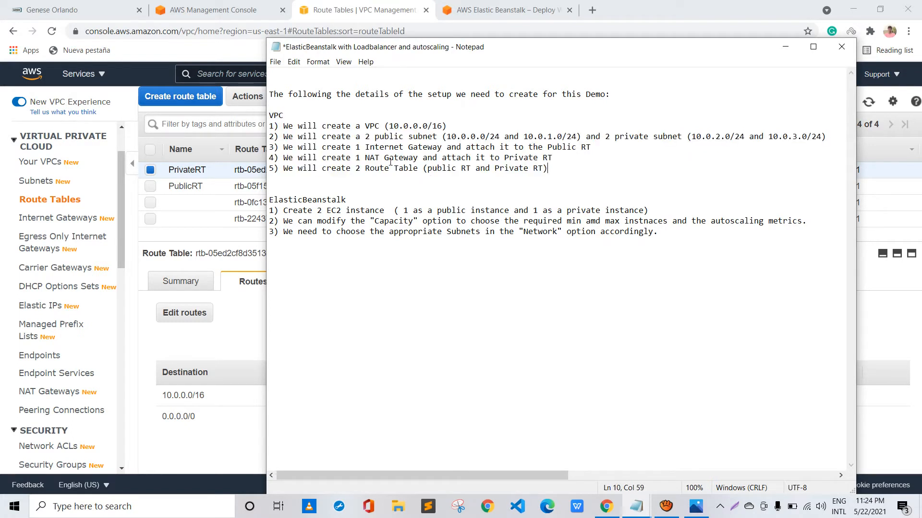
Return to the AWS console, search for the Elastic Beanstalk service and open it in a new browser tab
left_click(179, 67)
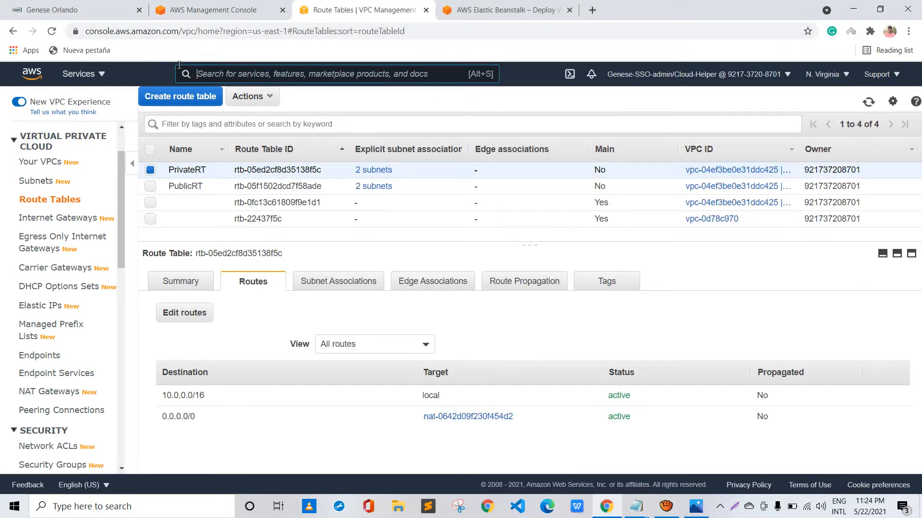
type("elastic")
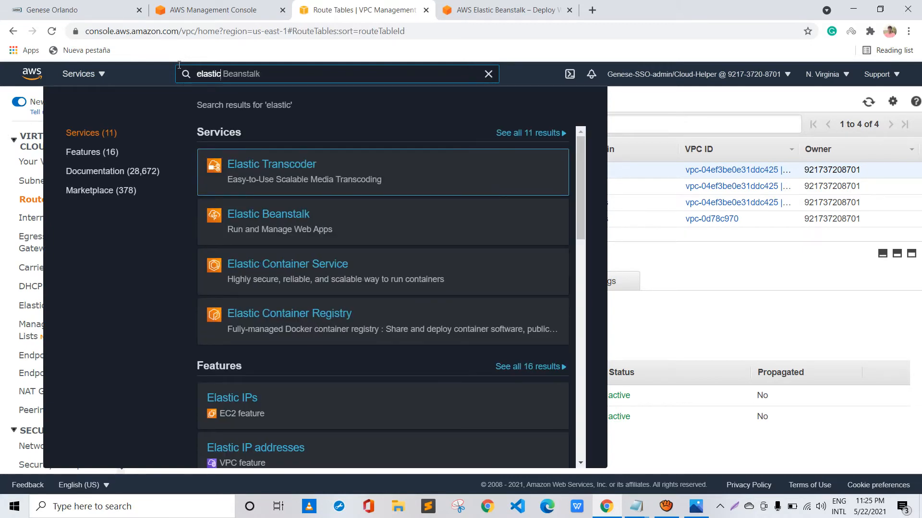
type(" bean")
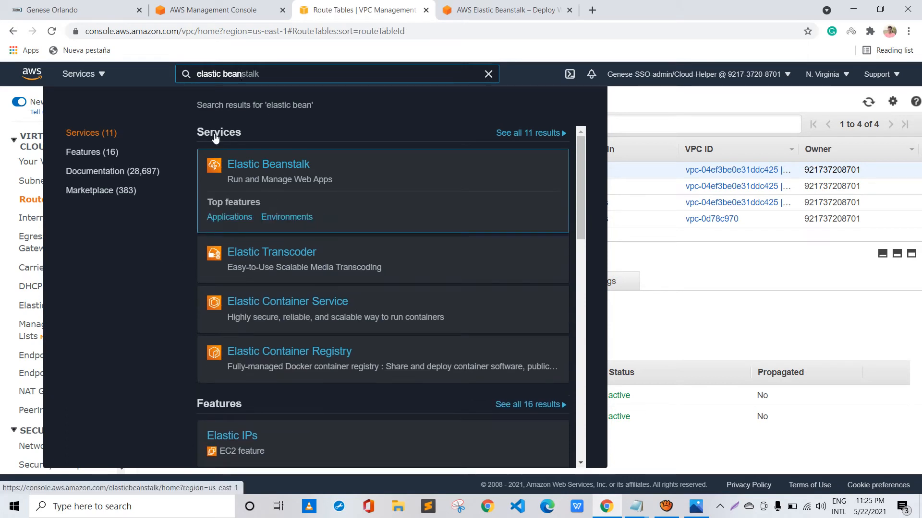
right_click(265, 166)
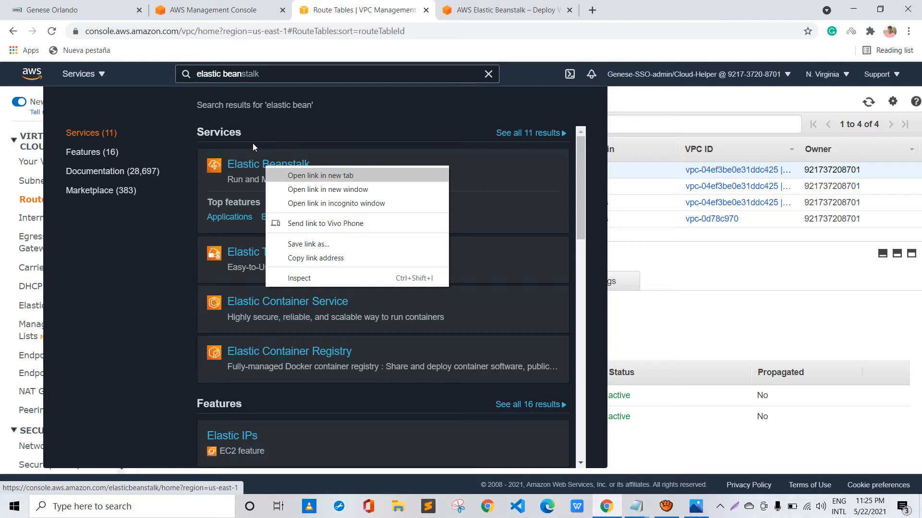
left_click(288, 176)
left_click(445, 7)
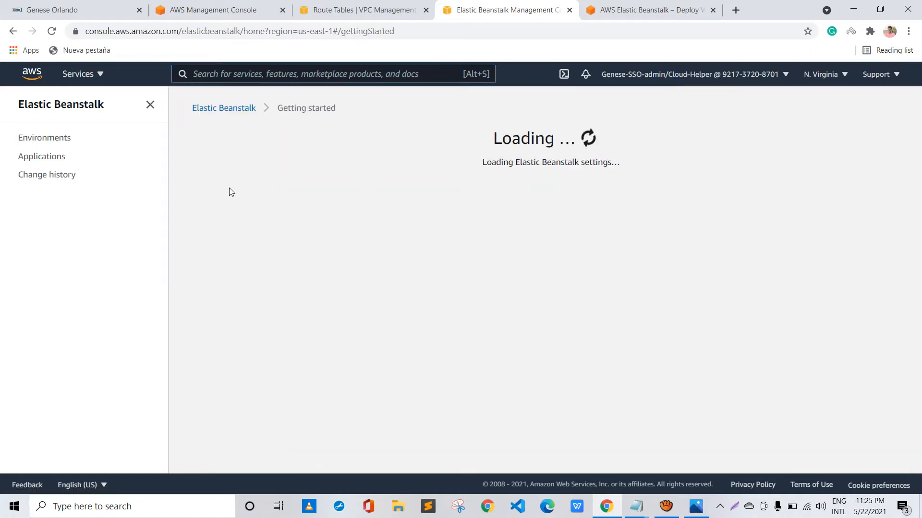
Name the new Elastic Beanstalk web application demo-EB-service
scroll(230, 191, "down", 1)
scroll(229, 191, "down", 2)
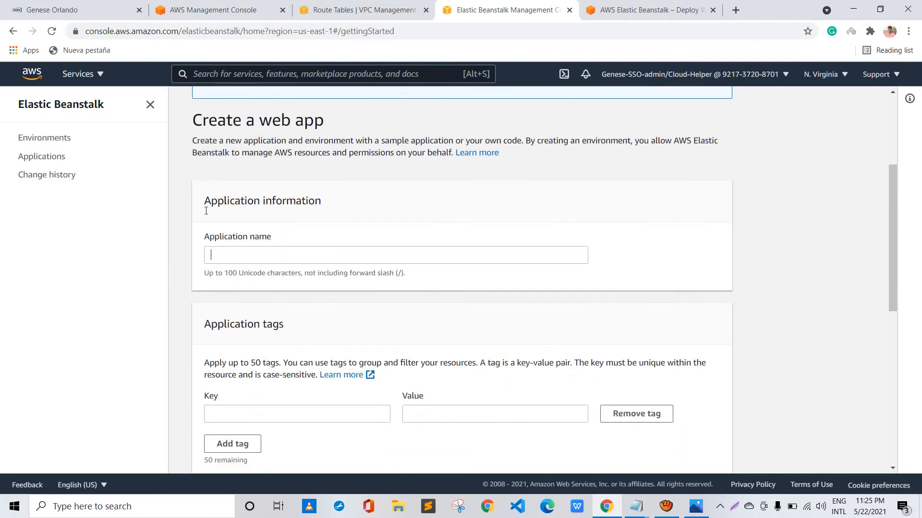
left_click(207, 254)
type("test")
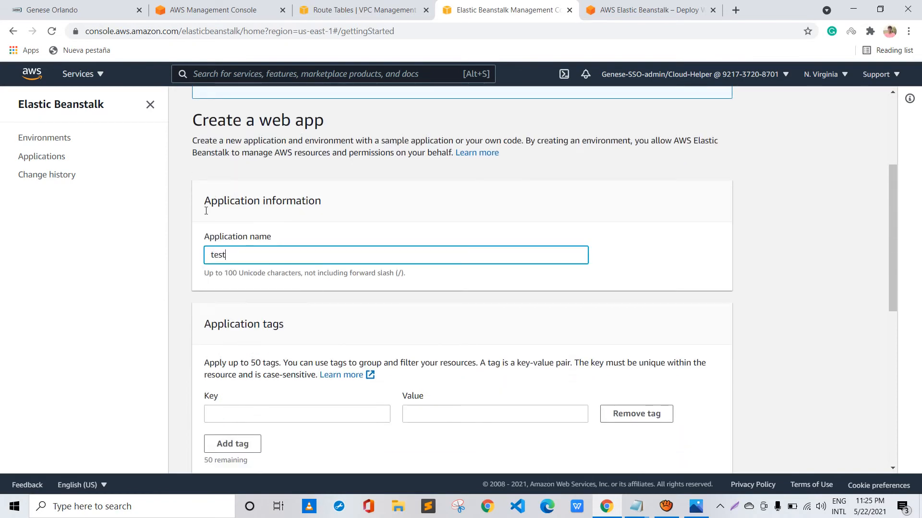
key("BackSpace")
key("BackSpace")
key("BackSpace")
type("demo-EB-service")
Enter an application tag with the key Name and the application name demo-EB-service as its value
scroll(206, 211, "down", 3)
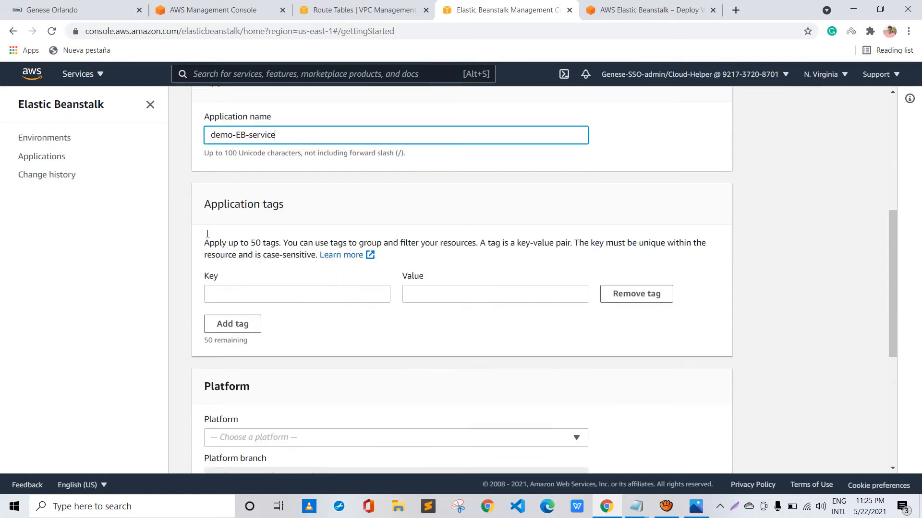
key("ctrl+a")
key("ctrl+c")
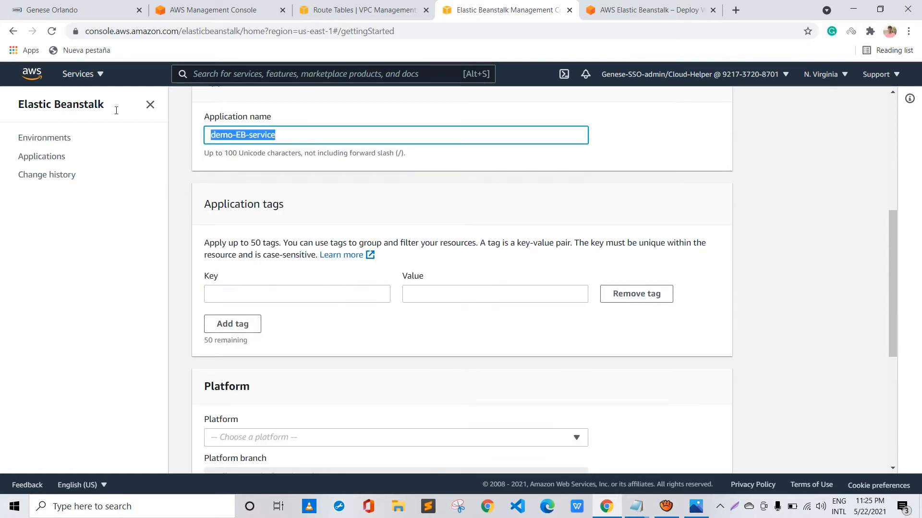
key("Tab")
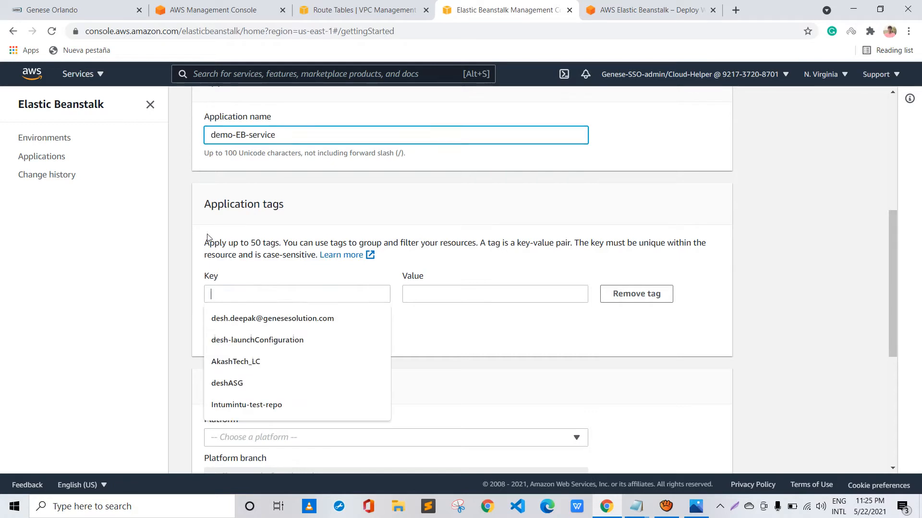
type("Name")
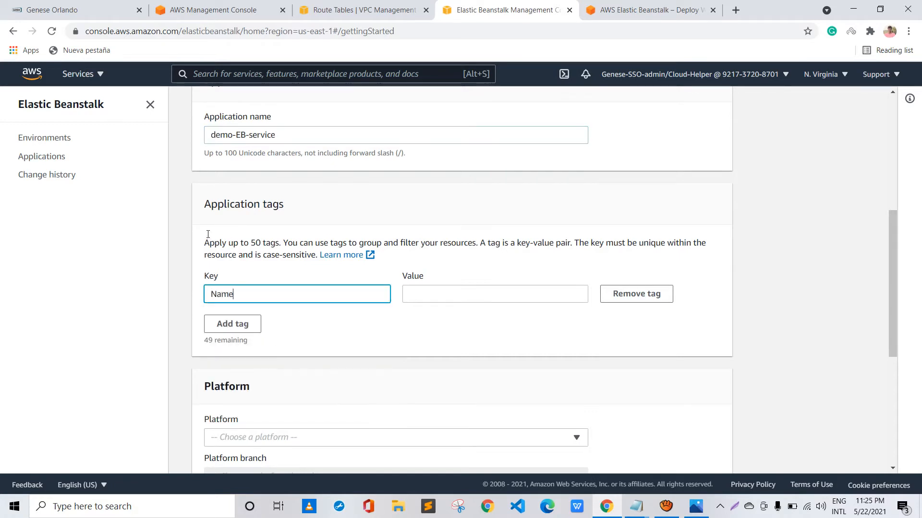
key("Tab")
key("ctrl+v")
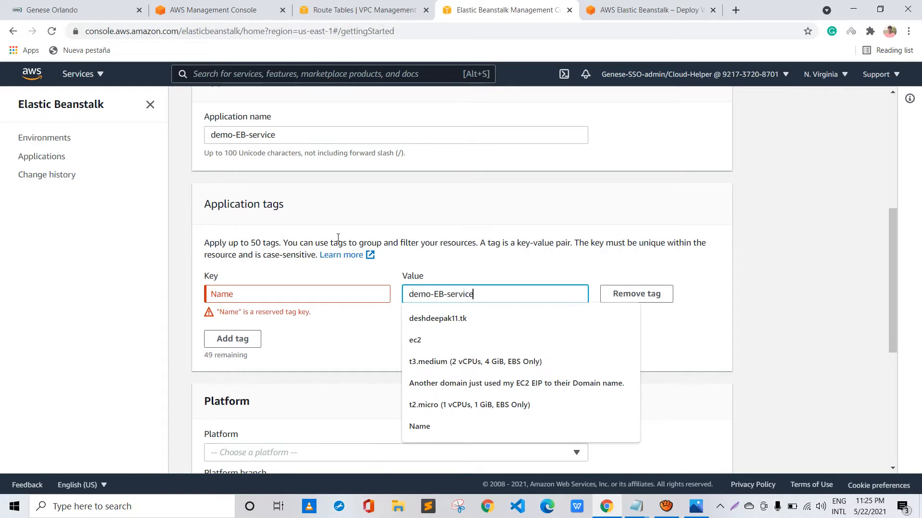
Remove the application tag that uses the reserved key Name from the application tags
left_click(280, 269)
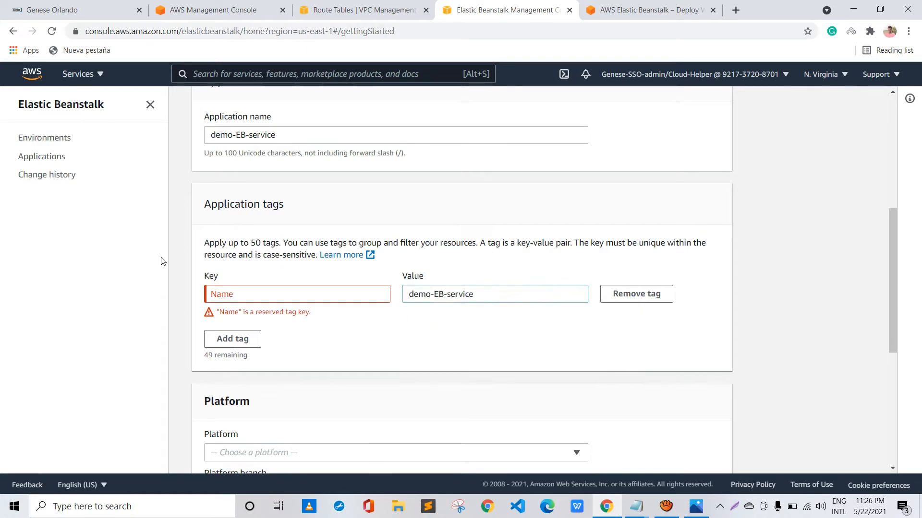
scroll(185, 157, "up", 1)
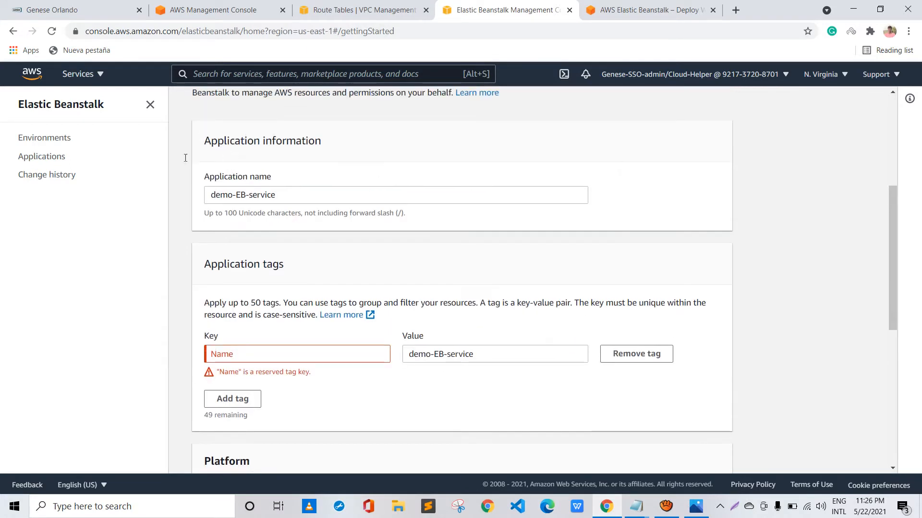
left_click(636, 354)
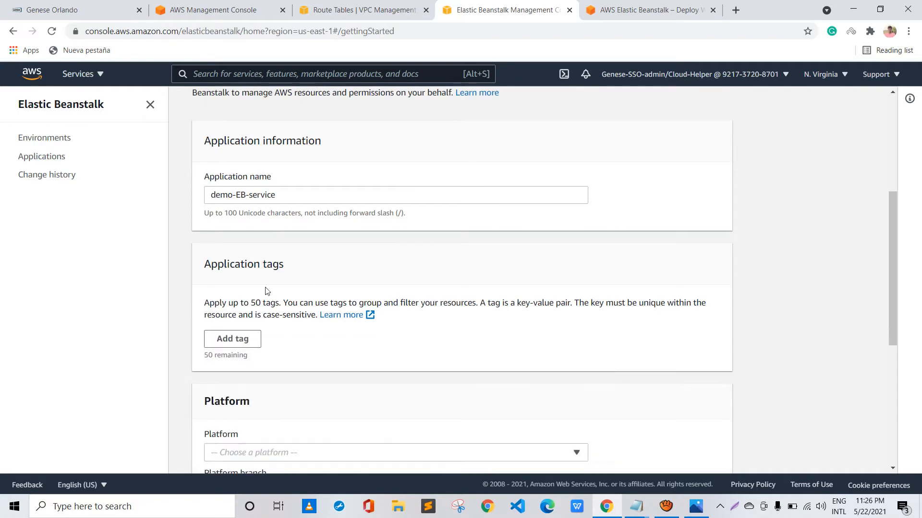
Set the application's platform to Java
scroll(254, 272, "down", 2)
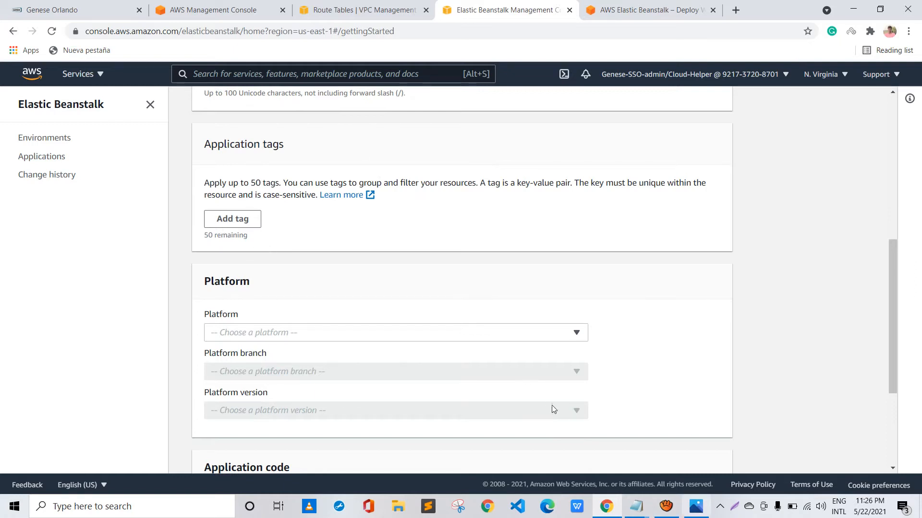
left_click(666, 506)
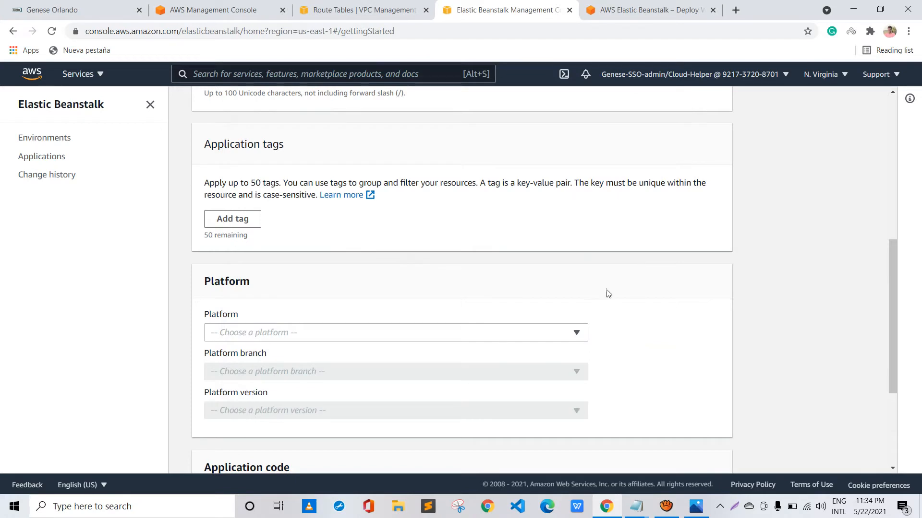
scroll(408, 260, "down", 1)
scroll(509, 326, "down", 1)
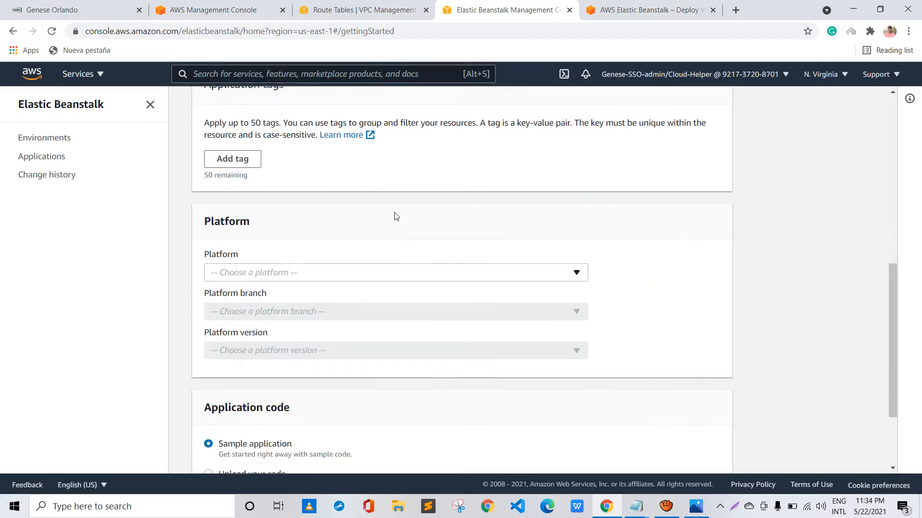
left_click(494, 272)
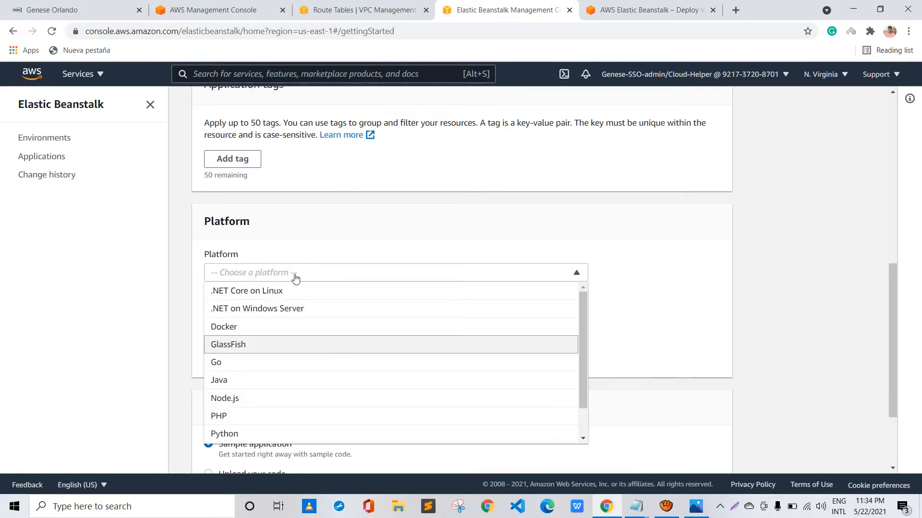
scroll(295, 279, "down", 3)
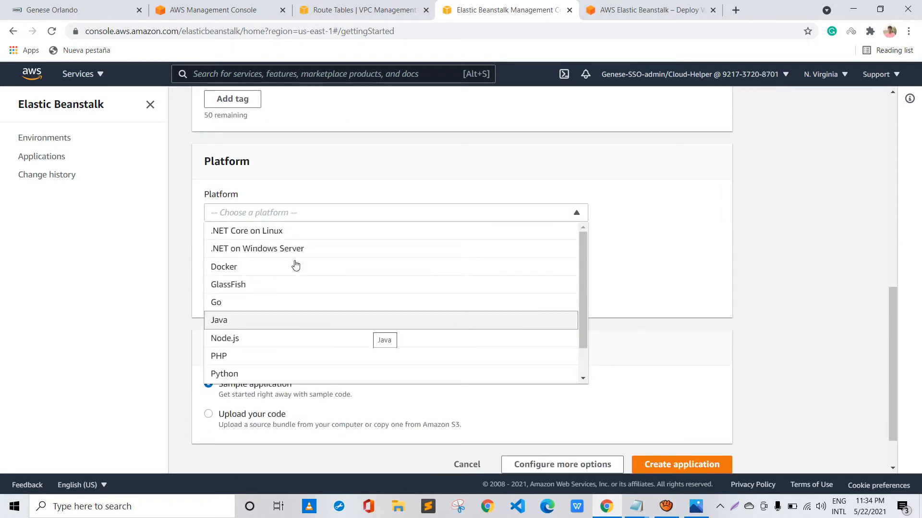
scroll(295, 265, "down", 1)
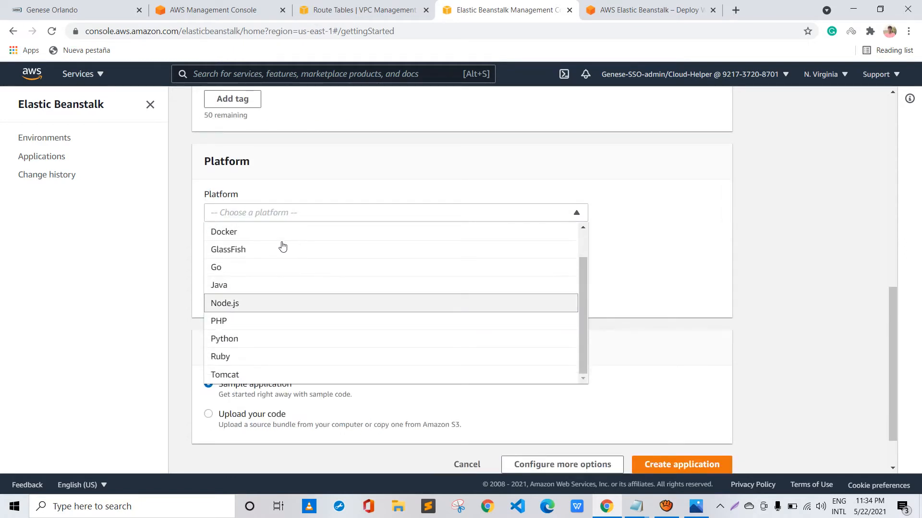
key("Return")
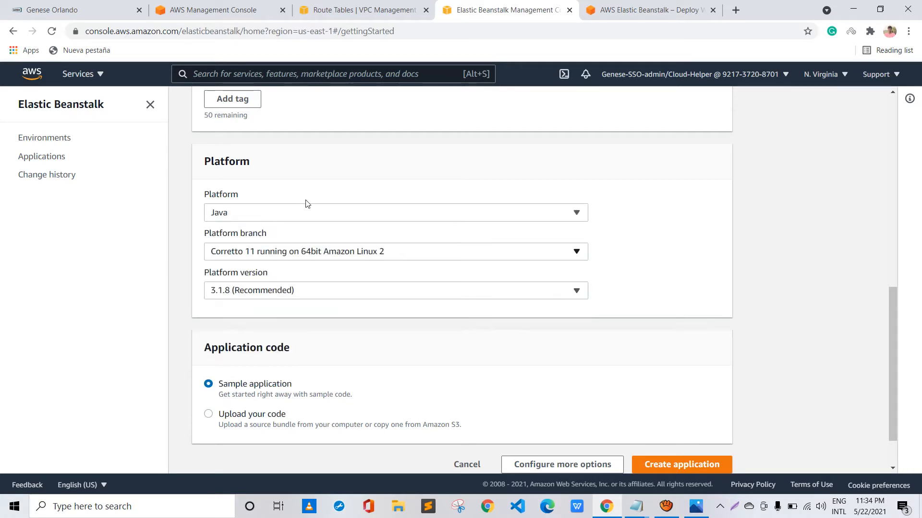
Check the available Java platform branches and versions, keeping Corretto 11 running on 64bit Amazon Linux 2 and 3.1.8 (Recommended)
left_click(396, 251)
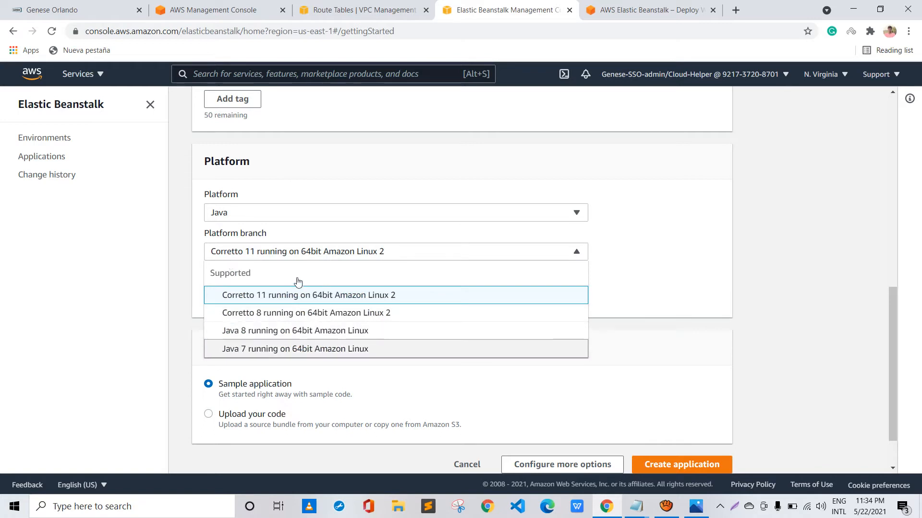
left_click(535, 250)
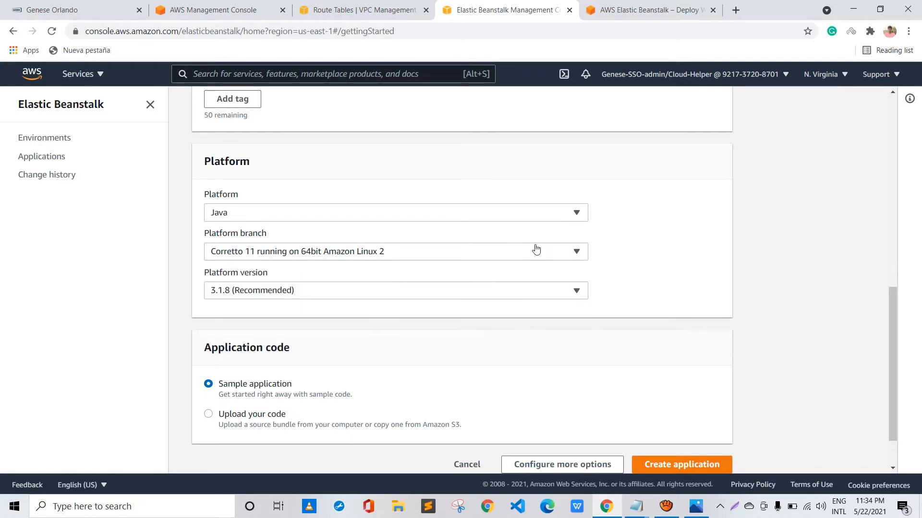
left_click(416, 236)
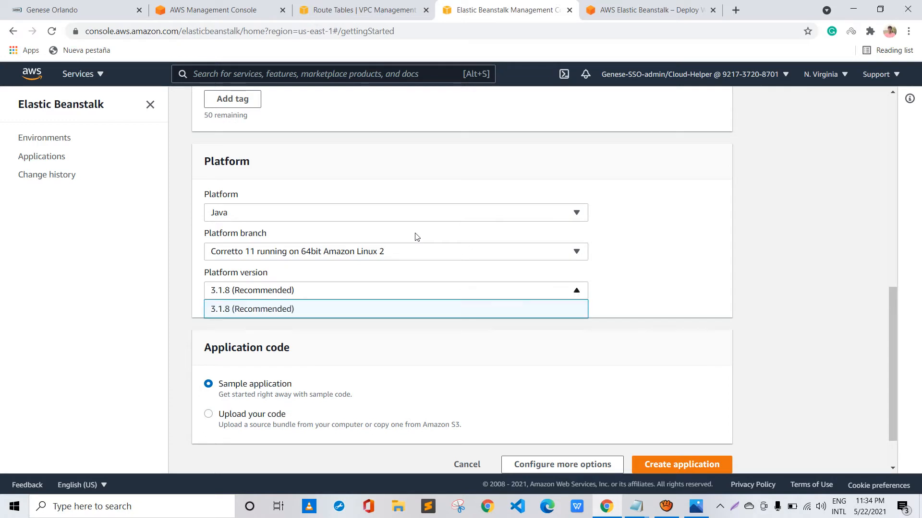
left_click(416, 237)
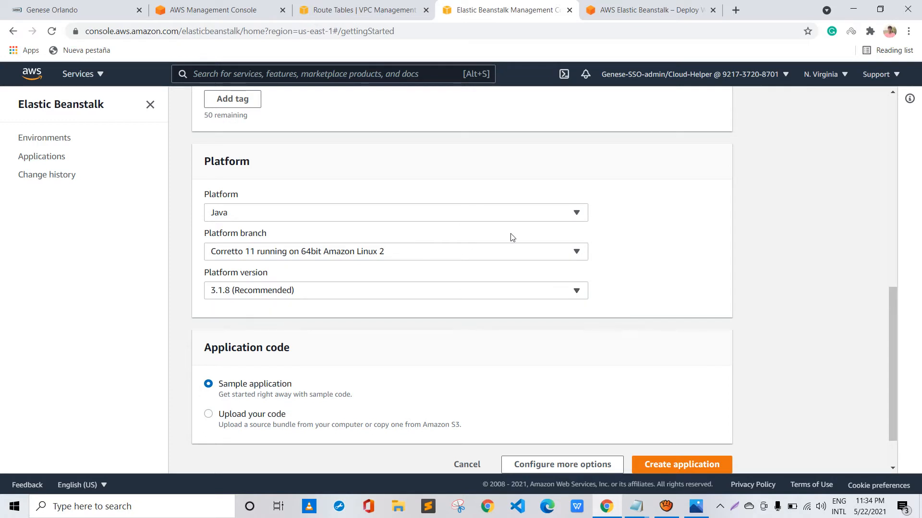
Set the application code to Upload your code, open the local source file chooser and close it without choosing a file
scroll(512, 238, "down", 2)
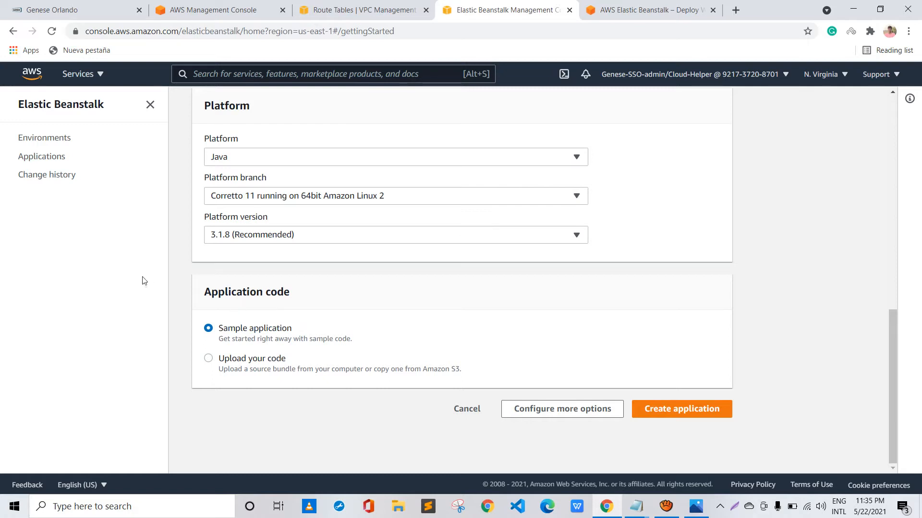
key("Down")
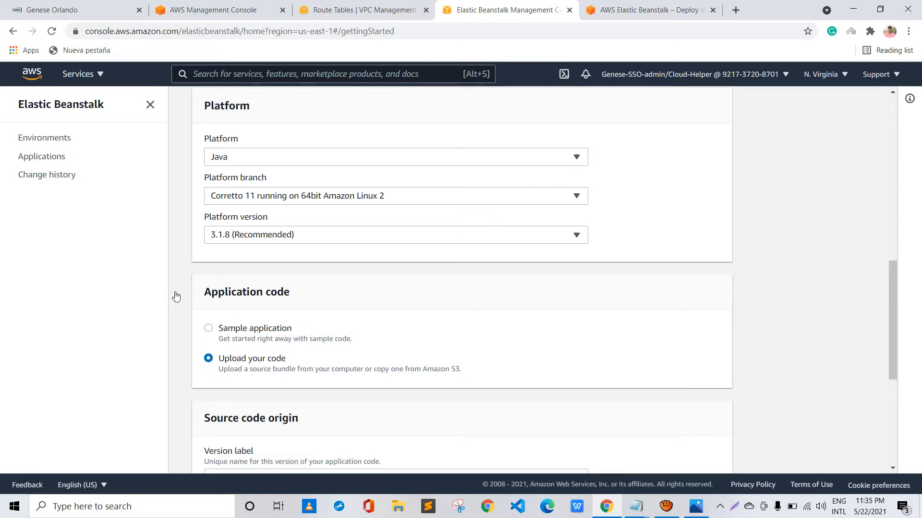
scroll(354, 298, "down", 2)
scroll(353, 297, "down", 1)
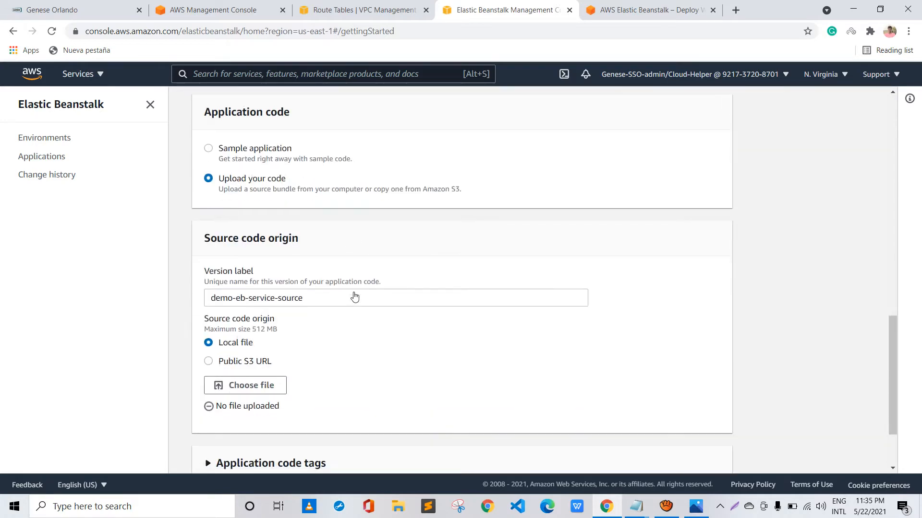
scroll(354, 294, "down", 2)
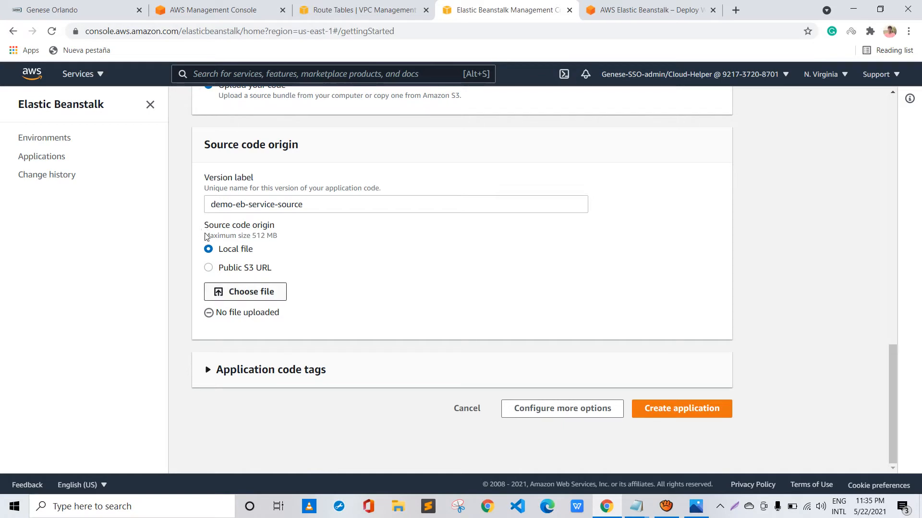
left_click(218, 292)
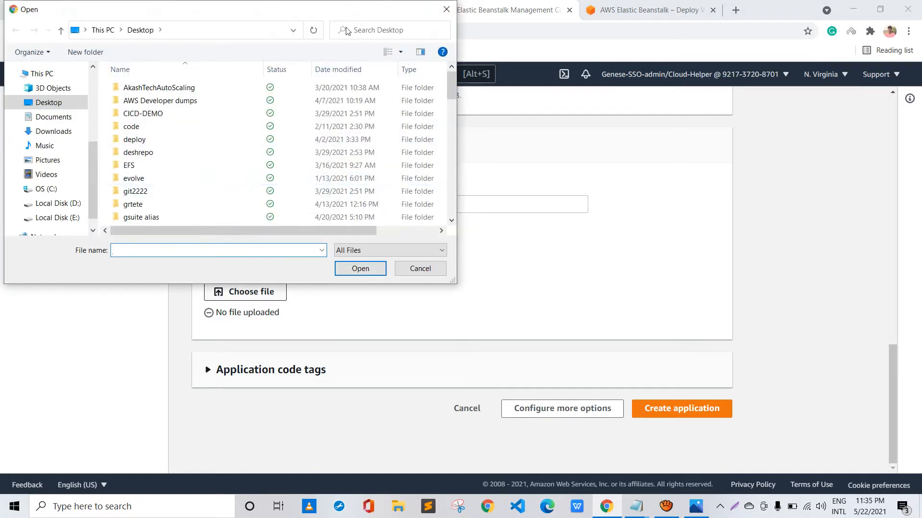
left_click(447, 9)
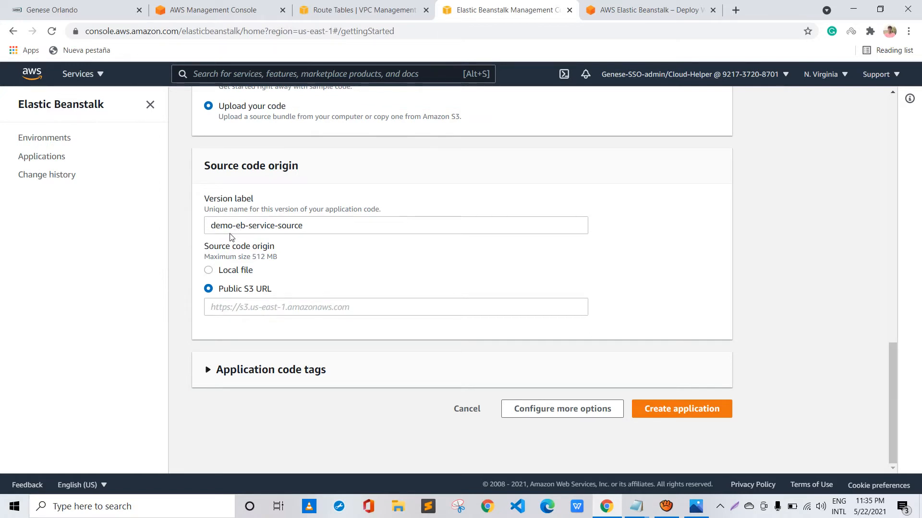
Try Public S3 URL as the source code origin, and expand and collapse the application code tags
left_click(209, 250)
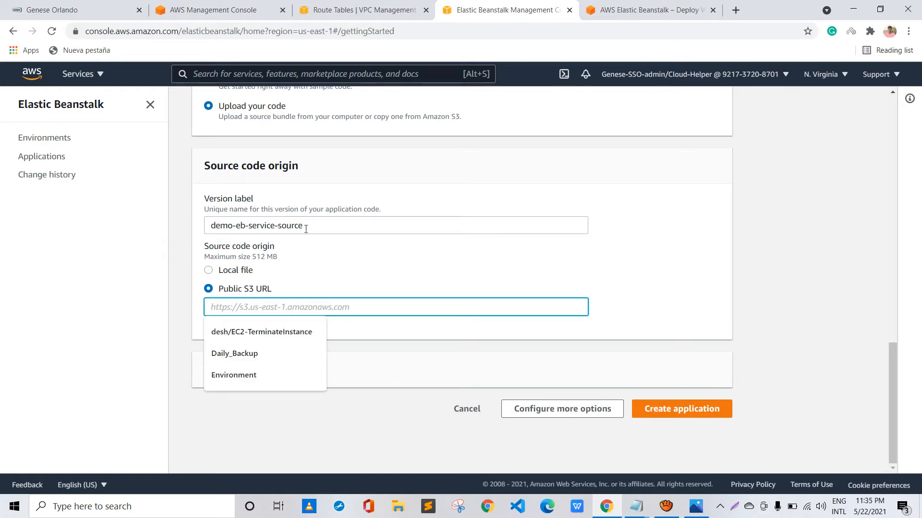
left_click(296, 210)
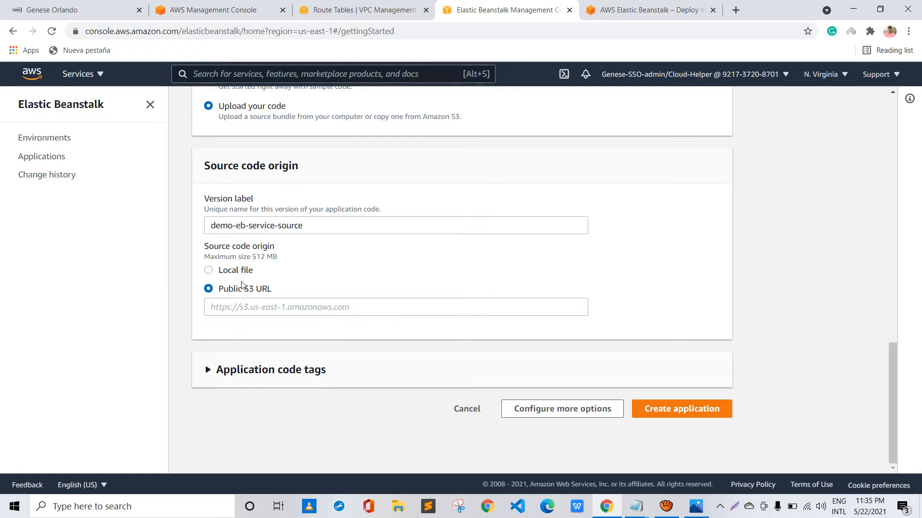
left_click(230, 295)
scroll(315, 269, "down", 1)
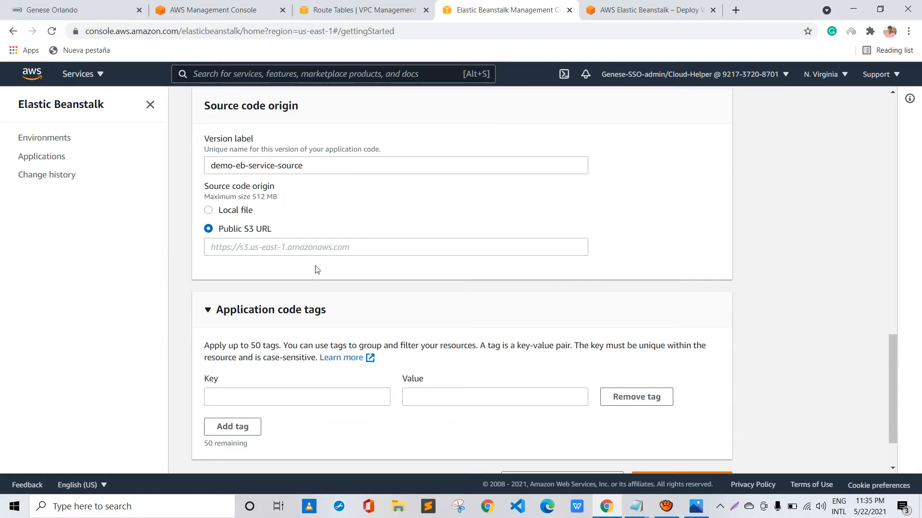
left_click(210, 310)
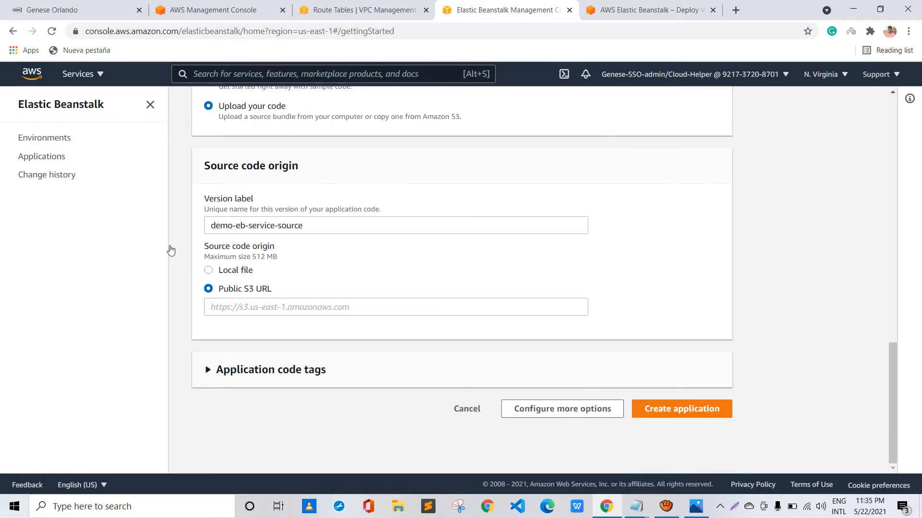
Set the application code to Sample application and open the additional configuration options for the environment
scroll(178, 195, "up", 2)
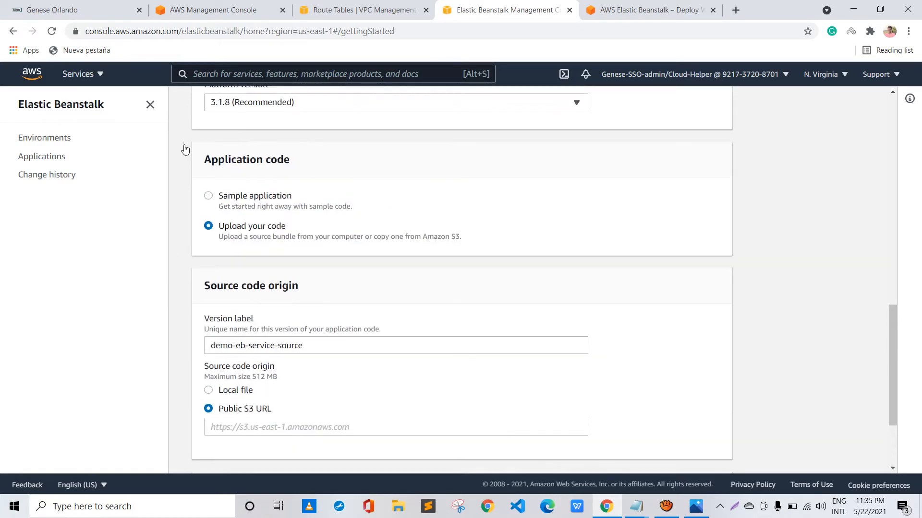
left_click(208, 196)
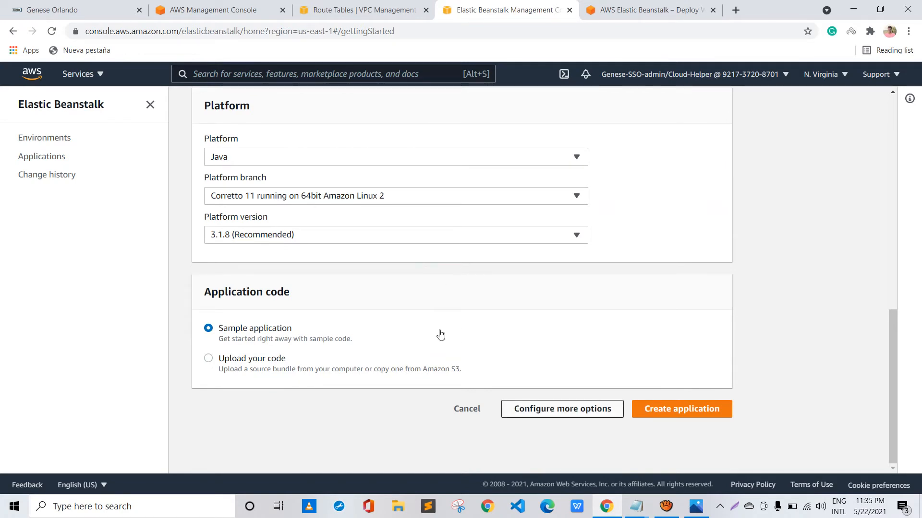
left_click(550, 412)
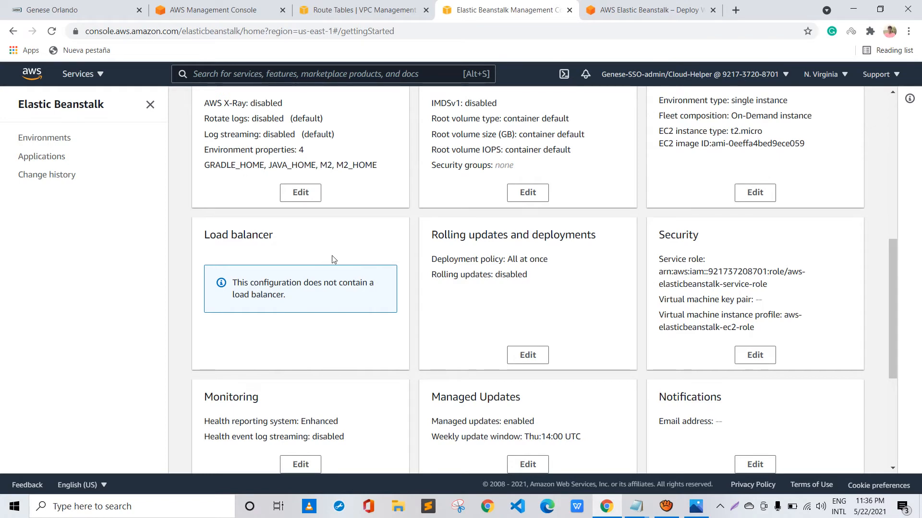
Review the environment's configuration presets and its settings categories, from software, instances and capacity to load balancer, security and network
scroll(332, 254, "up", 8)
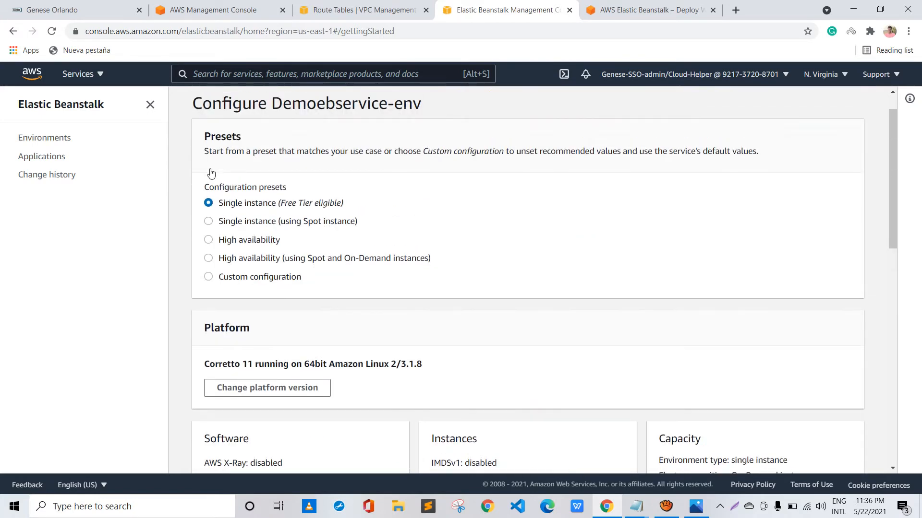
left_click_drag(234, 187, 216, 154)
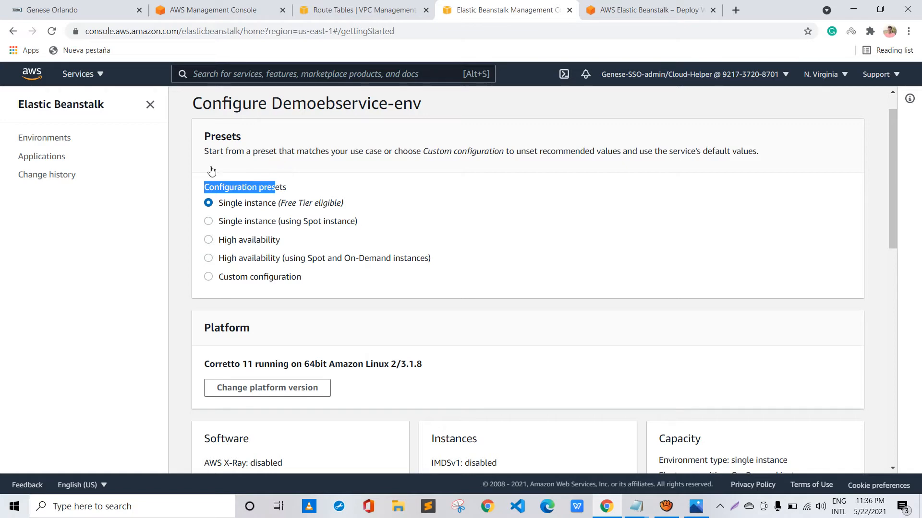
scroll(384, 233, "down", 1)
scroll(384, 233, "down", 5)
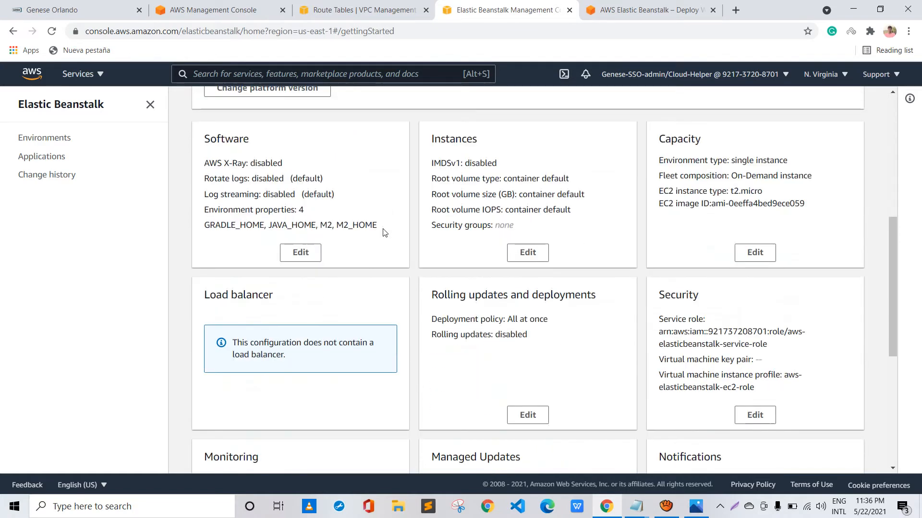
scroll(384, 233, "up", 5)
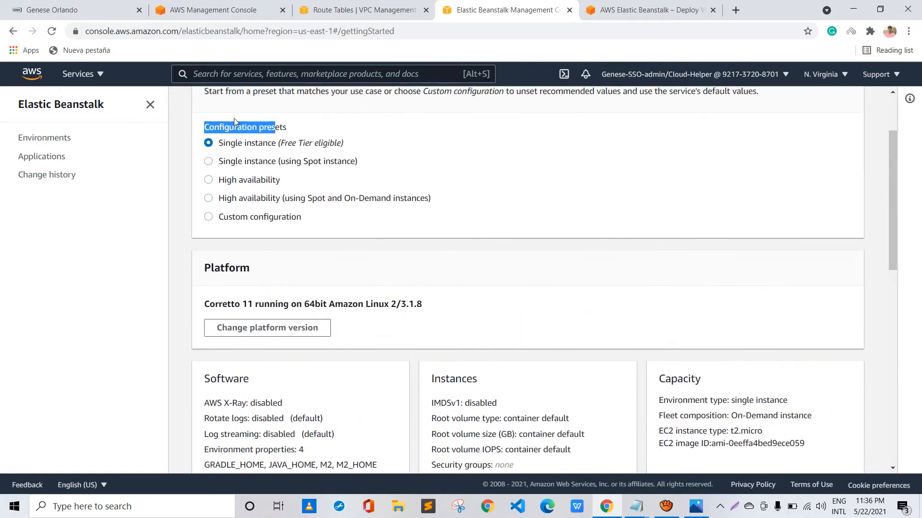
left_click(287, 118)
scroll(343, 204, "down", 6)
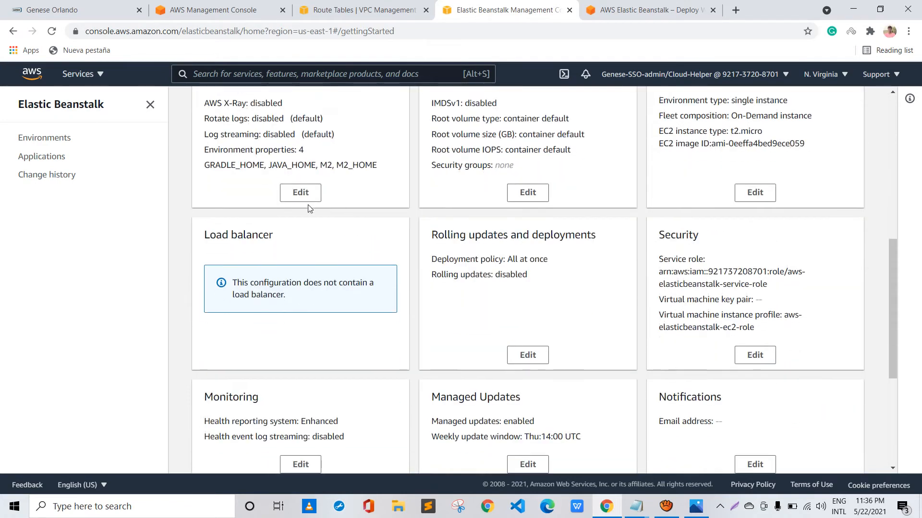
scroll(222, 202, "down", 5)
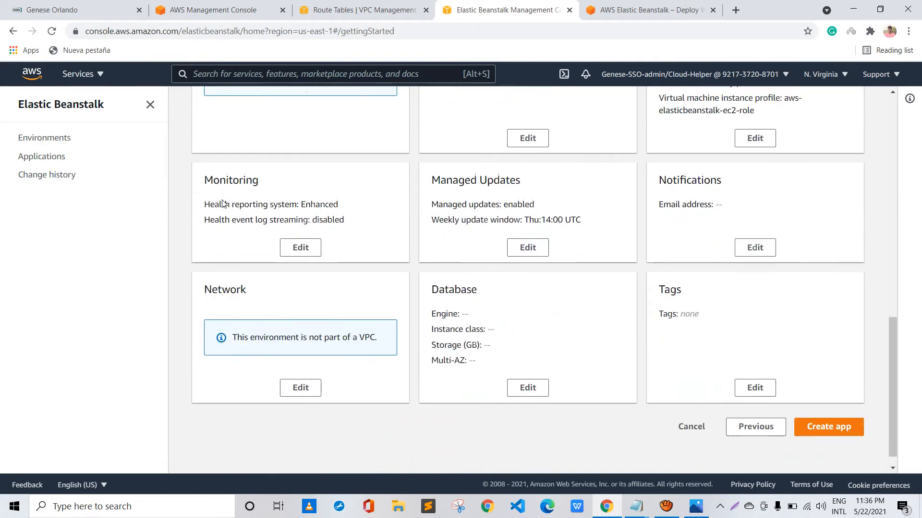
left_click_drag(247, 272, 222, 272)
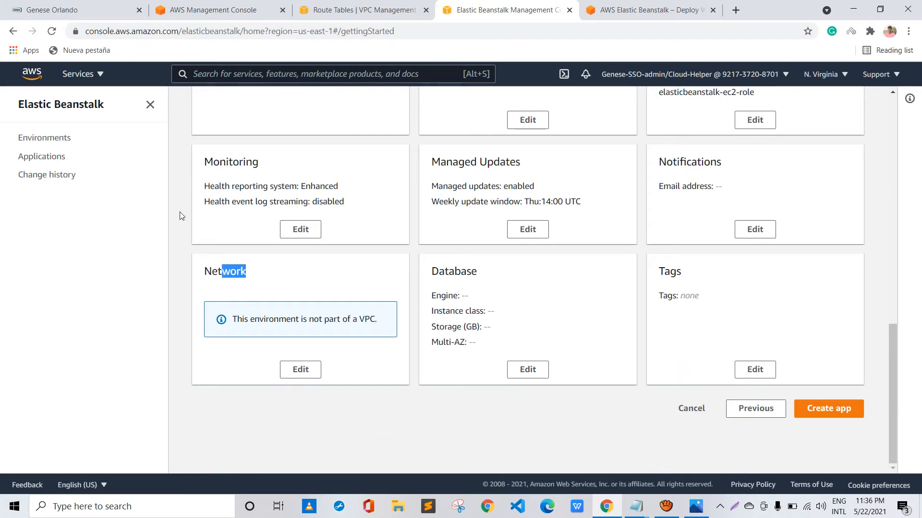
scroll(412, 223, "up", 1)
scroll(412, 226, "up", 9)
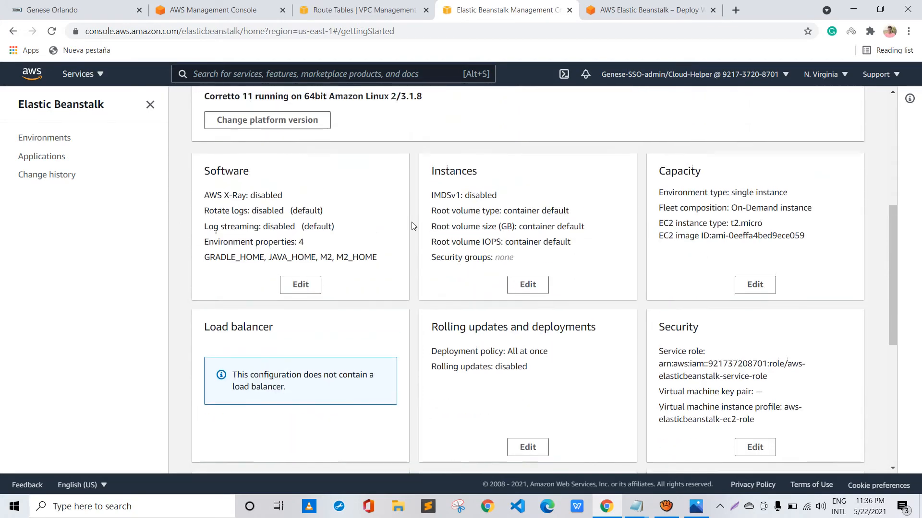
Choose the Custom configuration preset and review the environment's settings categories down to the network and database
scroll(412, 226, "up", 1)
scroll(202, 154, "up", 1)
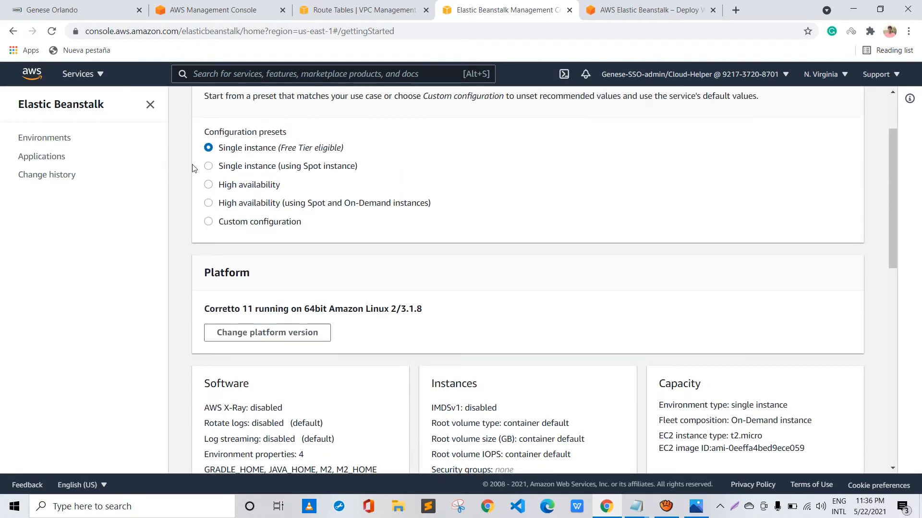
scroll(359, 233, "down", 6)
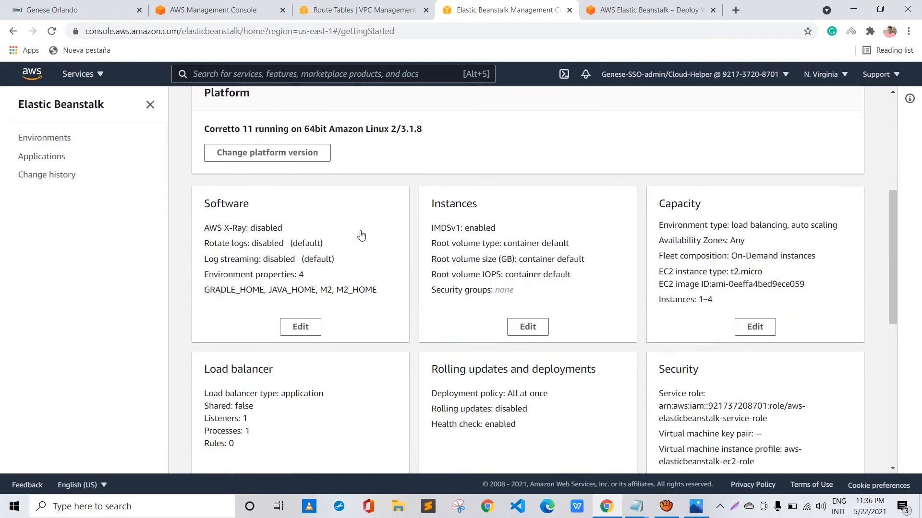
scroll(361, 230, "down", 5)
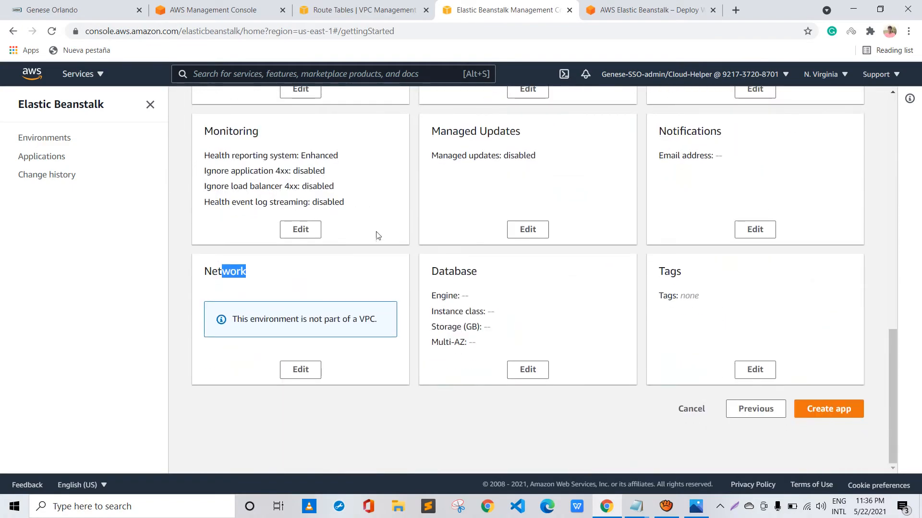
scroll(376, 235, "up", 5)
scroll(367, 233, "up", 8)
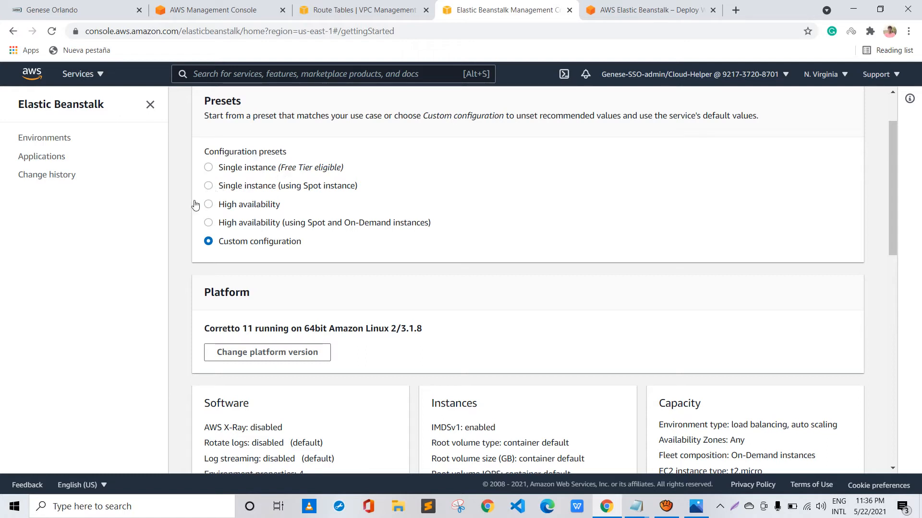
In the capacity settings, try Single instance as the Auto Scaling group's environment type and save the configuration
scroll(195, 204, "down", 3)
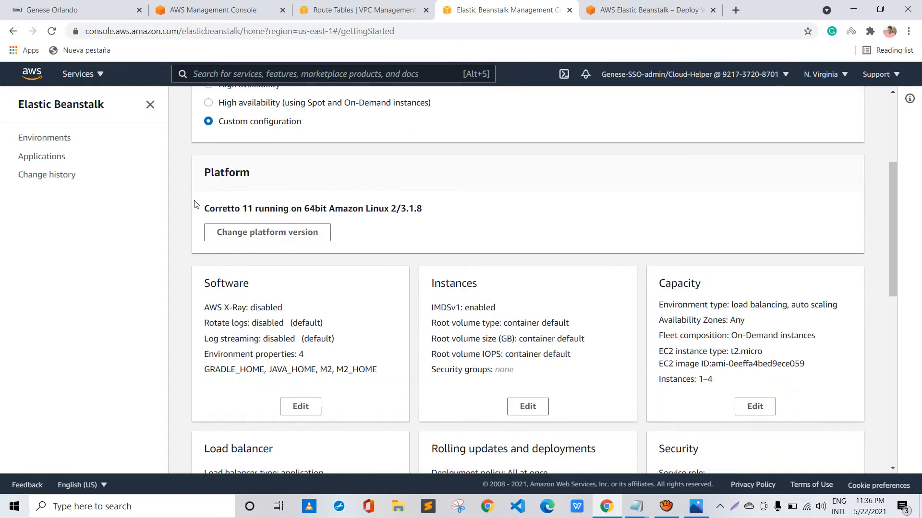
scroll(194, 204, "down", 2)
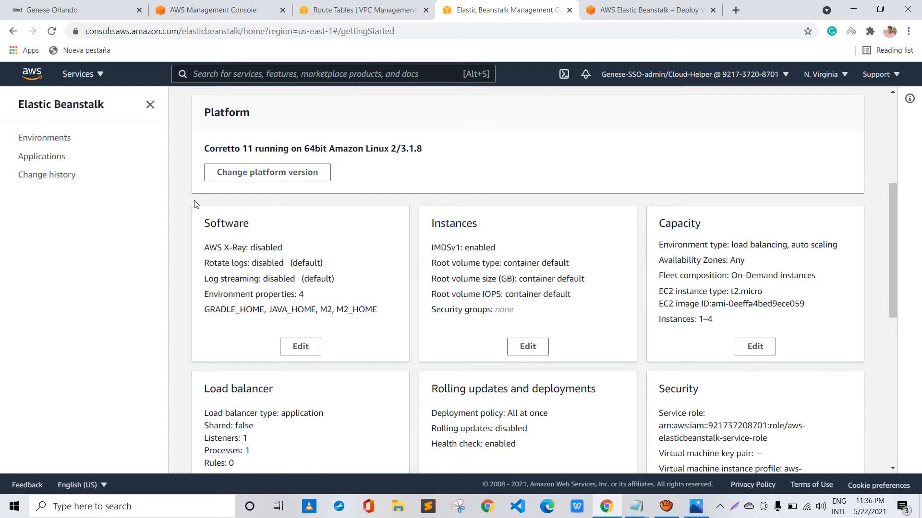
scroll(397, 215, "down", 1)
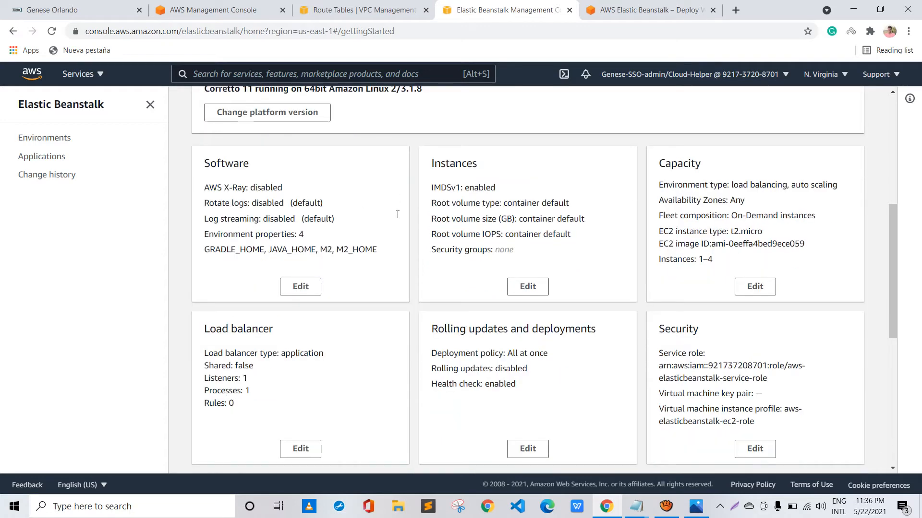
scroll(397, 215, "down", 1)
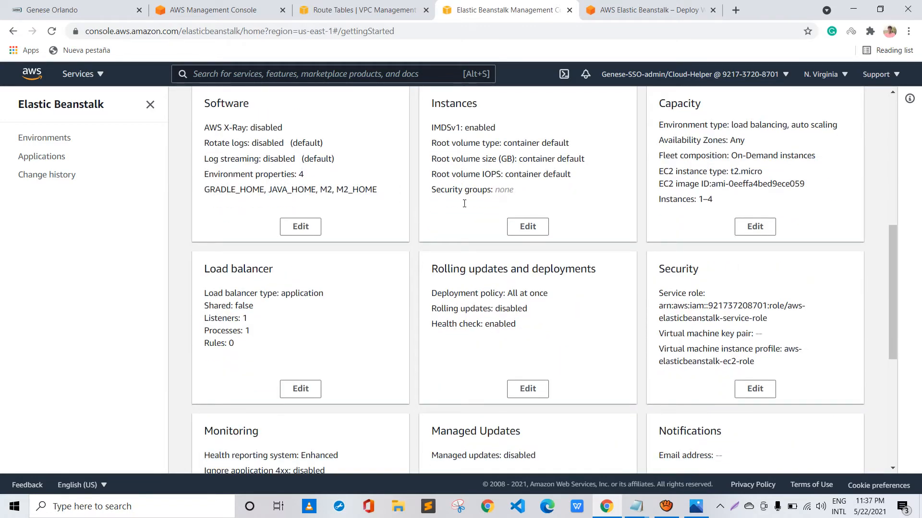
left_click(754, 227)
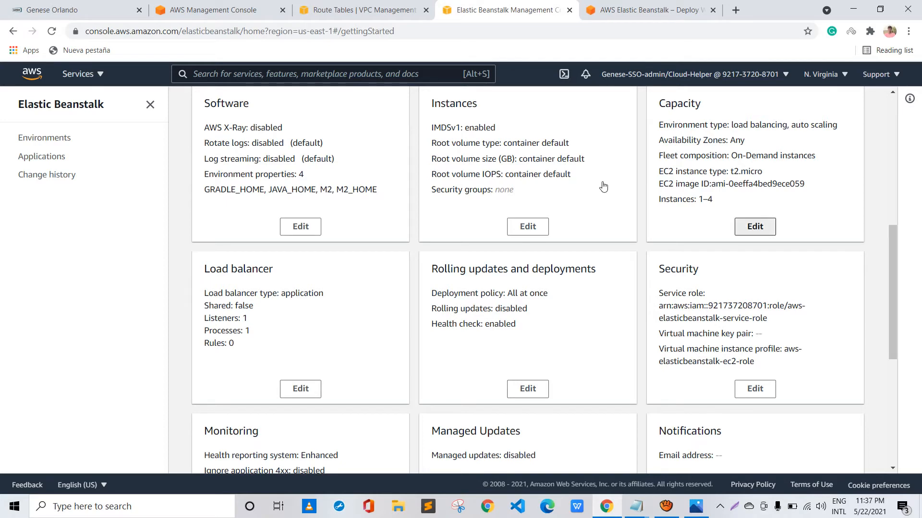
scroll(461, 214, "up", 1)
scroll(460, 216, "up", 5)
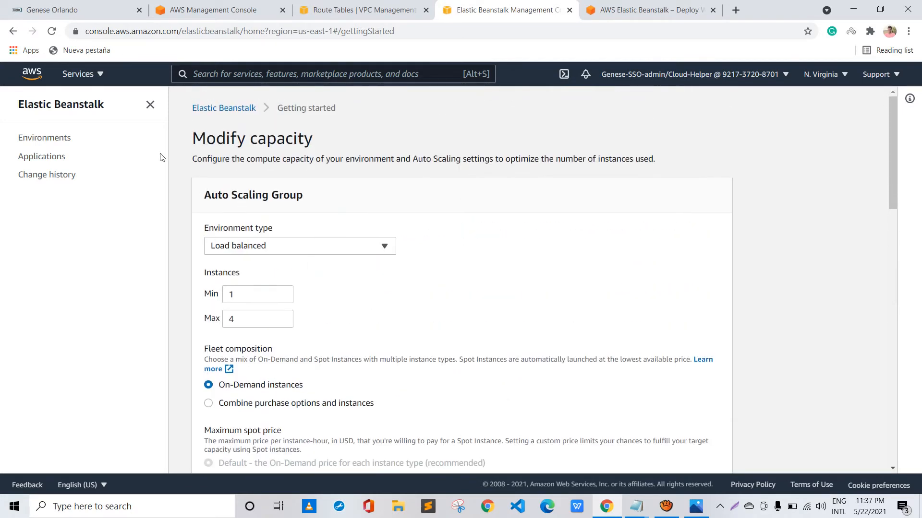
left_click_drag(204, 195, 304, 195)
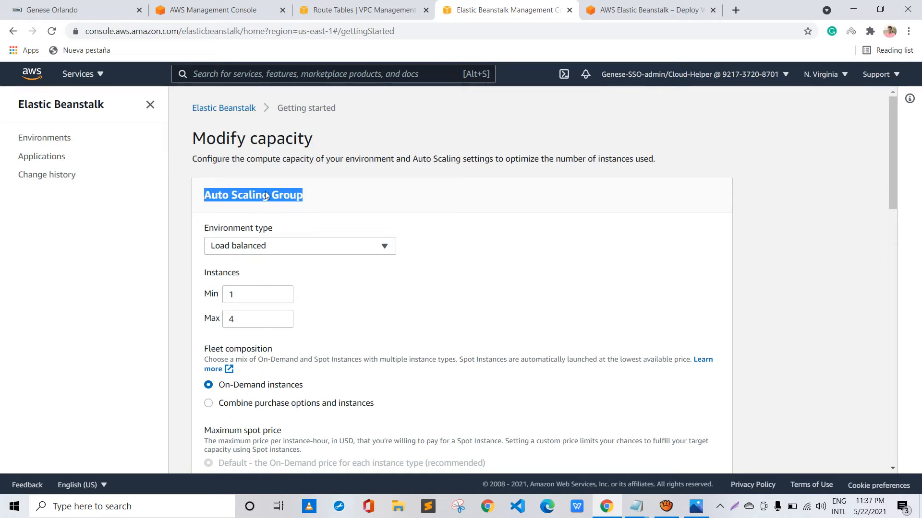
left_click(278, 245)
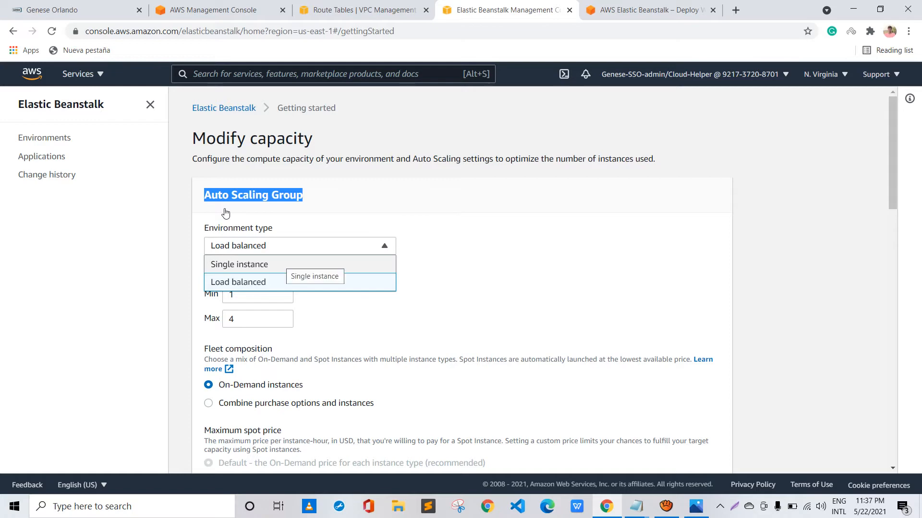
left_click(269, 264)
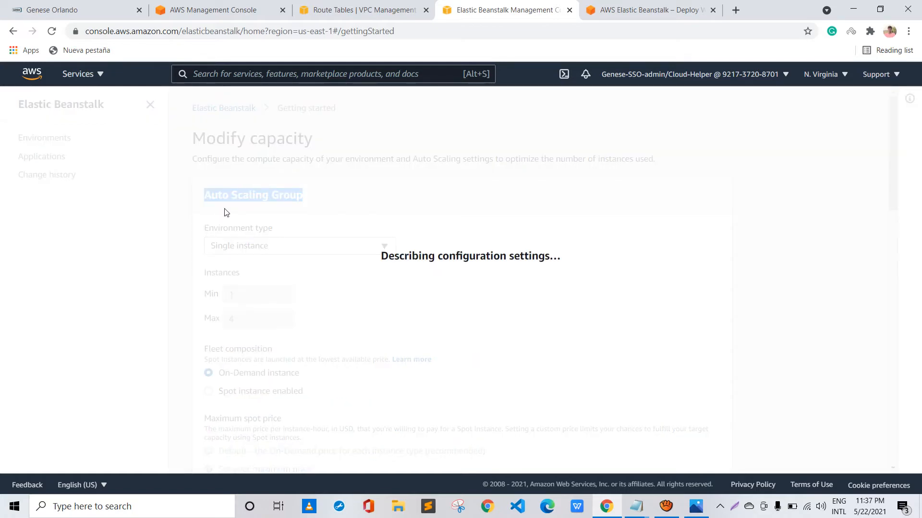
scroll(424, 255, "down", 9)
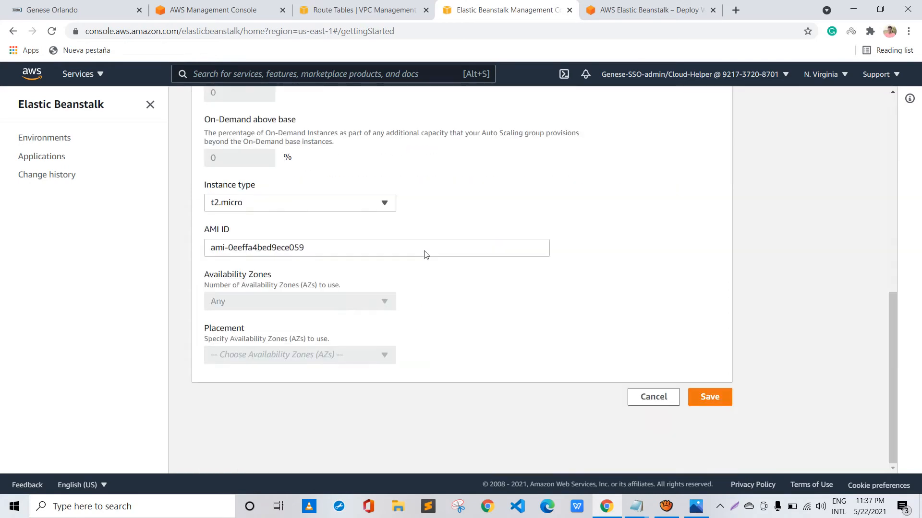
scroll(425, 252, "up", 9)
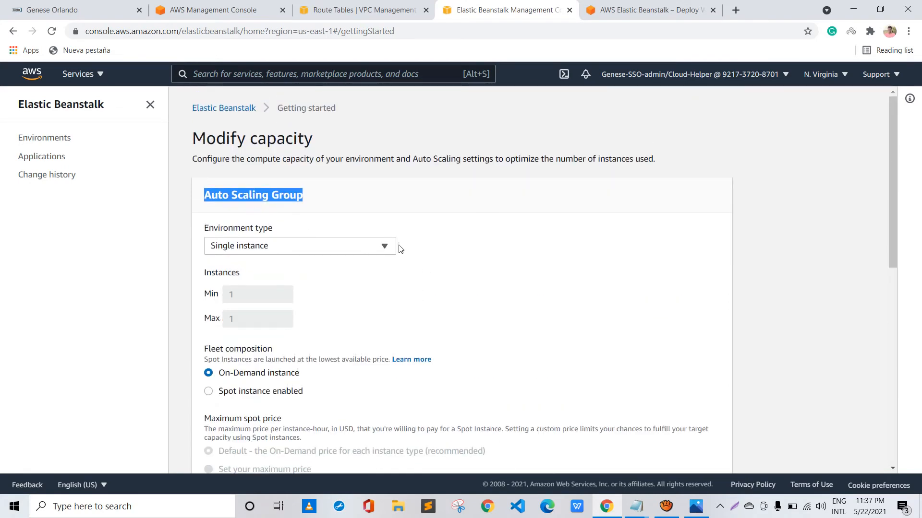
scroll(400, 249, "down", 9)
left_click(701, 394)
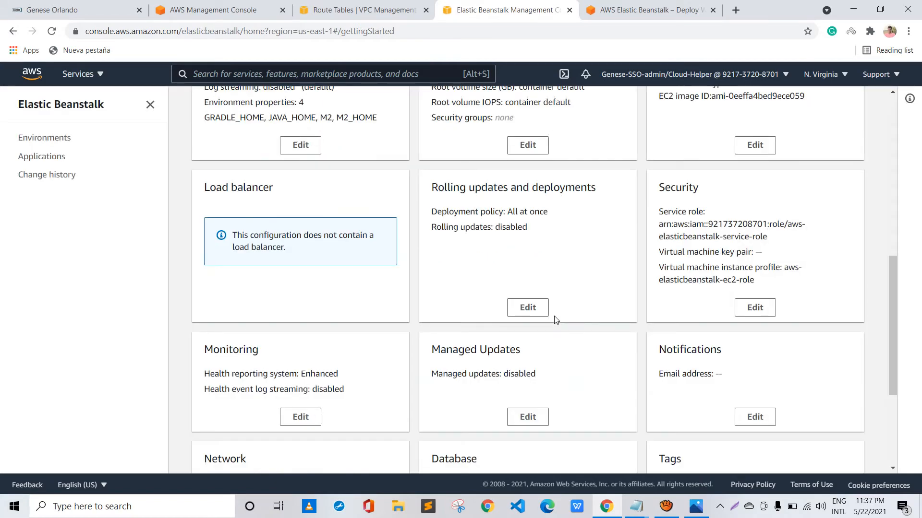
Review the load balancer settings, set the capacity's environment type to Load balanced and save the configuration
scroll(341, 276, "down", 3)
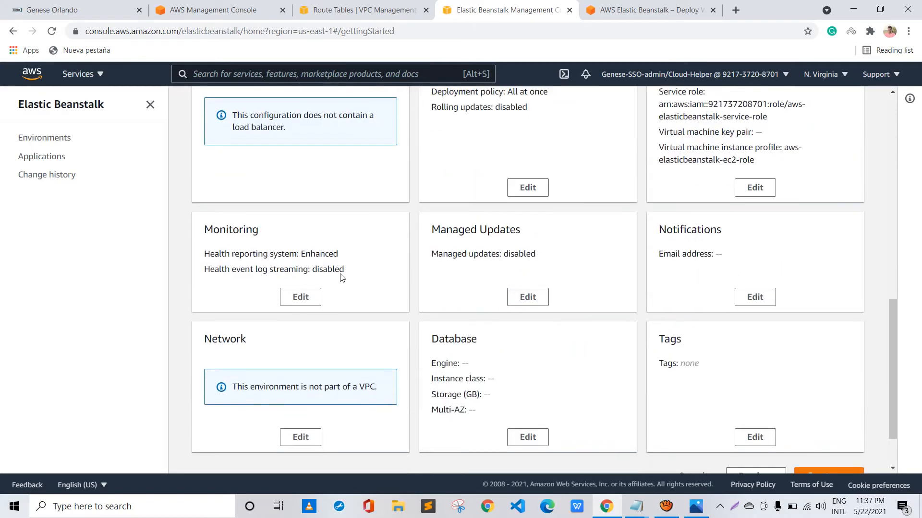
scroll(339, 274, "up", 5)
scroll(331, 273, "down", 3)
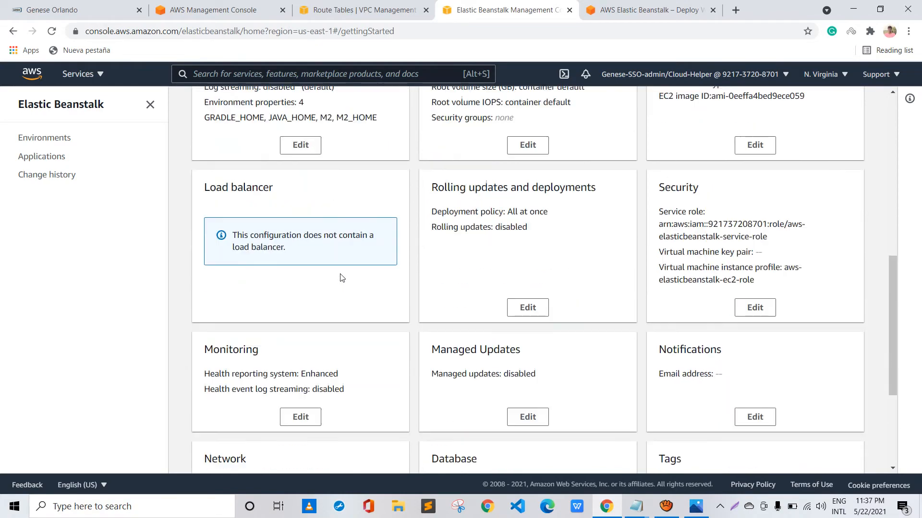
scroll(204, 230, "up", 8)
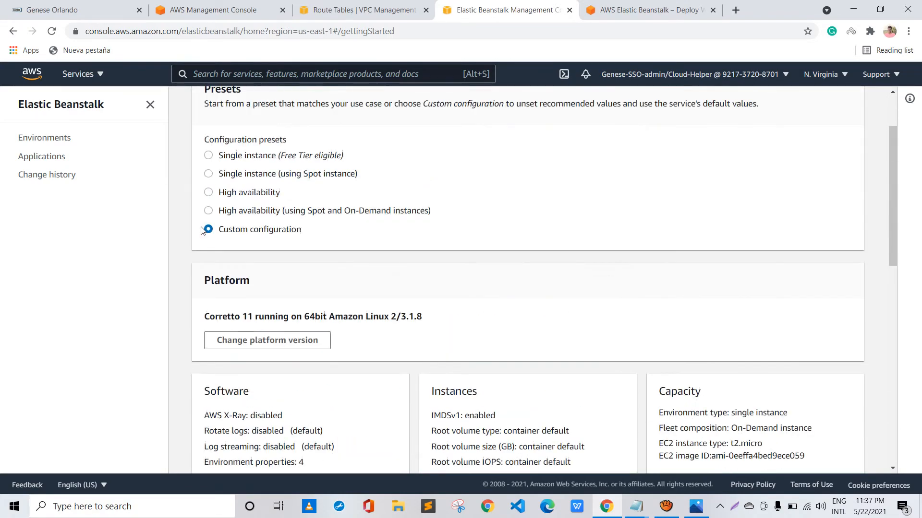
scroll(234, 202, "down", 8)
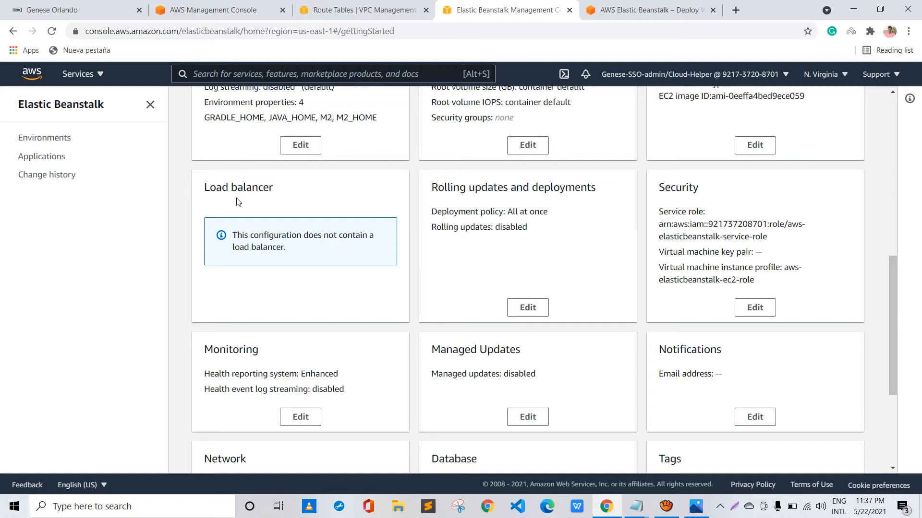
scroll(237, 202, "up", 2)
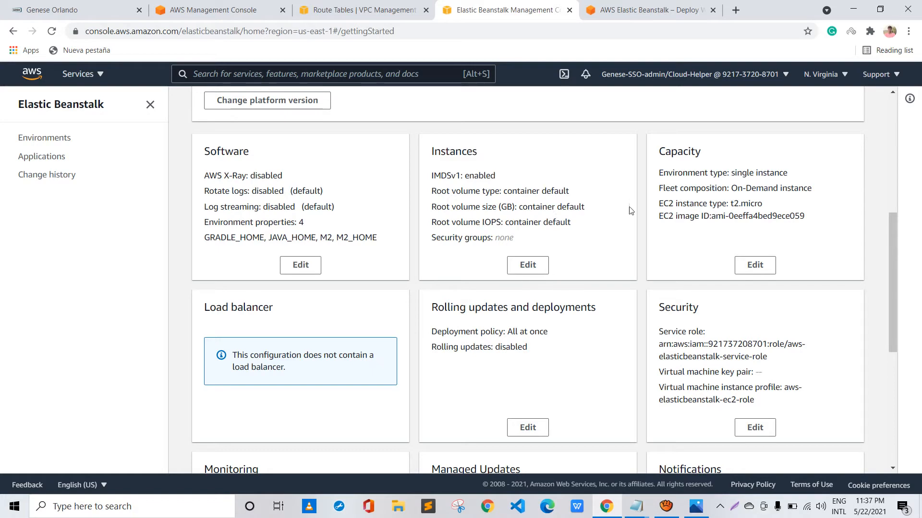
left_click(757, 265)
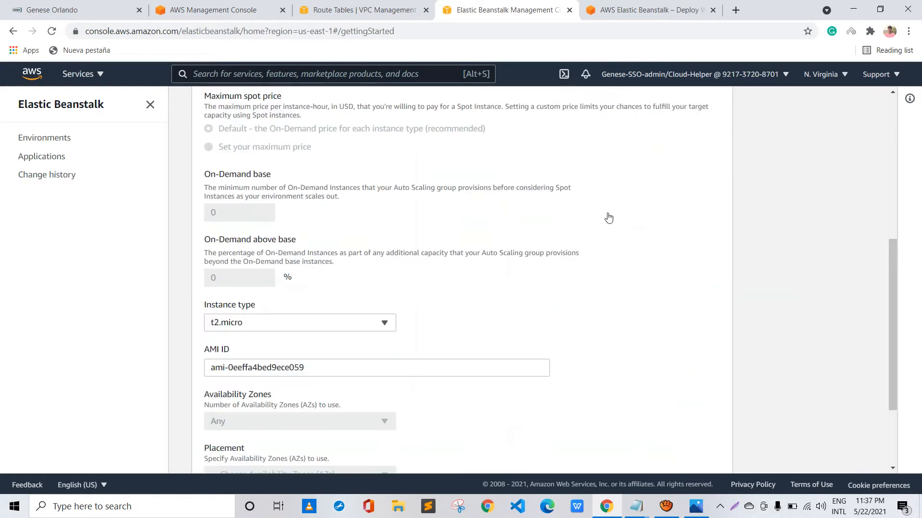
scroll(195, 188, "up", 7)
left_click(255, 246)
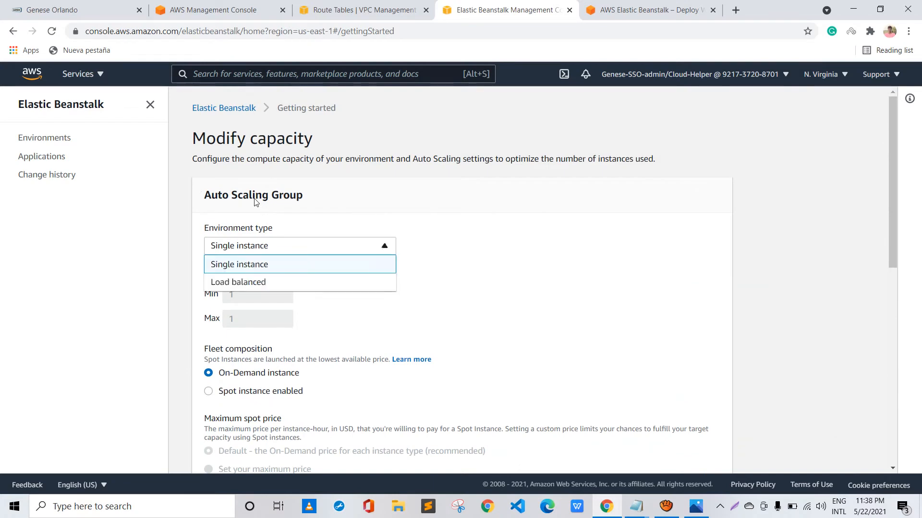
left_click(232, 282)
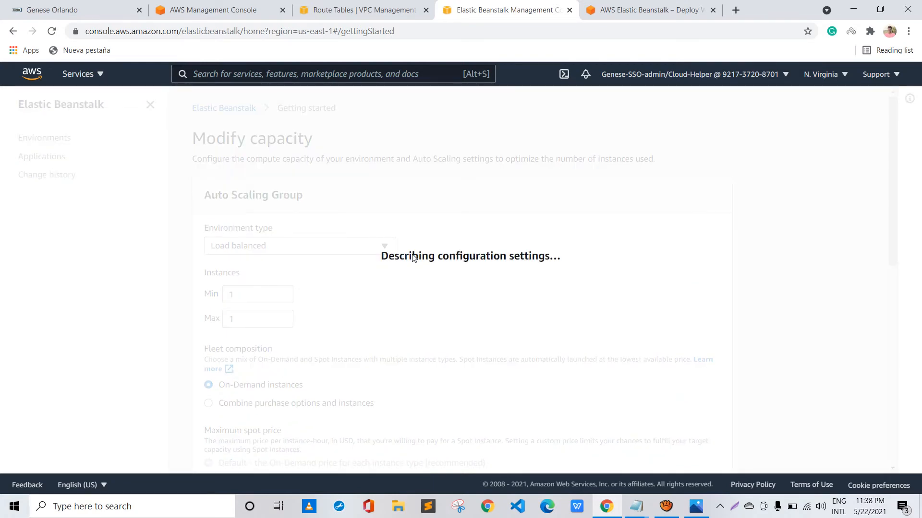
scroll(411, 257, "down", 20)
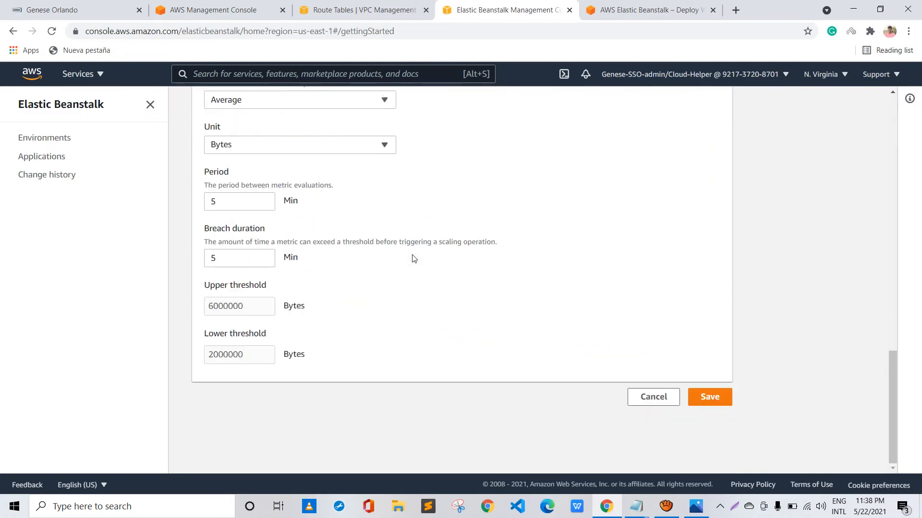
key("Return")
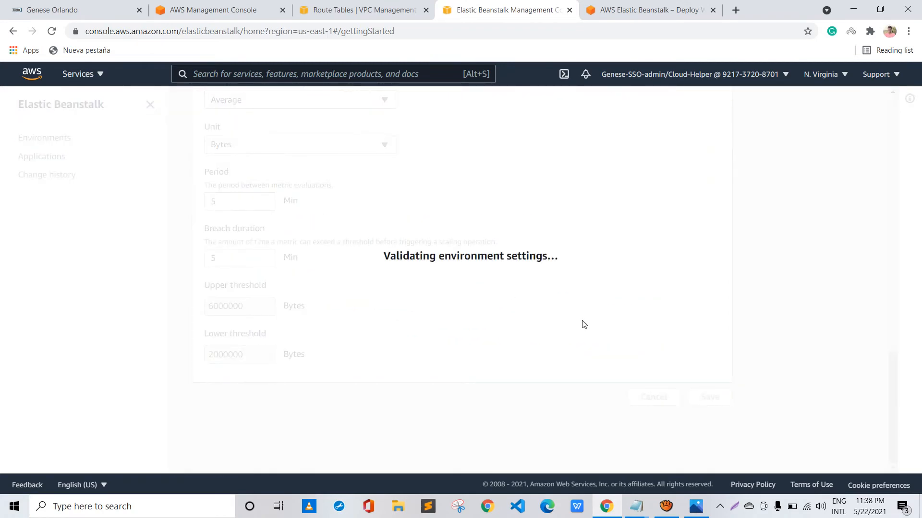
Reopen the capacity settings and set the Auto Scaling group's maximum number of instances to 2
scroll(325, 255, "up", 5)
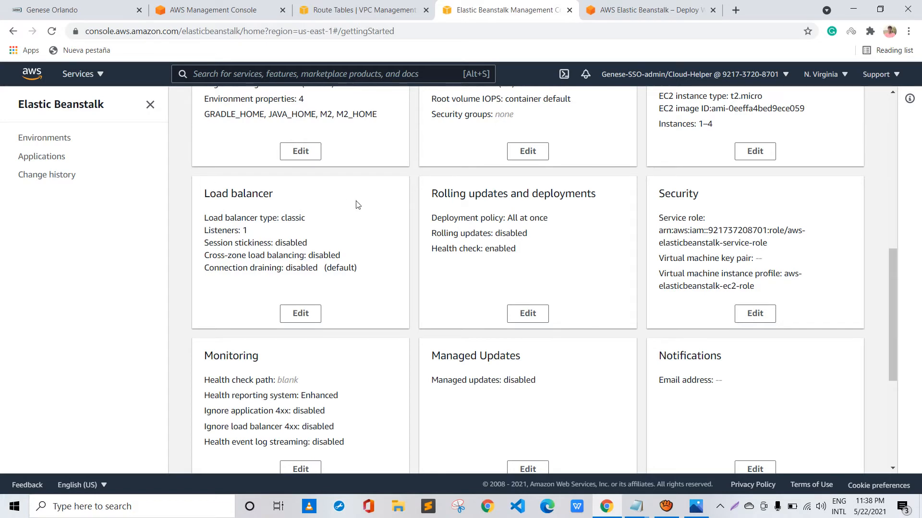
scroll(374, 206, "up", 5)
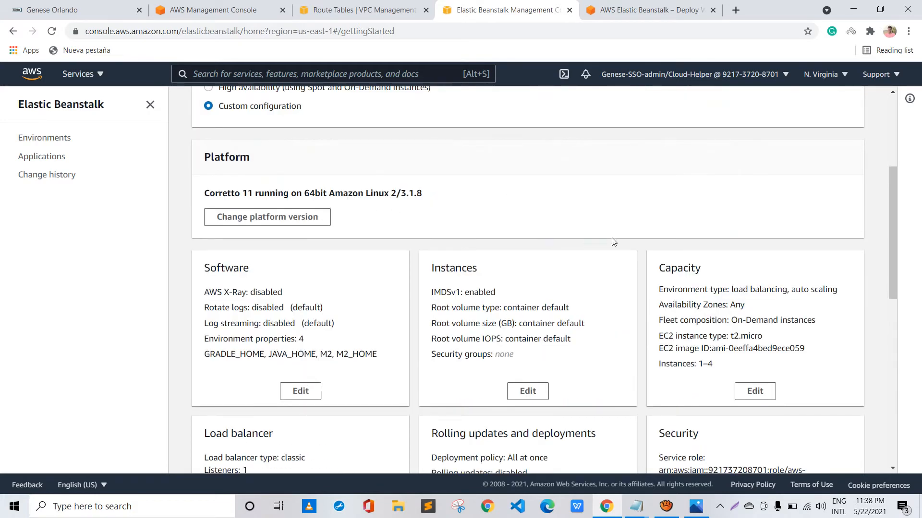
scroll(615, 254, "down", 1)
left_click(754, 331)
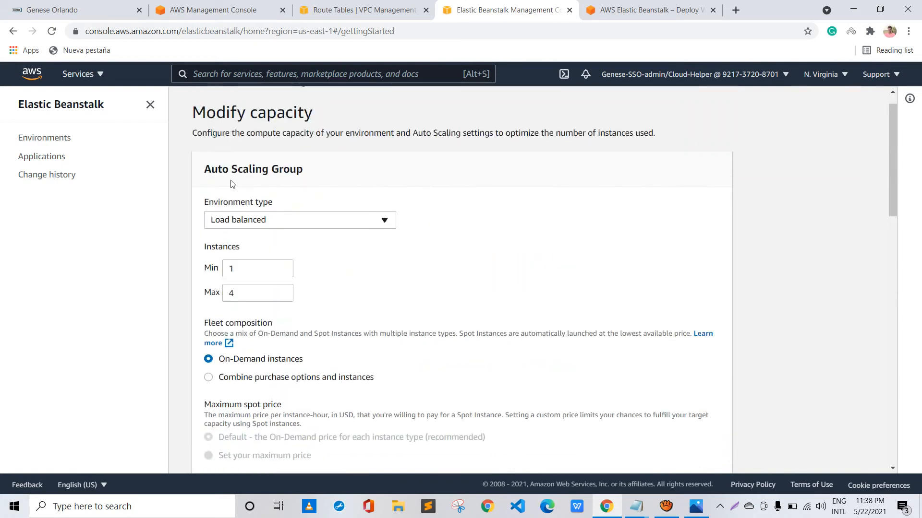
scroll(231, 184, "down", 1)
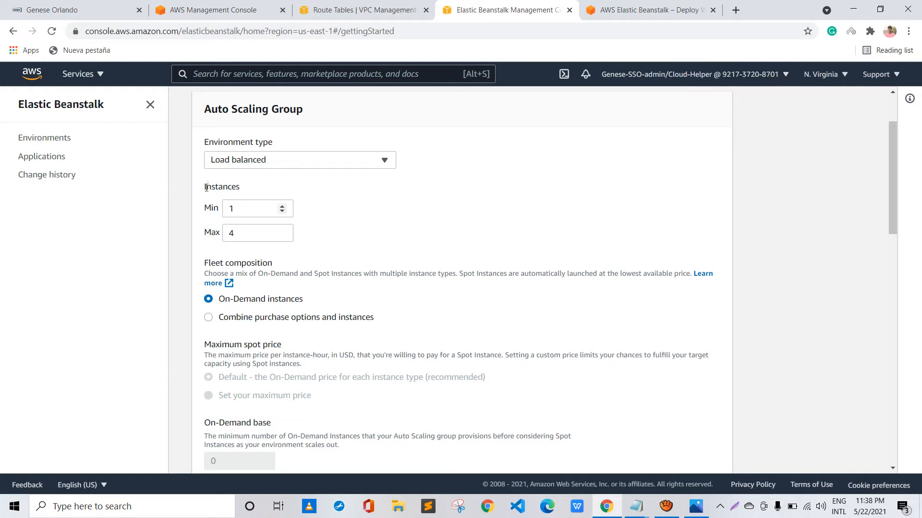
left_click(193, 166)
key("Tab")
key("BackSpace")
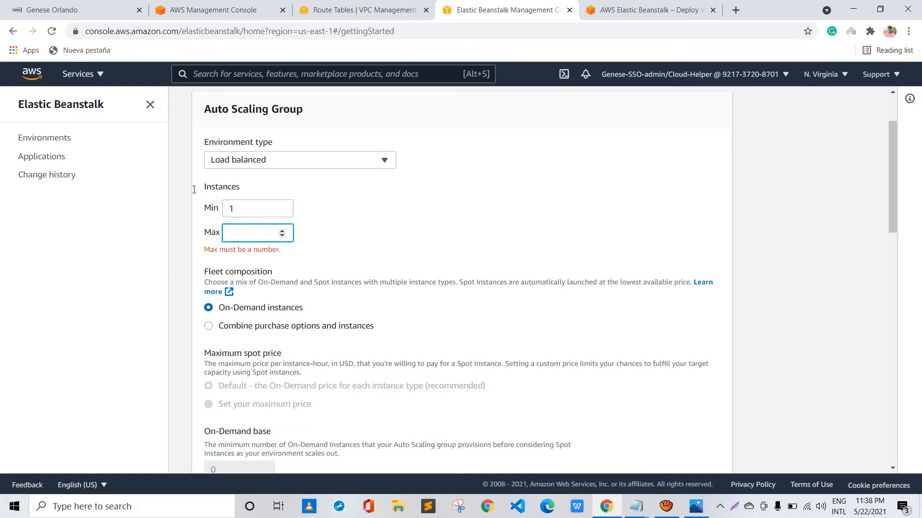
type("2")
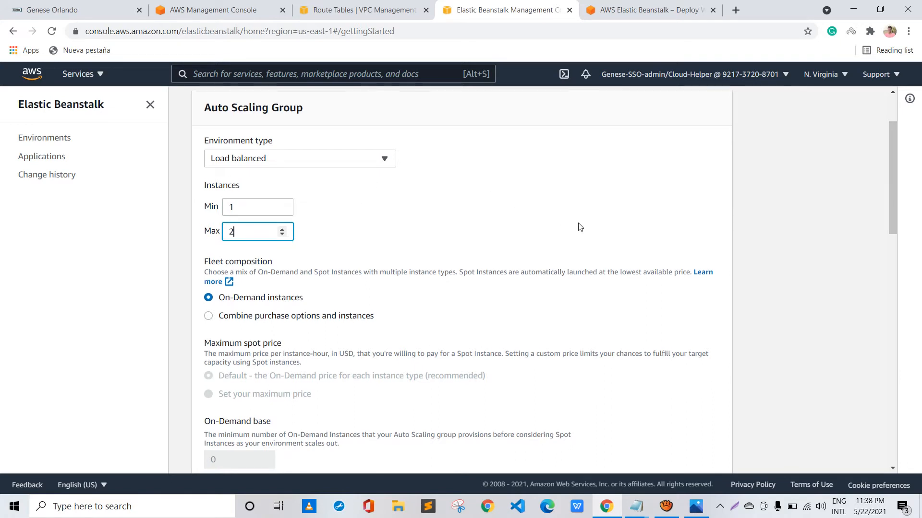
Review the Auto Scaling group's fleet composition, instance type choices, AMI ID, availability zone choices and placement settings
scroll(578, 227, "down", 1)
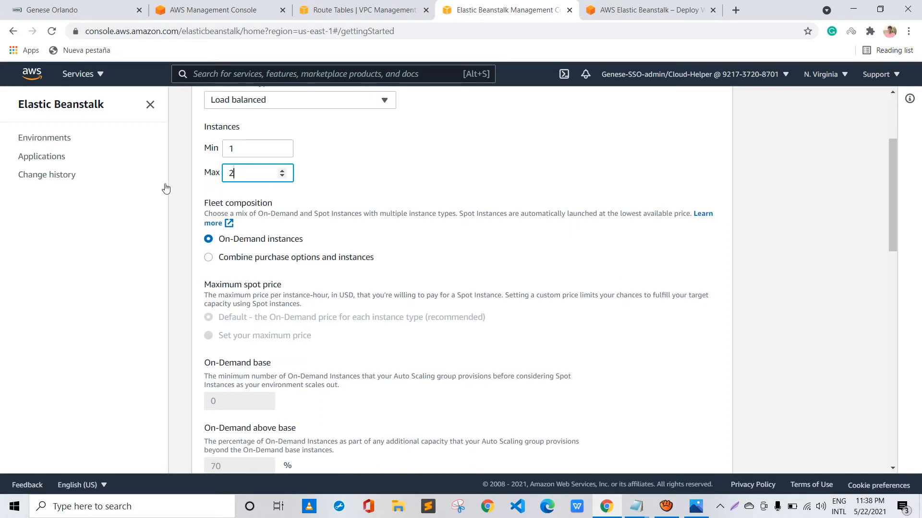
scroll(197, 200, "down", 5)
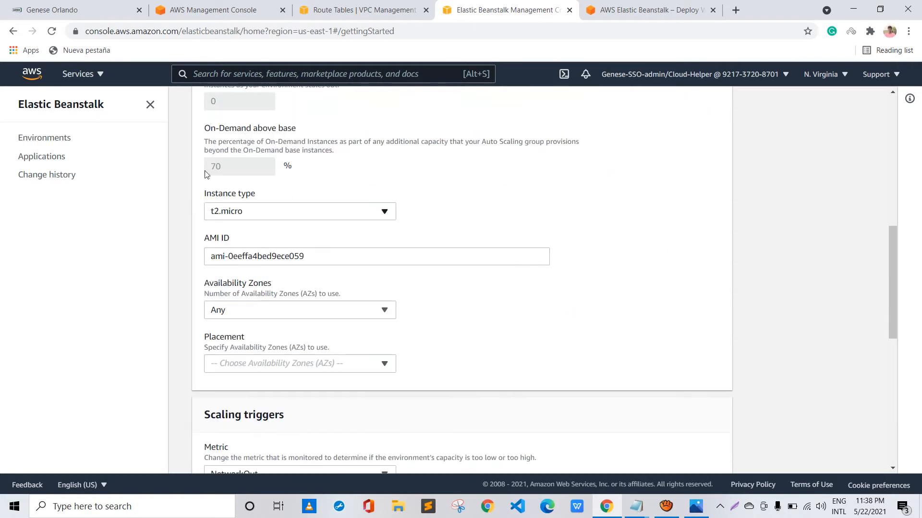
left_click(231, 211)
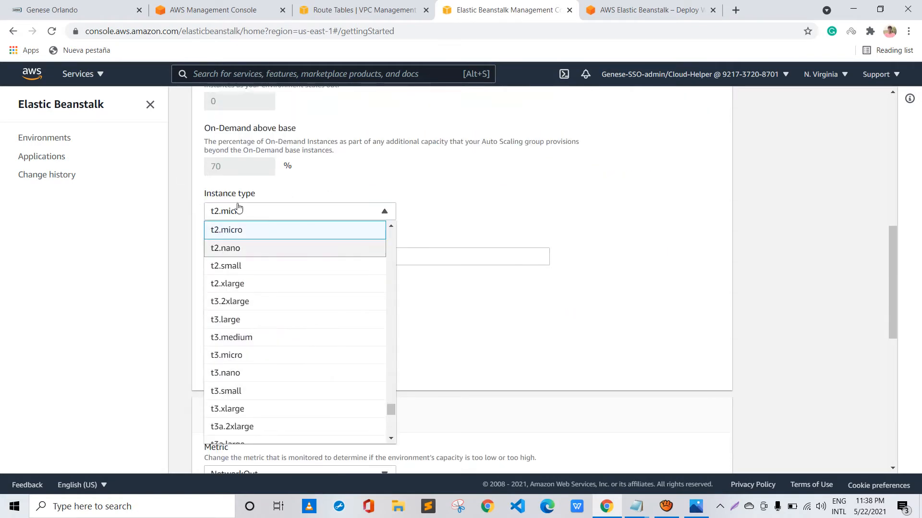
left_click(207, 189)
scroll(206, 189, "down", 1)
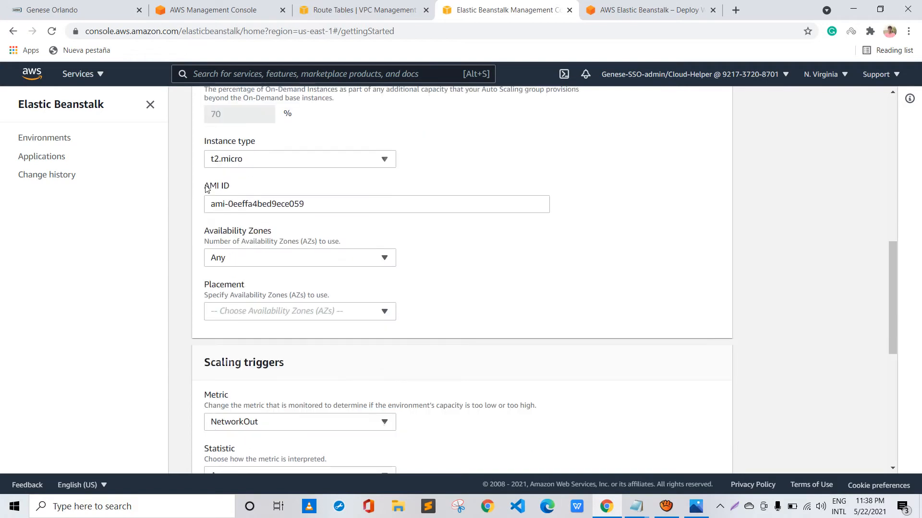
left_click(317, 249)
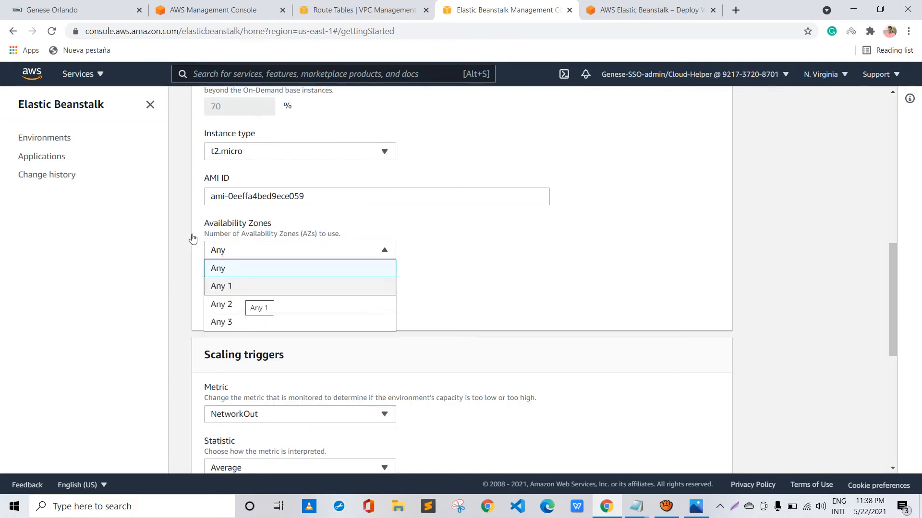
left_click(200, 204)
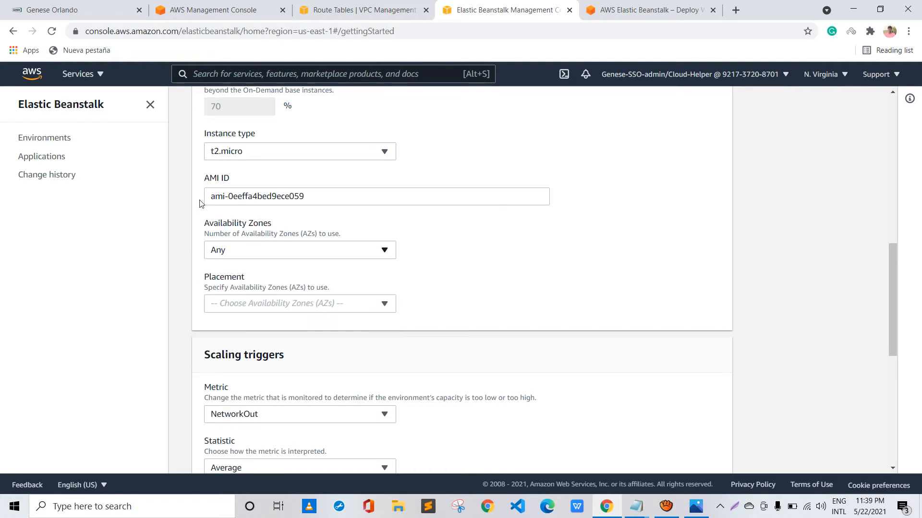
scroll(278, 194, "down", 2)
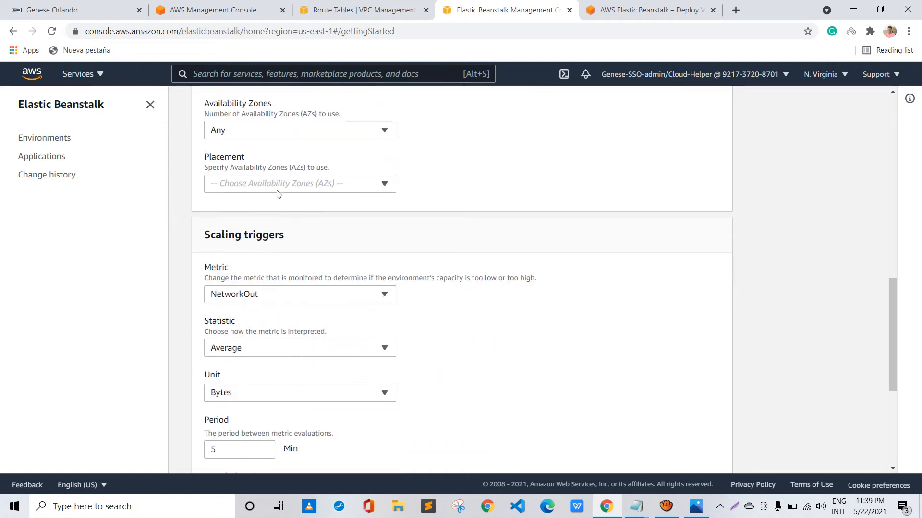
left_click(251, 142)
left_click(251, 142)
Open the list of metrics available for the scaling triggers
scroll(352, 150, "down", 2)
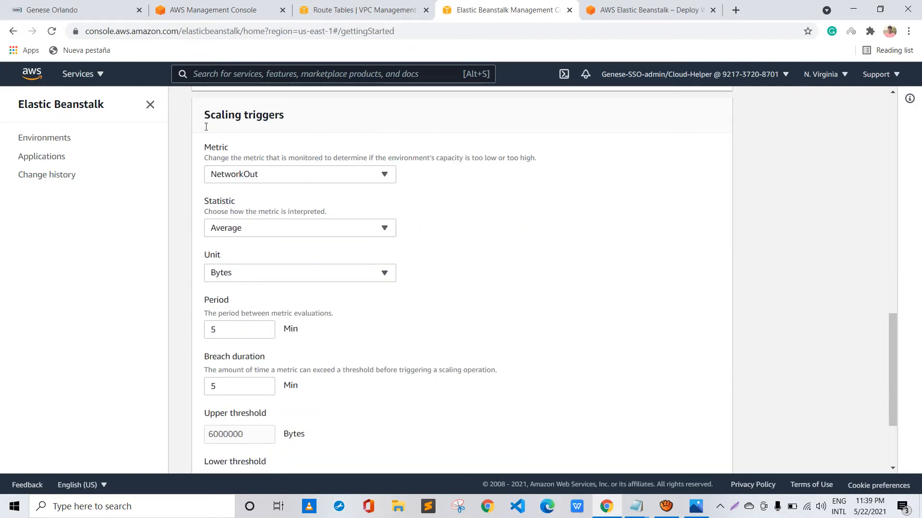
left_click(247, 146)
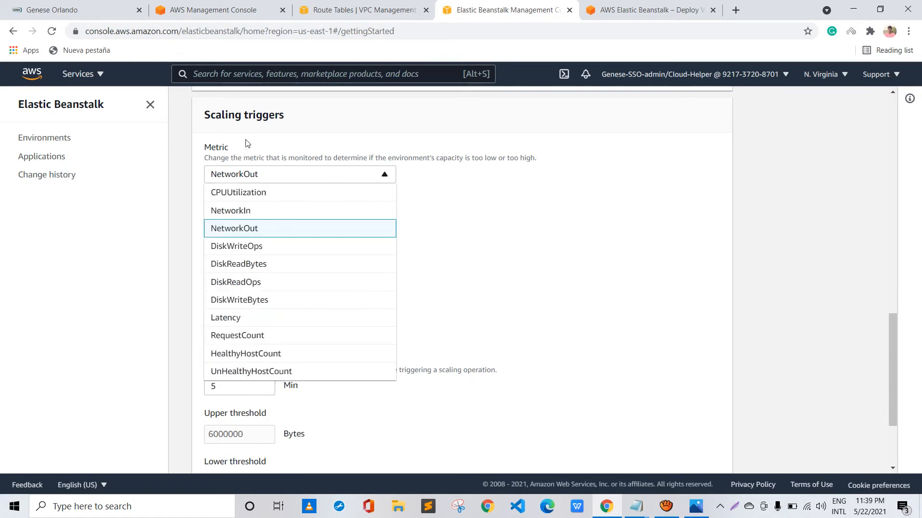
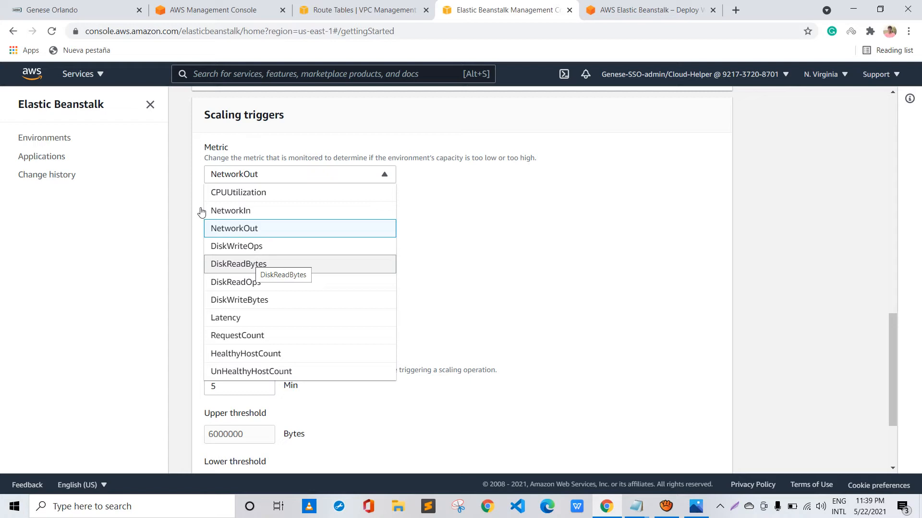
Close the metric list, review the remaining scaling trigger settings and save the capacity configuration
left_click(512, 198)
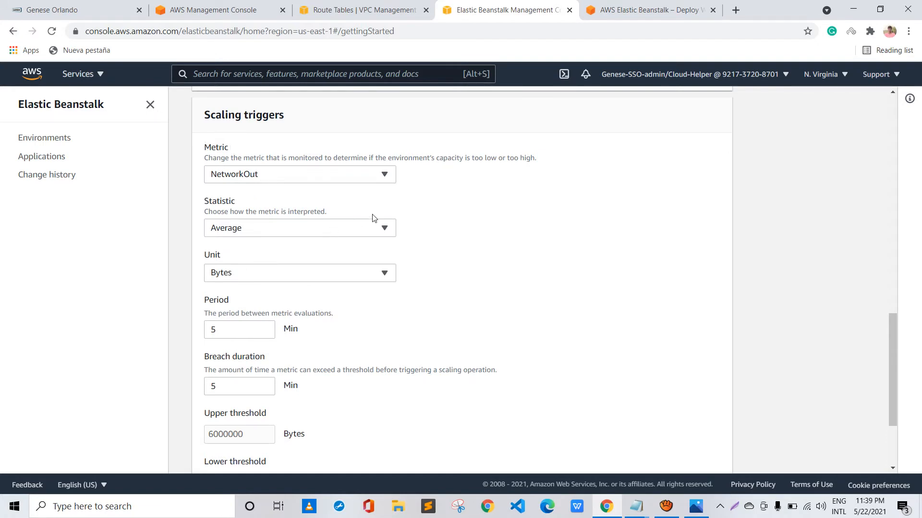
scroll(485, 208, "down", 3)
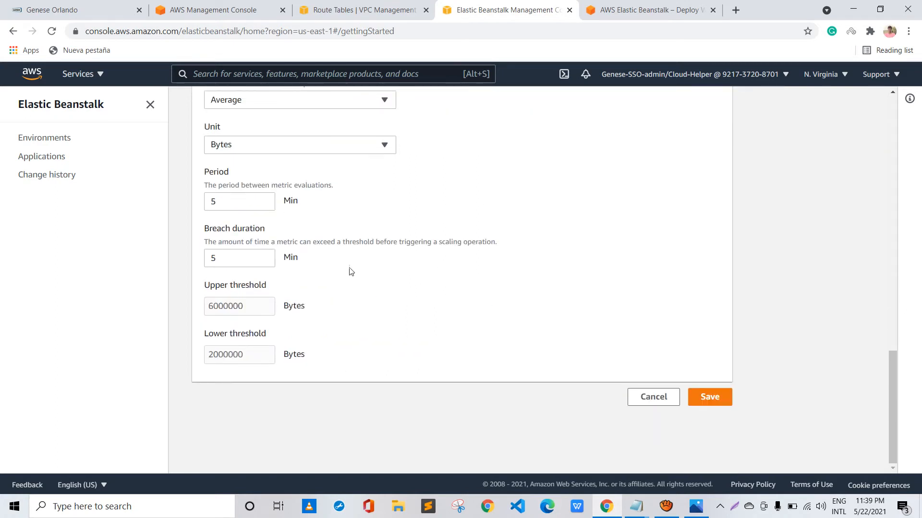
left_click(709, 397)
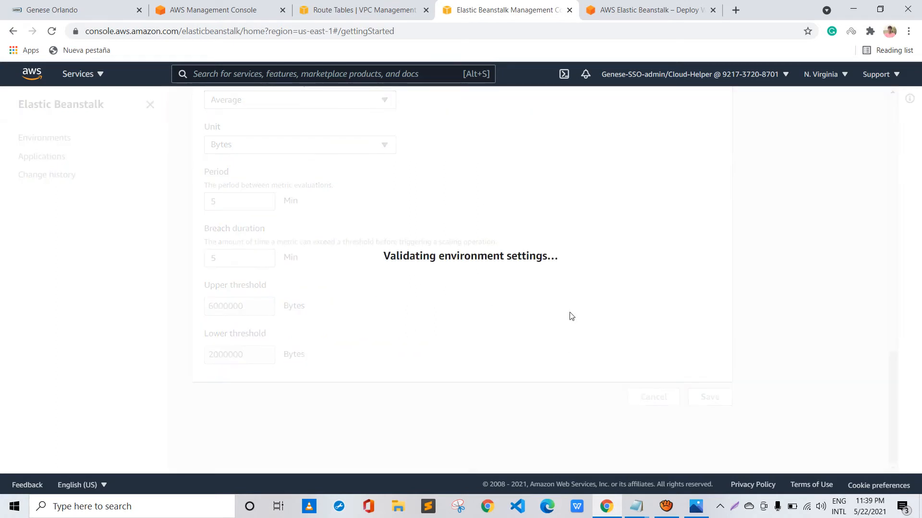
Reopen the capacity settings to recheck the environment type, instance limits, instance type and scaling triggers, leaving without changes
scroll(571, 313, "up", 2)
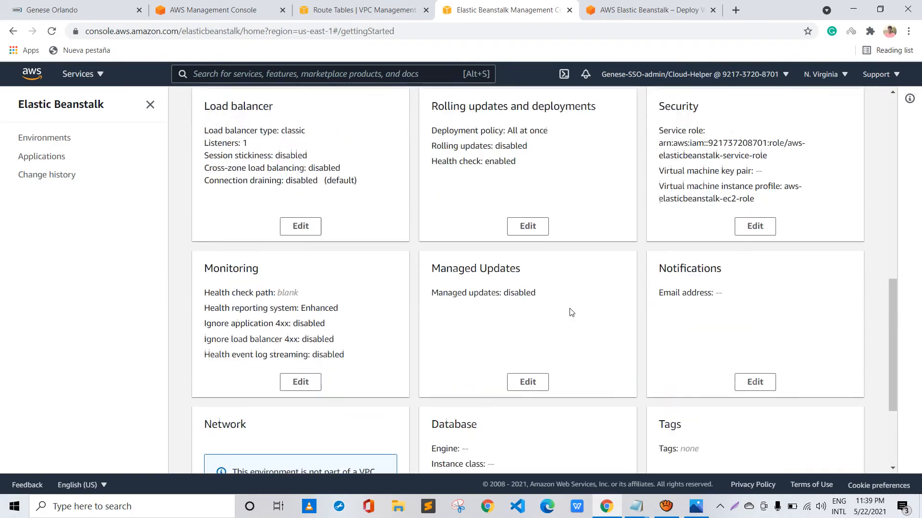
scroll(572, 313, "up", 6)
scroll(485, 252, "down", 2)
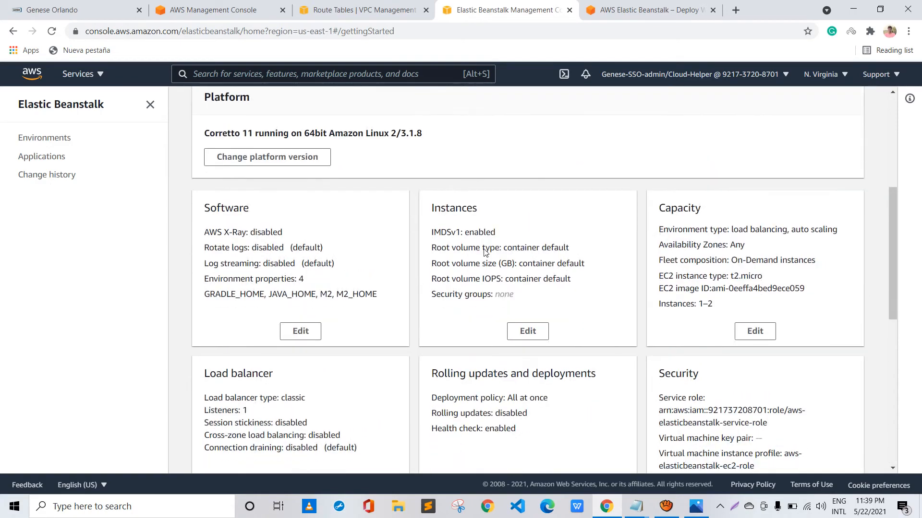
left_click(755, 331)
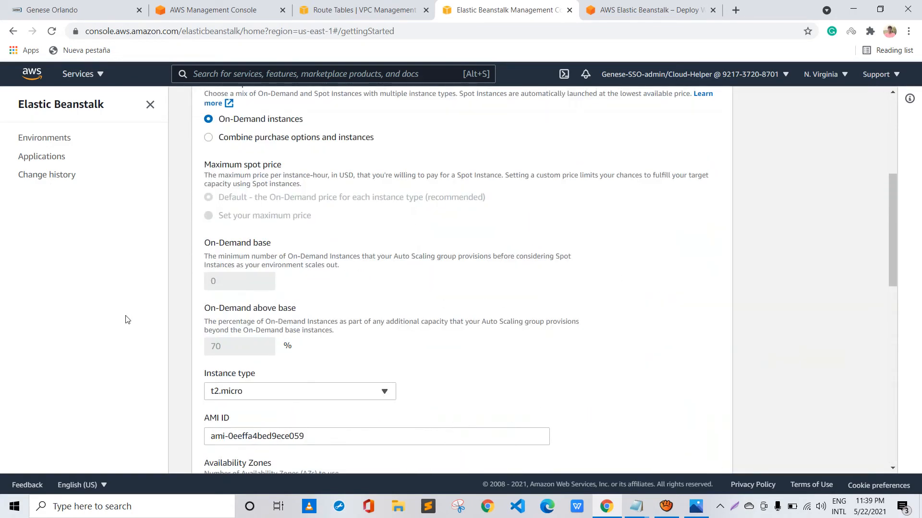
scroll(284, 292, "up", 5)
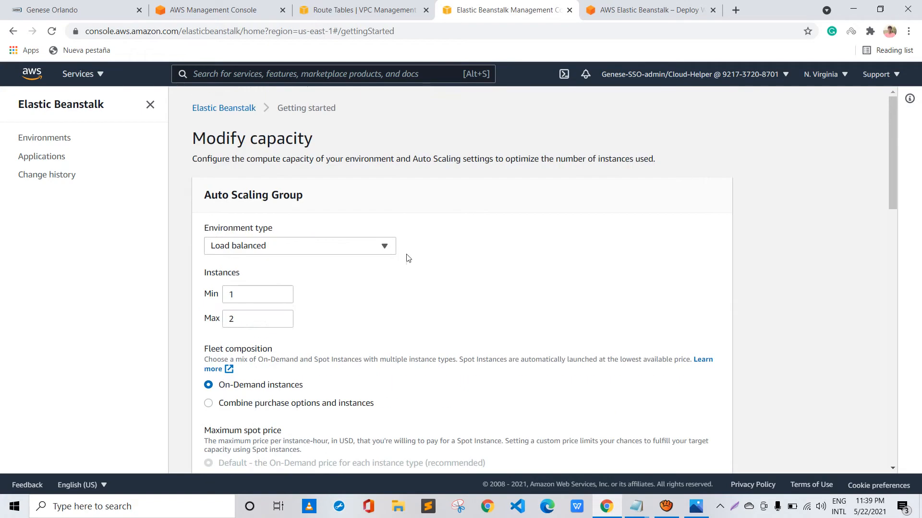
left_click(375, 241)
left_click(288, 199)
scroll(294, 278, "down", 1)
scroll(294, 278, "down", 7)
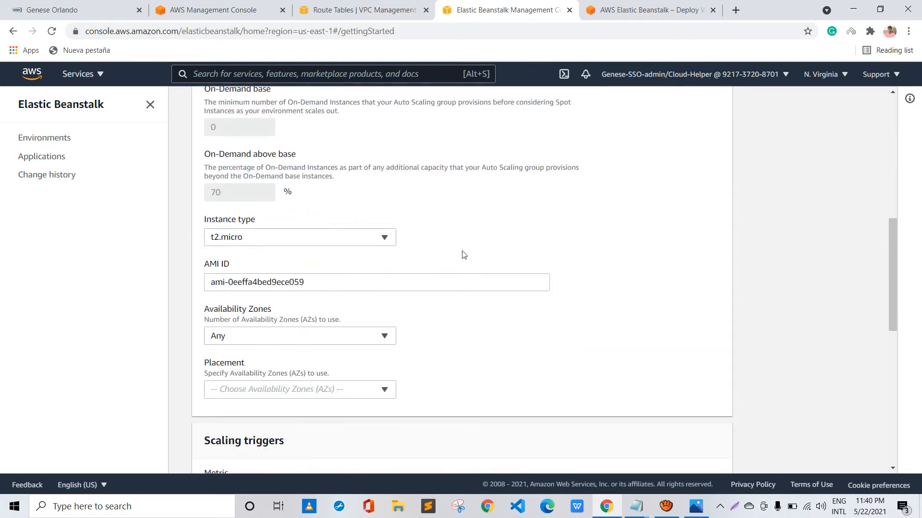
scroll(598, 251, "down", 8)
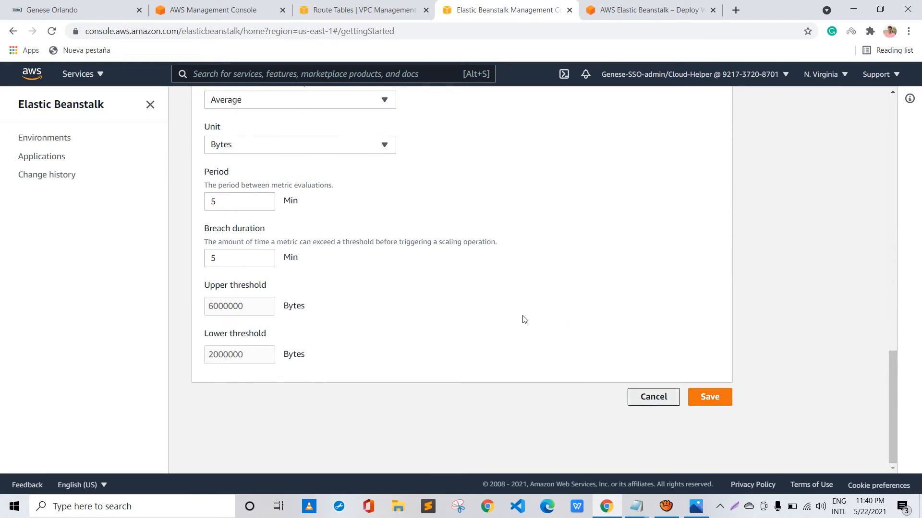
Open the environment's network settings for editing and choose the test-EB VPC (10.0.0.0/16)
scroll(361, 271, "up", 1)
scroll(361, 271, "up", 1)
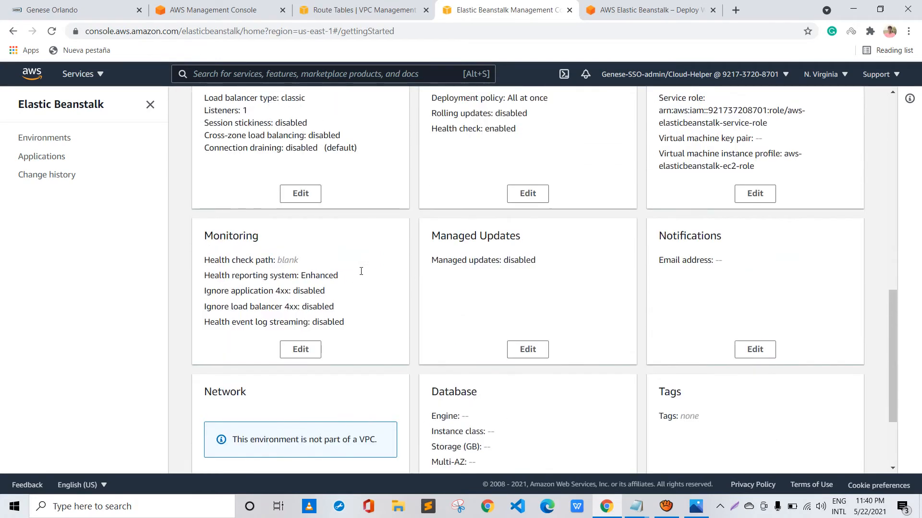
scroll(361, 270, "down", 1)
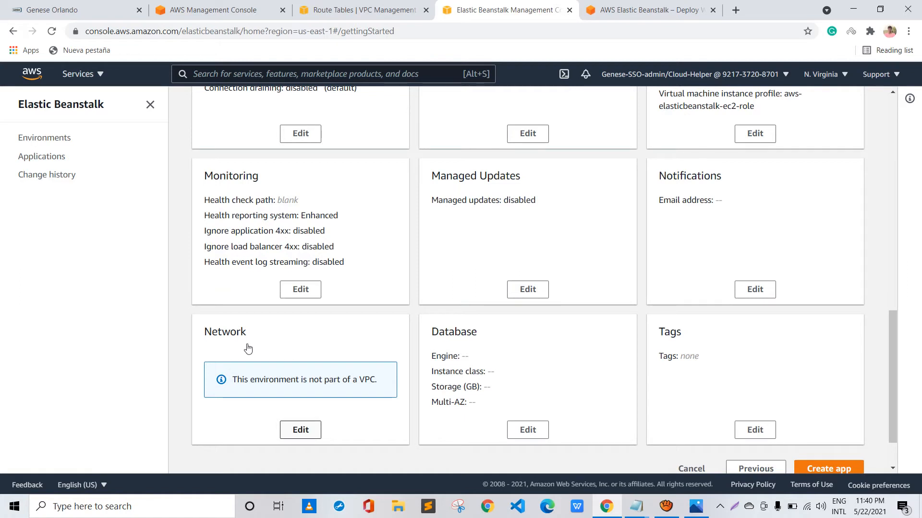
key("Return")
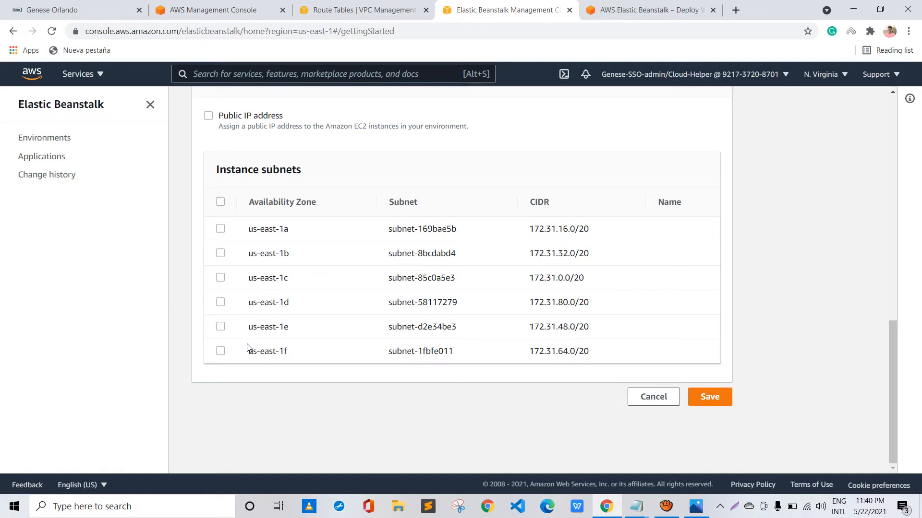
scroll(273, 327, "up", 10)
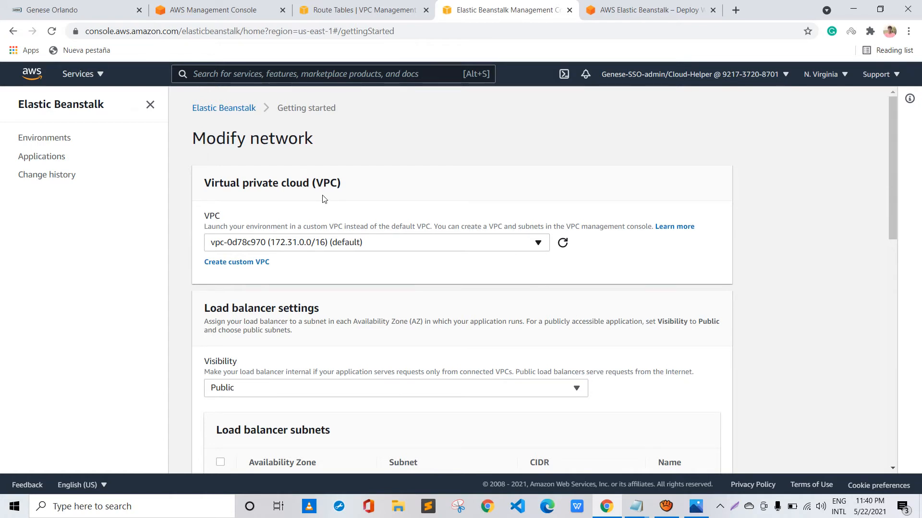
left_click(404, 244)
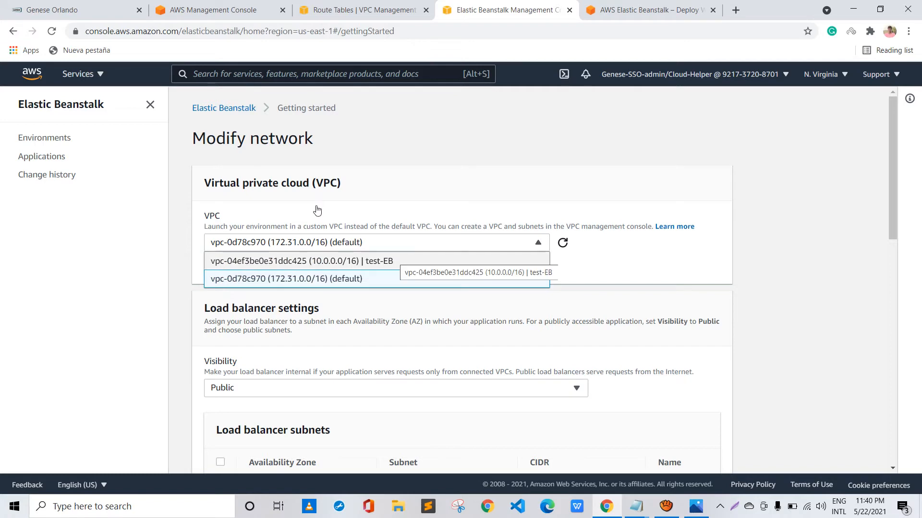
left_click(403, 261)
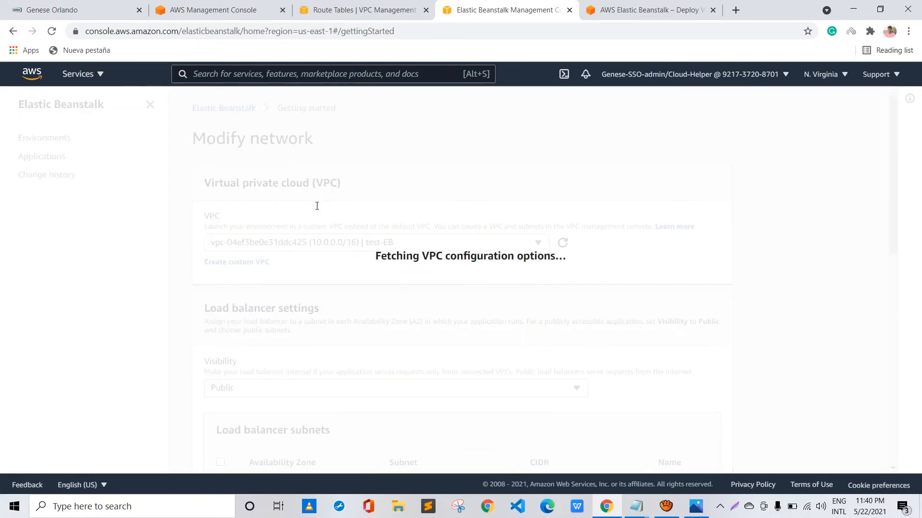
Examine the load balancer settings, instance settings and subnets available to each in the test-EB VPC
scroll(403, 261, "down", 3)
scroll(316, 210, "down", 1)
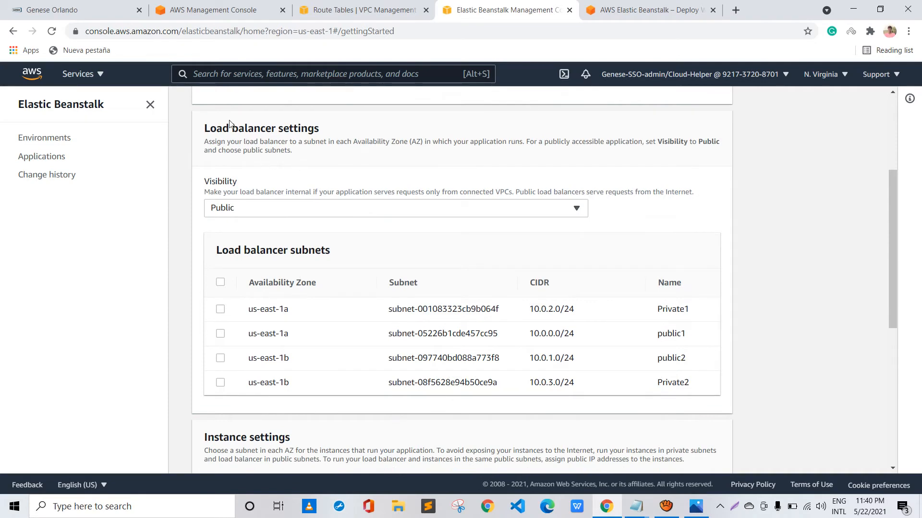
scroll(229, 120, "down", 4)
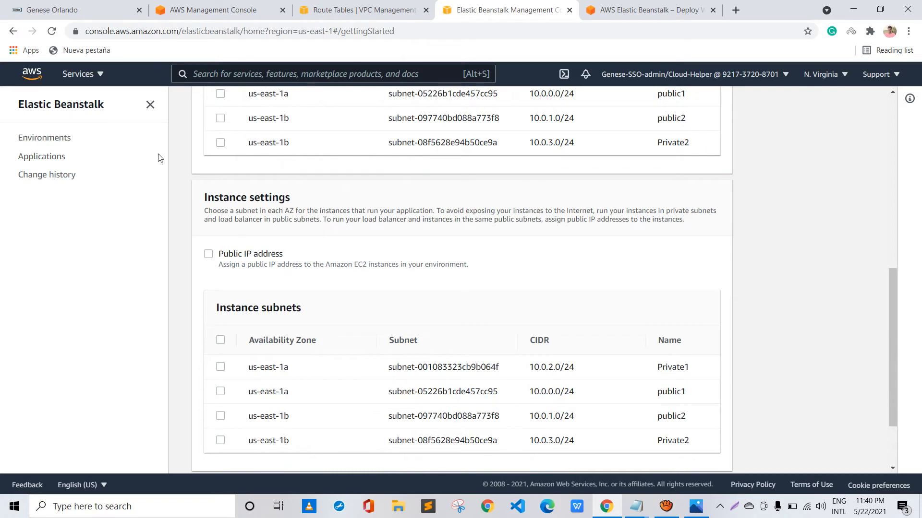
left_click_drag(159, 157, 262, 176)
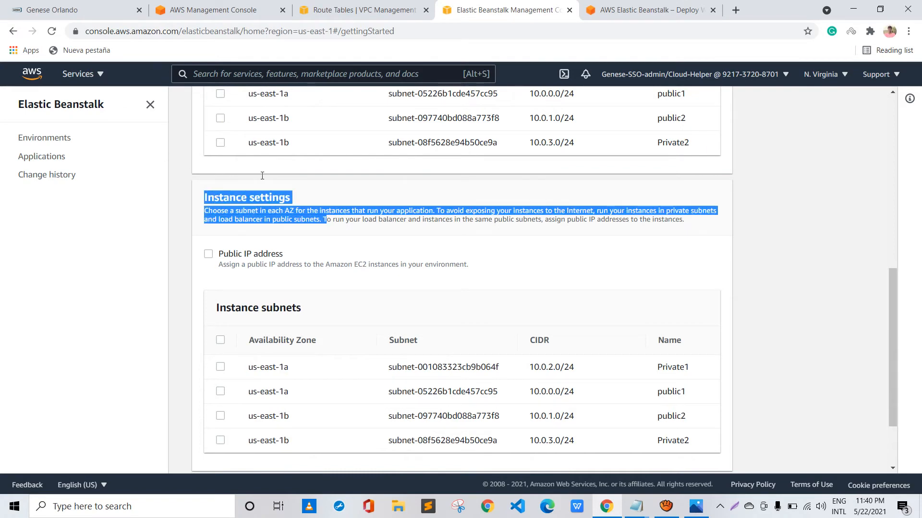
left_click(237, 194)
scroll(237, 194, "up", 6)
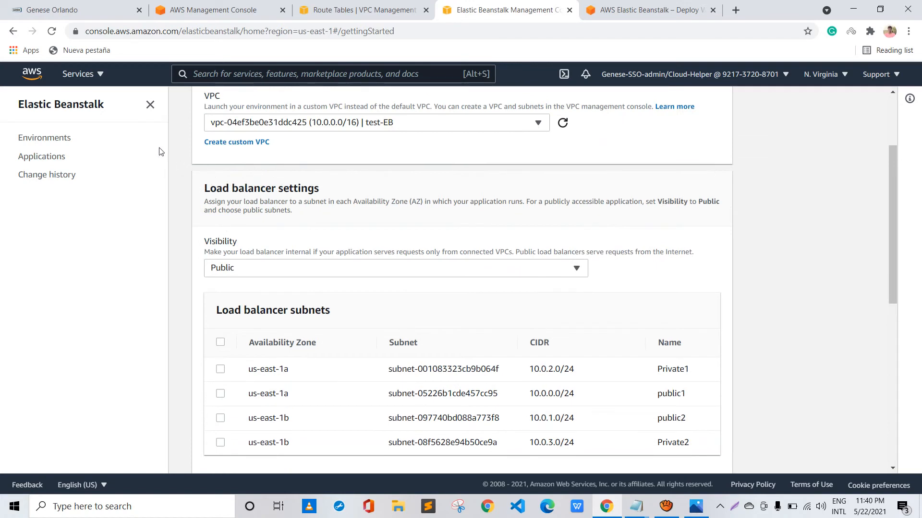
left_click_drag(163, 151, 254, 155)
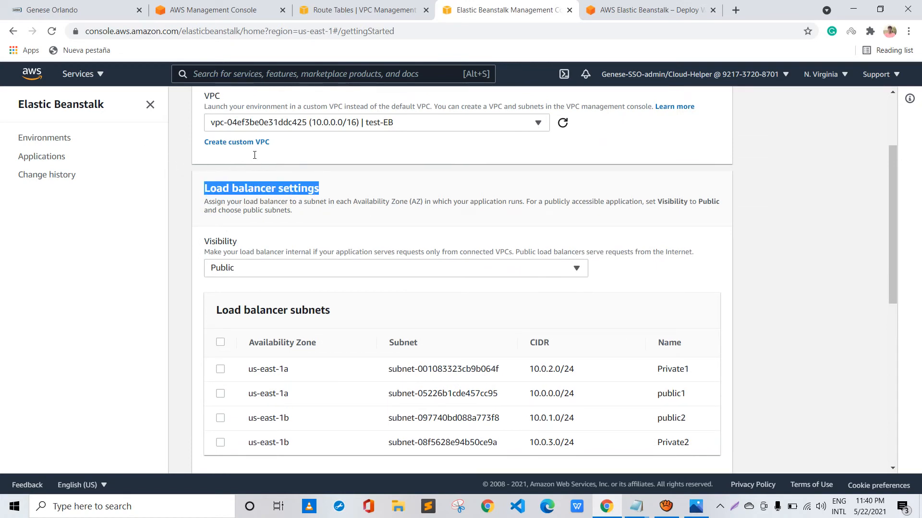
scroll(260, 161, "down", 4)
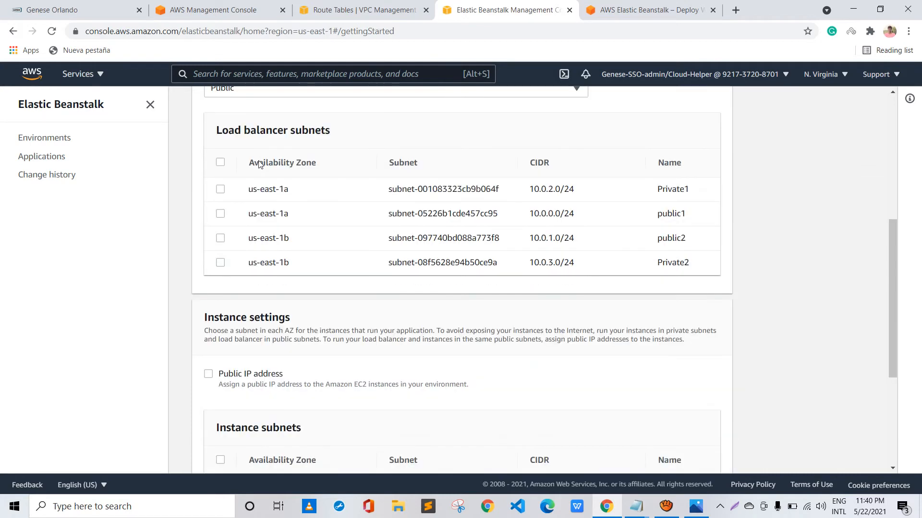
scroll(259, 163, "up", 3)
scroll(222, 144, "up", 3)
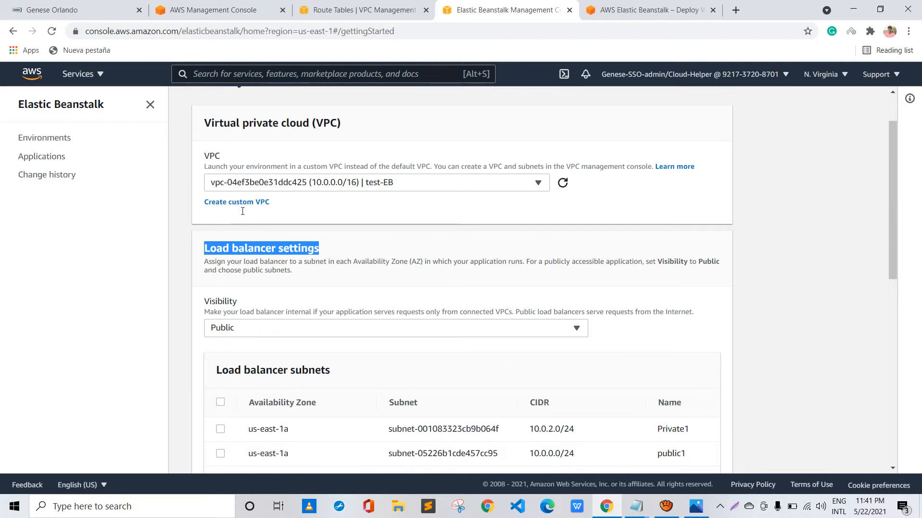
scroll(242, 211, "down", 1)
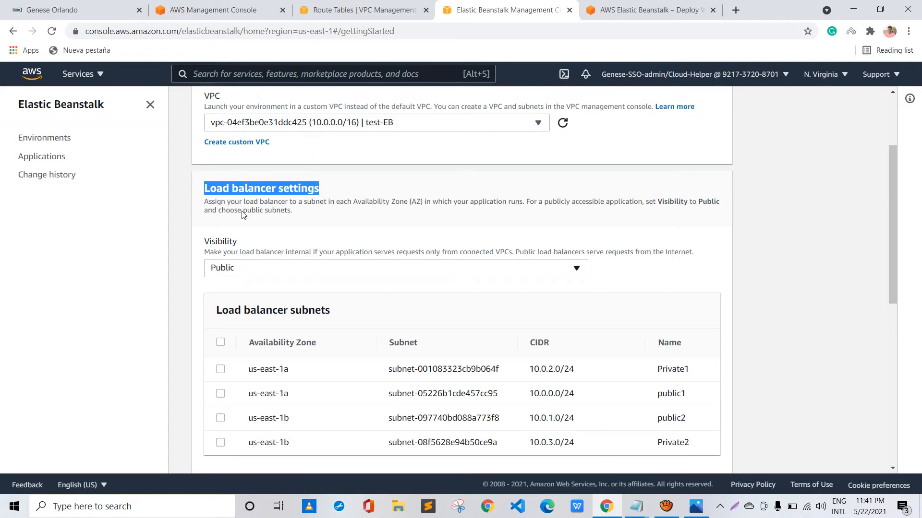
scroll(242, 215, "down", 3)
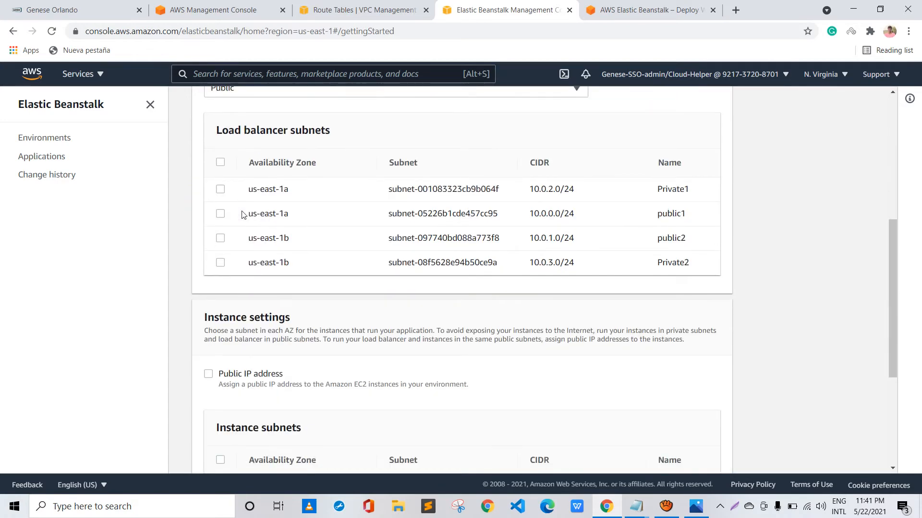
scroll(242, 214, "up", 2)
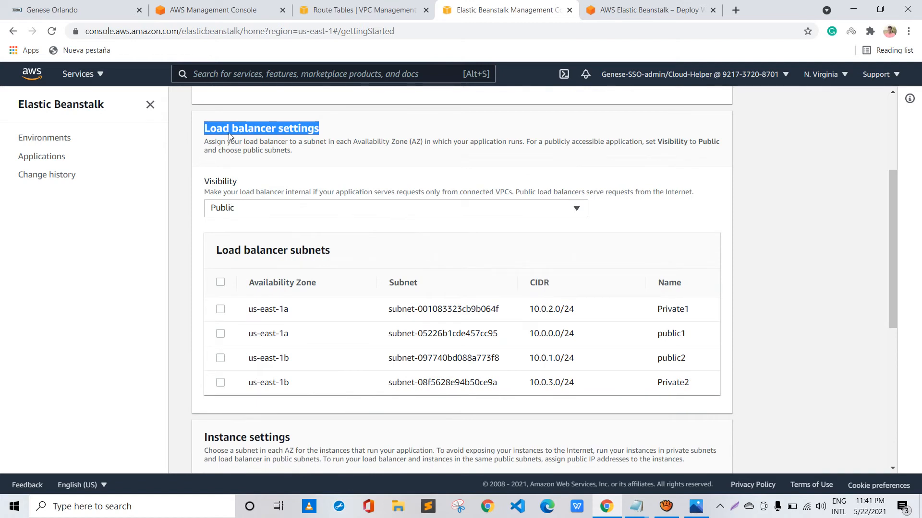
Check the load balancer's visibility options and select public1 and public2 as the load balancer subnets
left_click(228, 132)
left_click(242, 208)
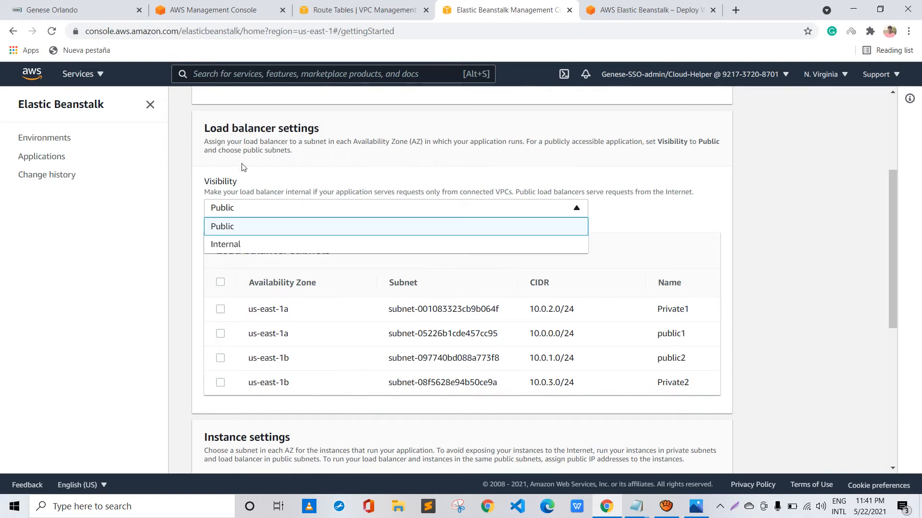
left_click(197, 186)
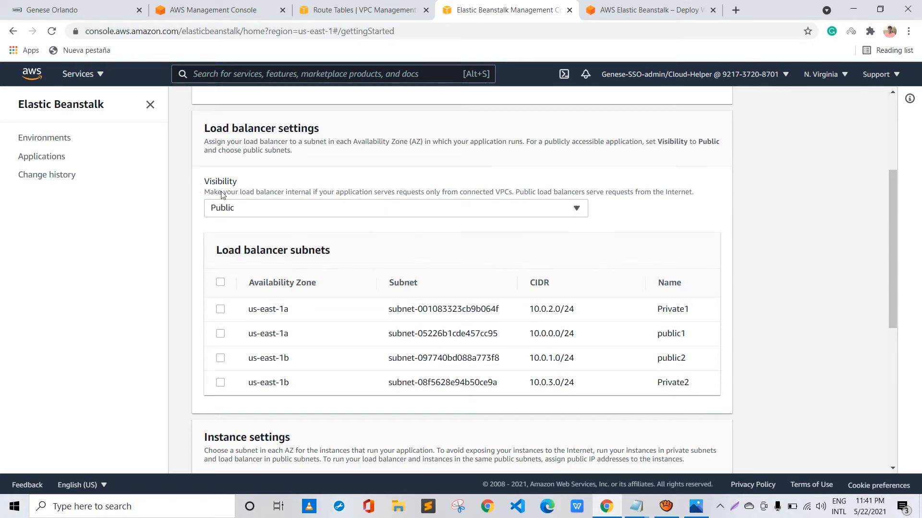
scroll(221, 194, "down", 1)
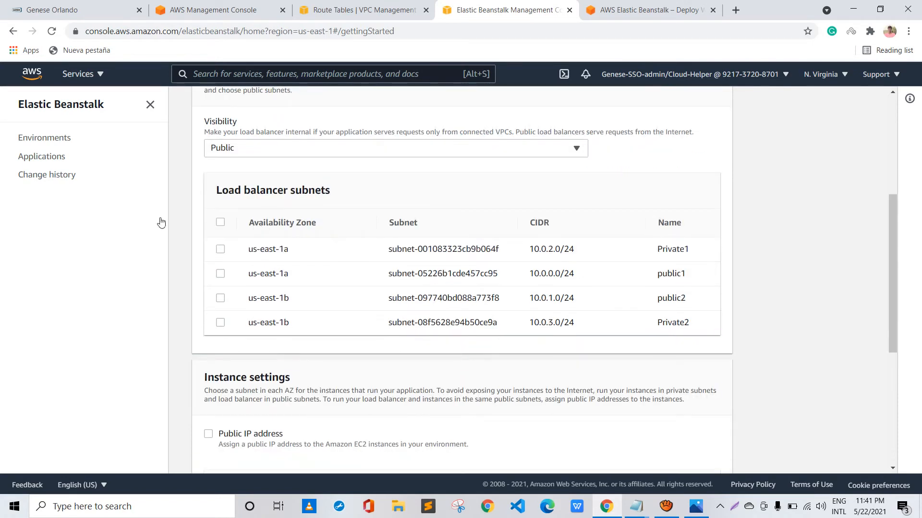
left_click(221, 274)
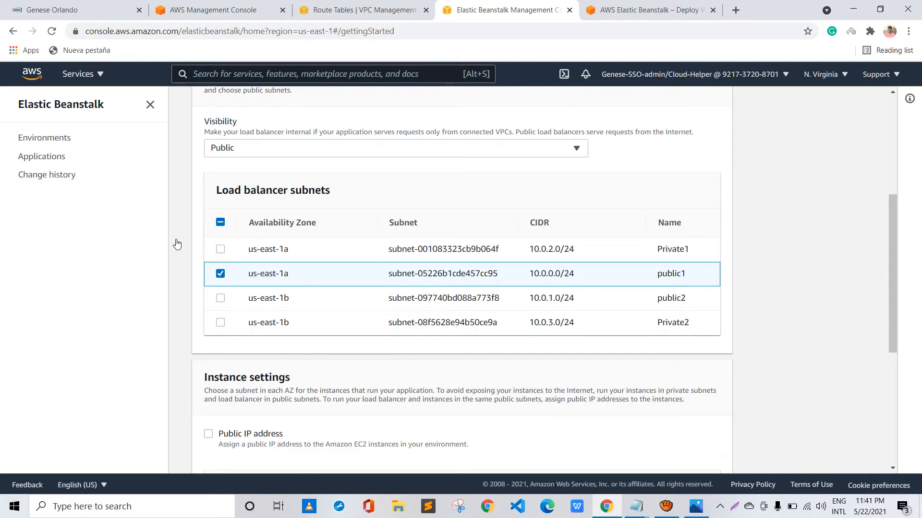
left_click(220, 298)
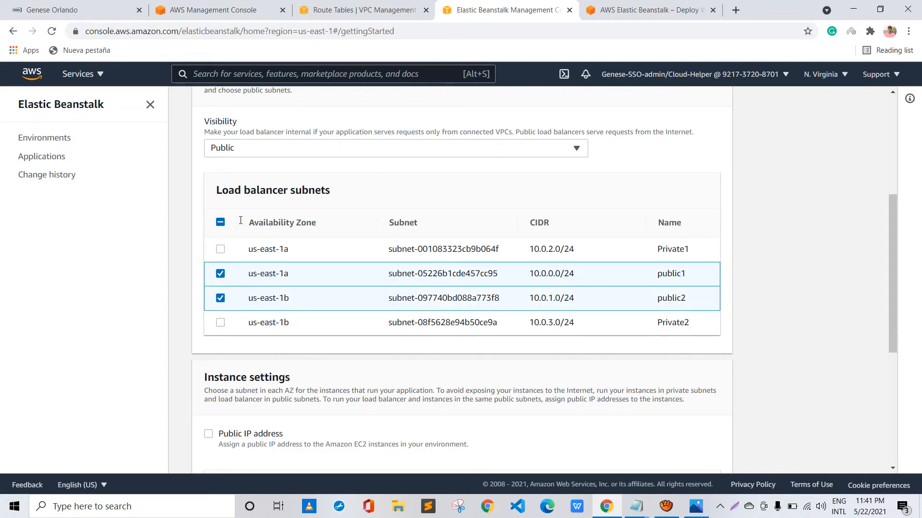
Select Private2 and Private1 as the instance subnets, and recheck the load balancer's subnet selection
scroll(249, 238, "down", 3)
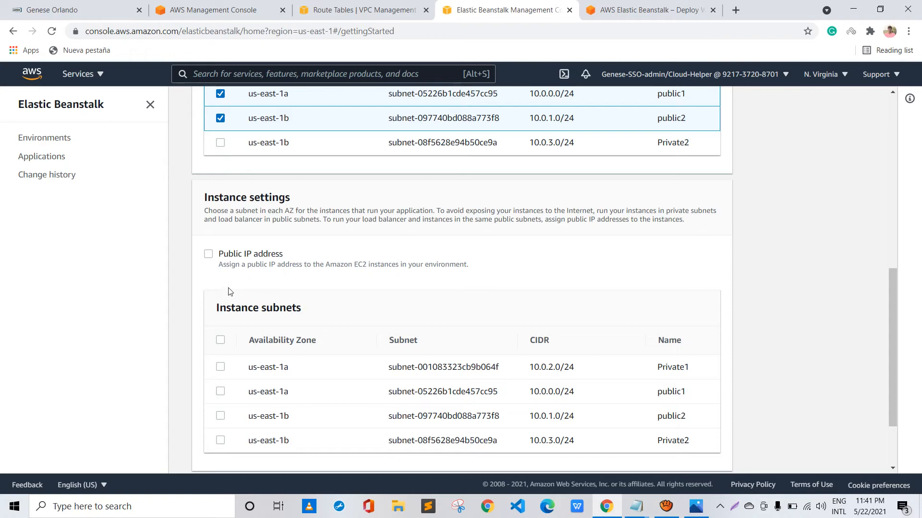
scroll(158, 321, "down", 1)
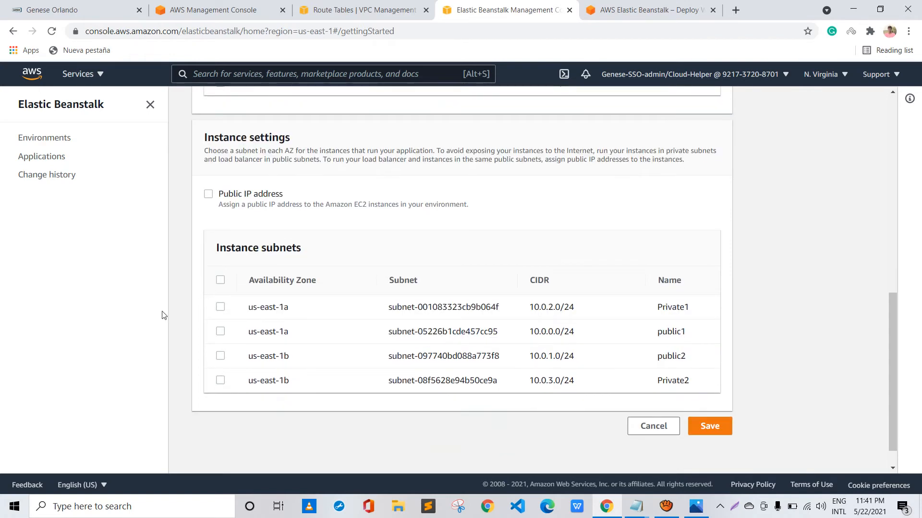
left_click(221, 380)
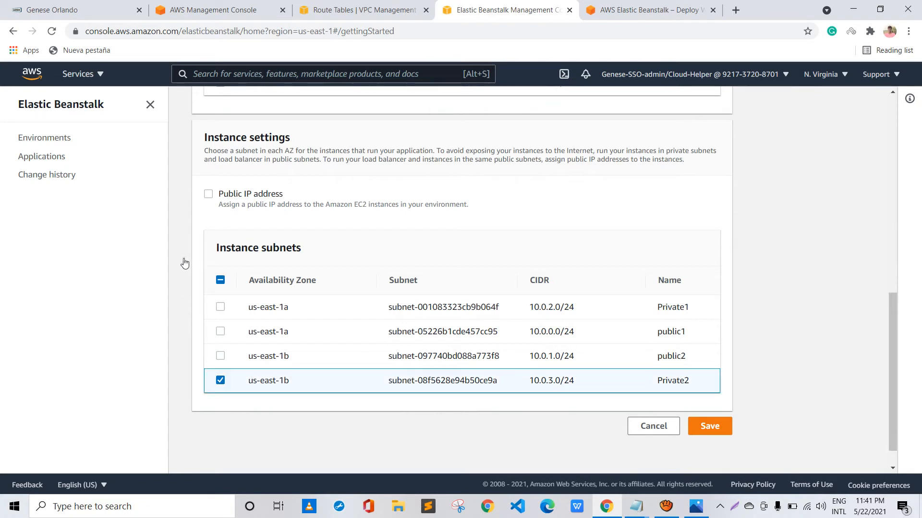
left_click(221, 306)
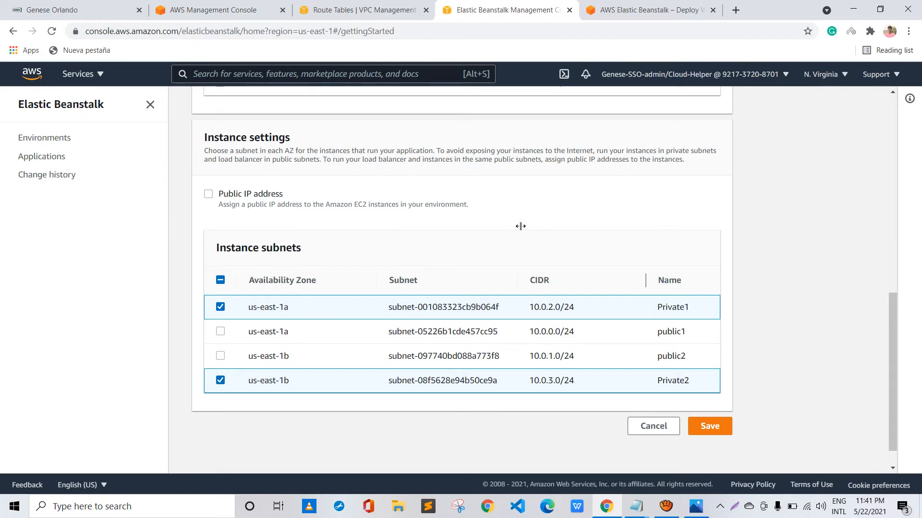
scroll(520, 226, "up", 5)
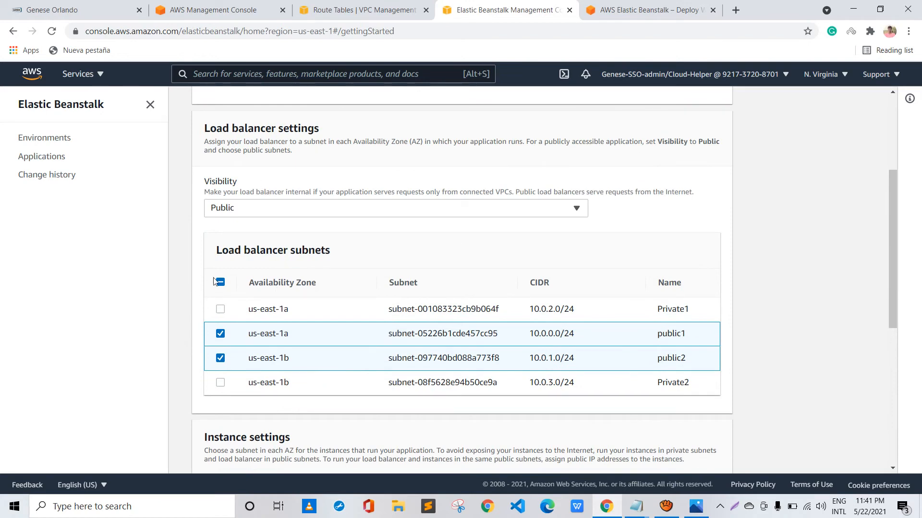
Recheck the load balancer and instance subnet selections and save the environment's network settings
scroll(522, 288, "down", 2)
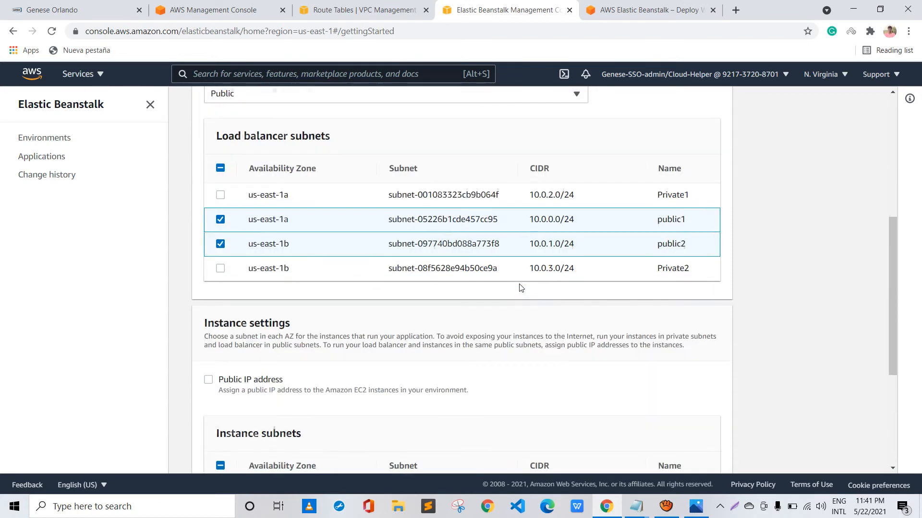
scroll(522, 288, "down", 2)
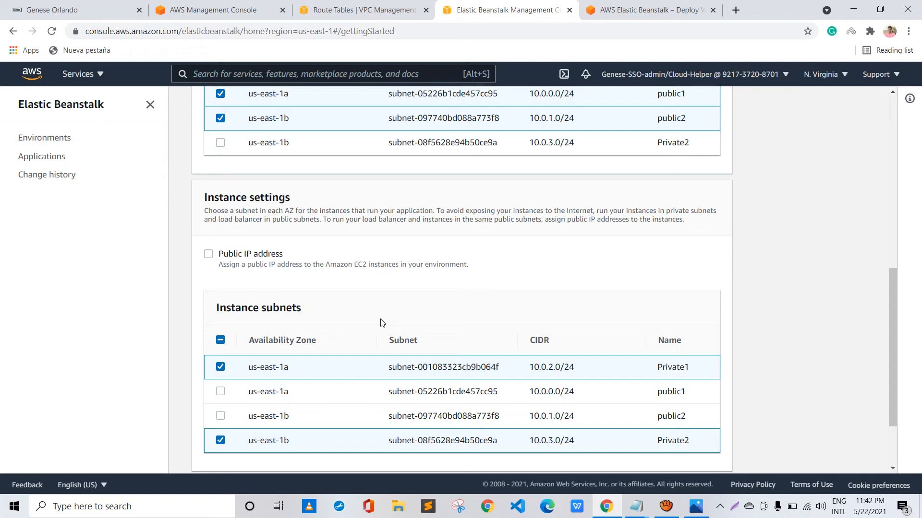
scroll(382, 322, "up", 4)
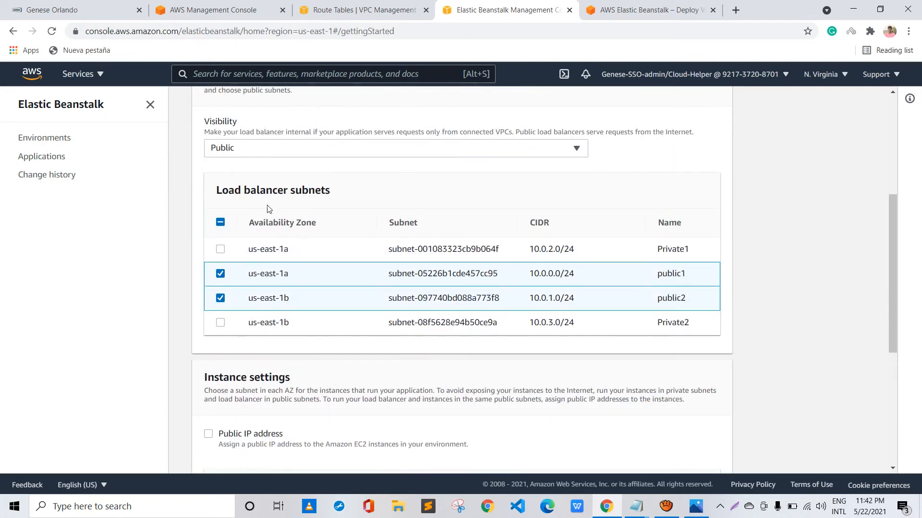
scroll(376, 273, "down", 6)
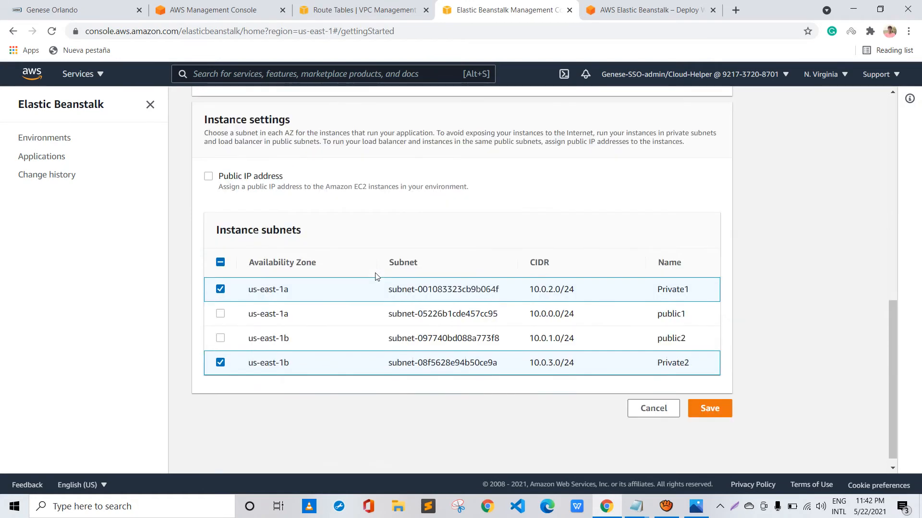
left_click(705, 397)
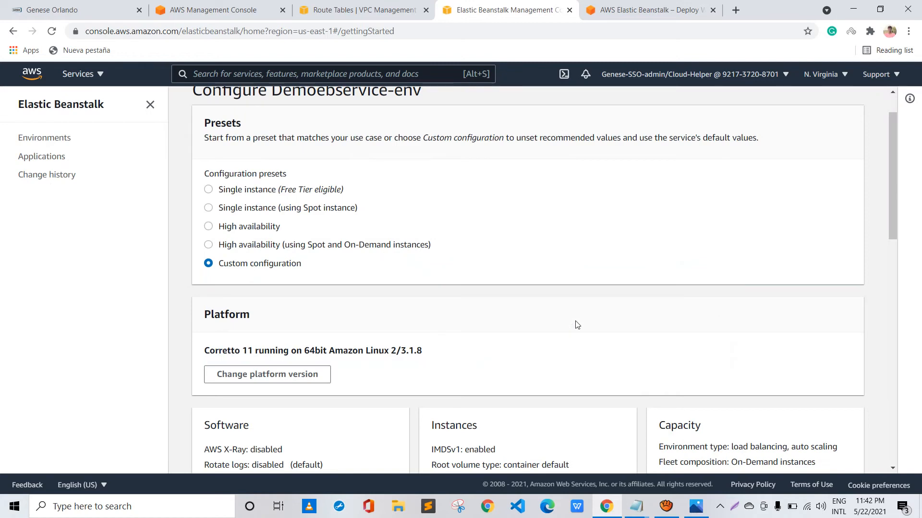
Review the environment's configuration summary, from platform, software and capacity through load balancer, monitoring and network
scroll(465, 241, "down", 3)
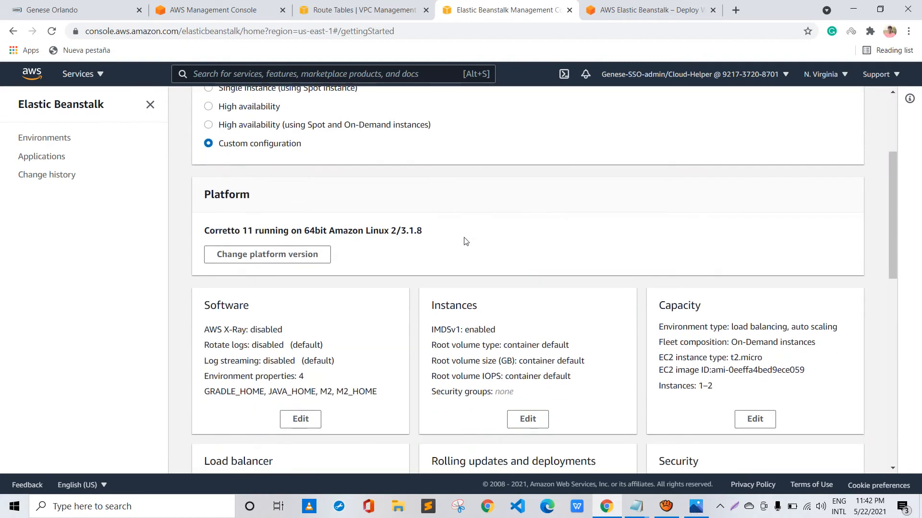
scroll(465, 241, "down", 1)
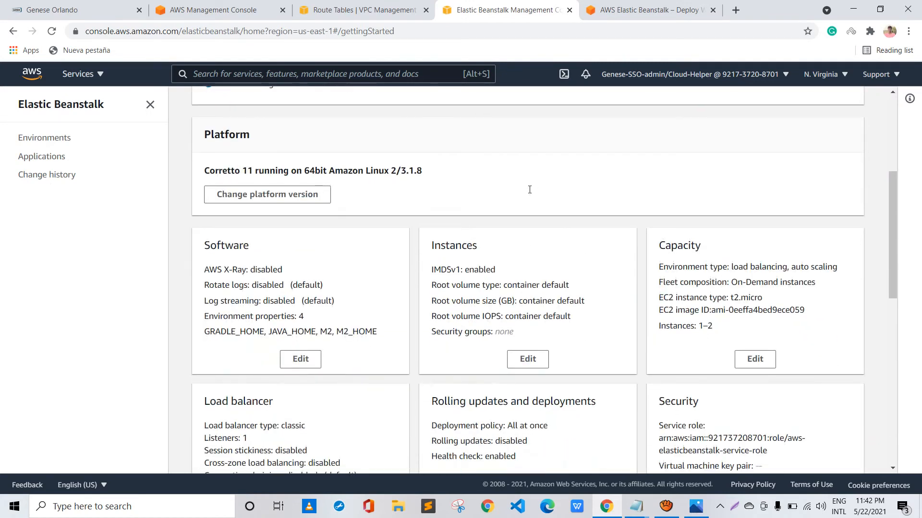
scroll(531, 190, "down", 1)
scroll(257, 312, "down", 8)
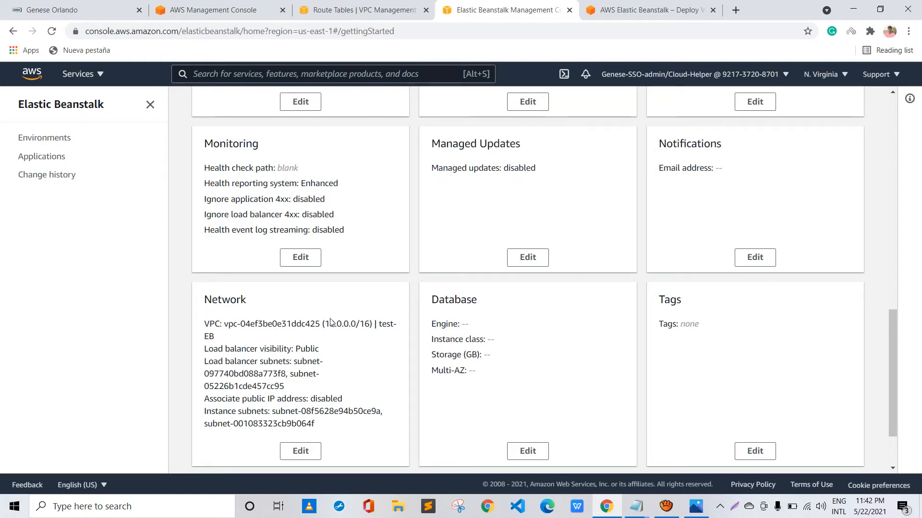
scroll(331, 322, "up", 5)
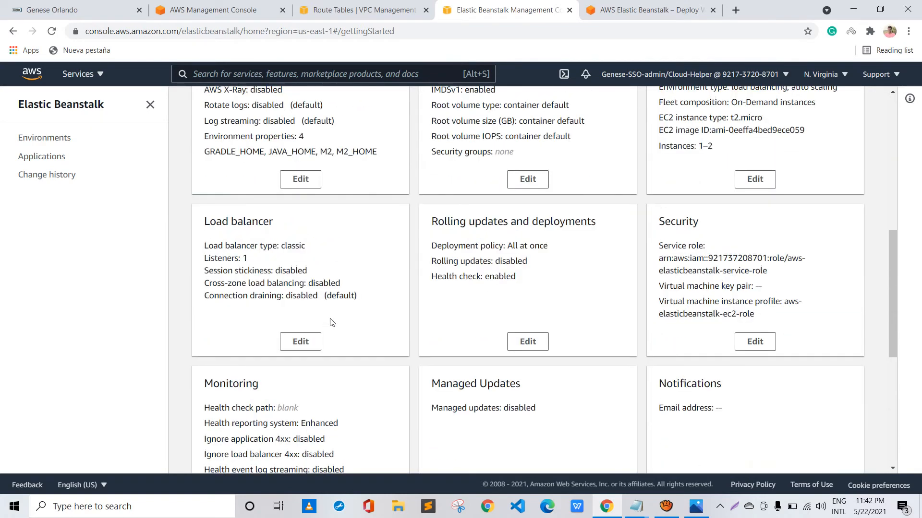
scroll(331, 322, "up", 2)
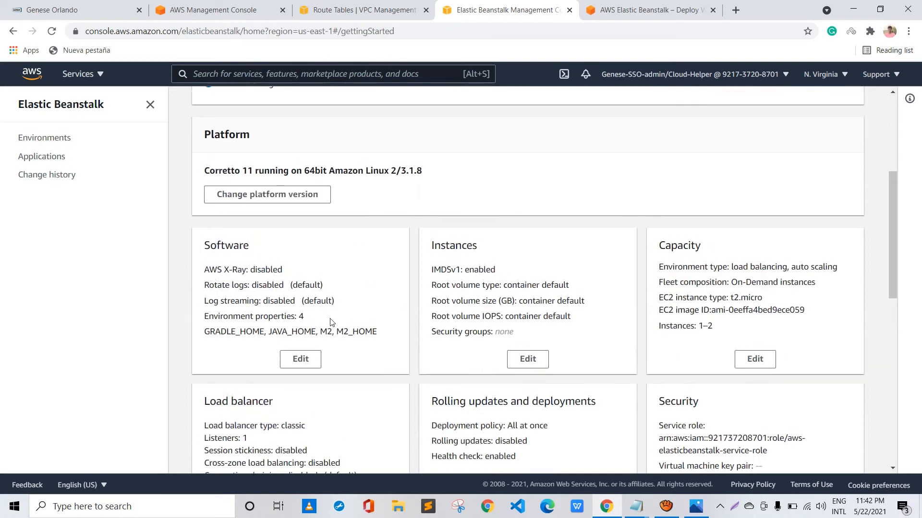
Open the rolling updates and deployments settings, check the available deployment policies, and return to the configuration overview
scroll(331, 322, "down", 3)
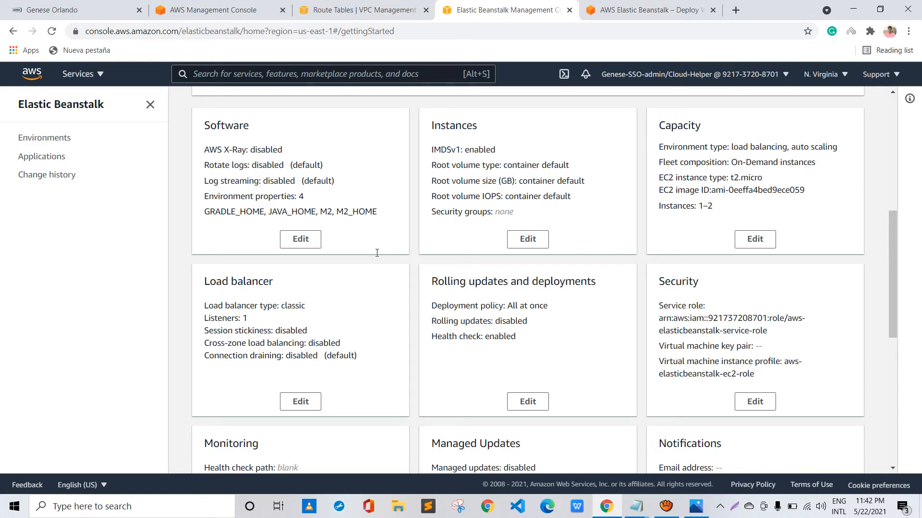
left_click(527, 401)
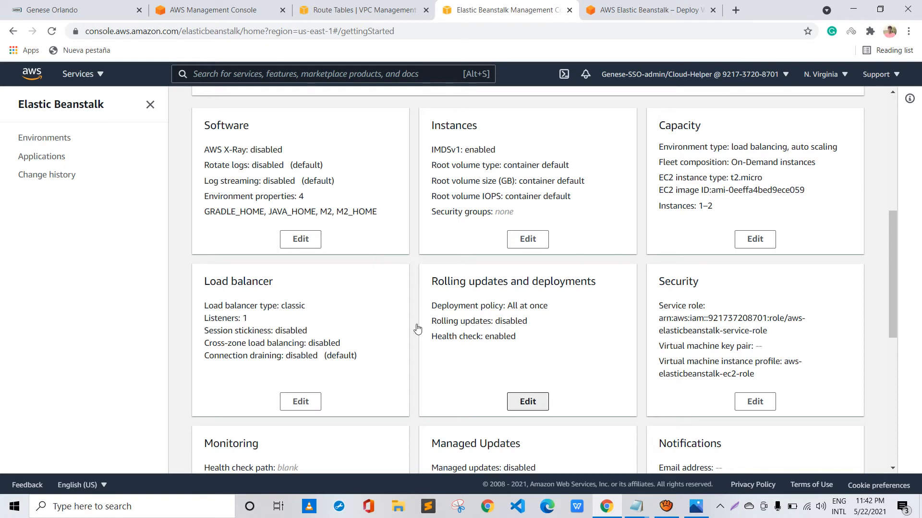
scroll(263, 157, "up", 2)
scroll(263, 157, "up", 5)
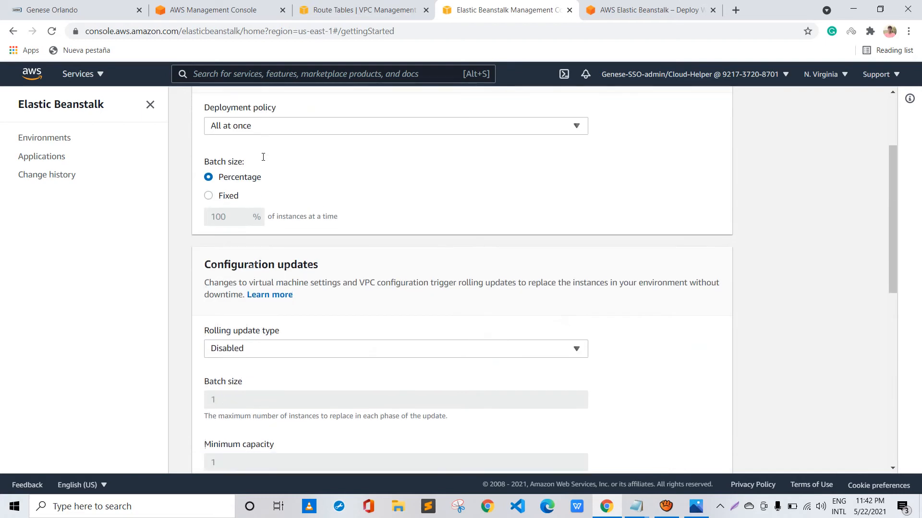
left_click(295, 255)
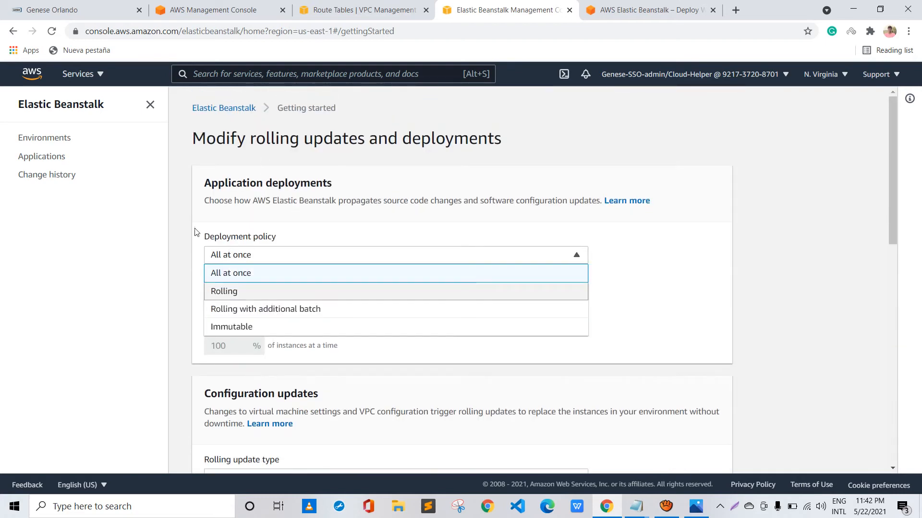
left_click(551, 254)
scroll(520, 243, "down", 3)
scroll(522, 242, "down", 8)
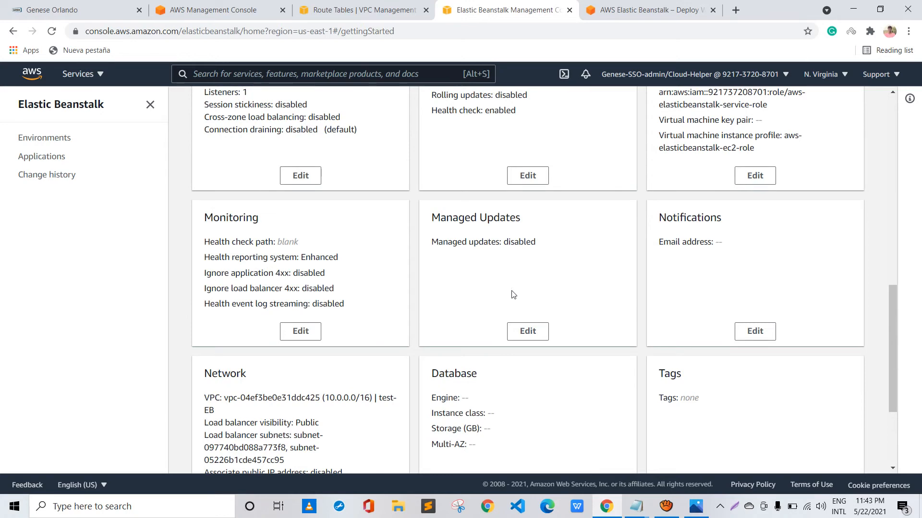
Review the remaining configuration once more and create the application with its Demoebservice-env environment
scroll(513, 294, "down", 1)
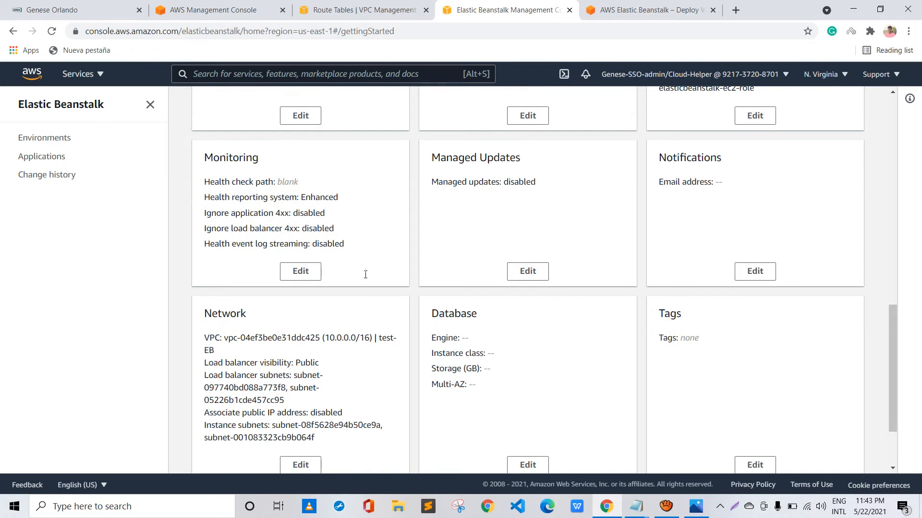
scroll(367, 279, "down", 1)
scroll(402, 269, "up", 2)
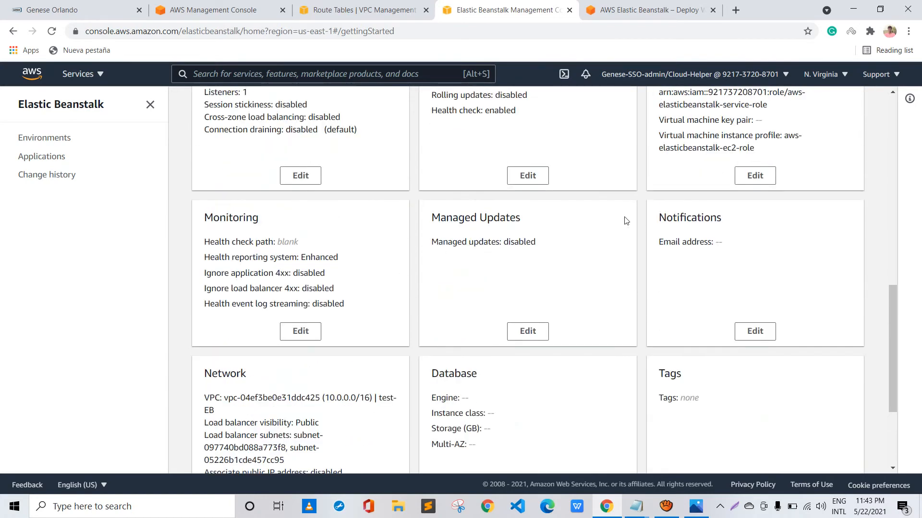
scroll(588, 208, "down", 2)
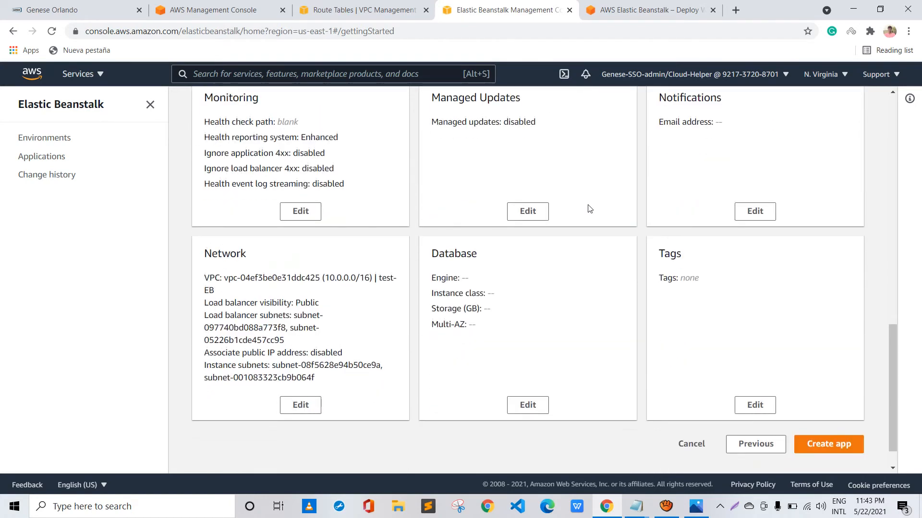
scroll(587, 208, "up", 2)
scroll(553, 214, "up", 3)
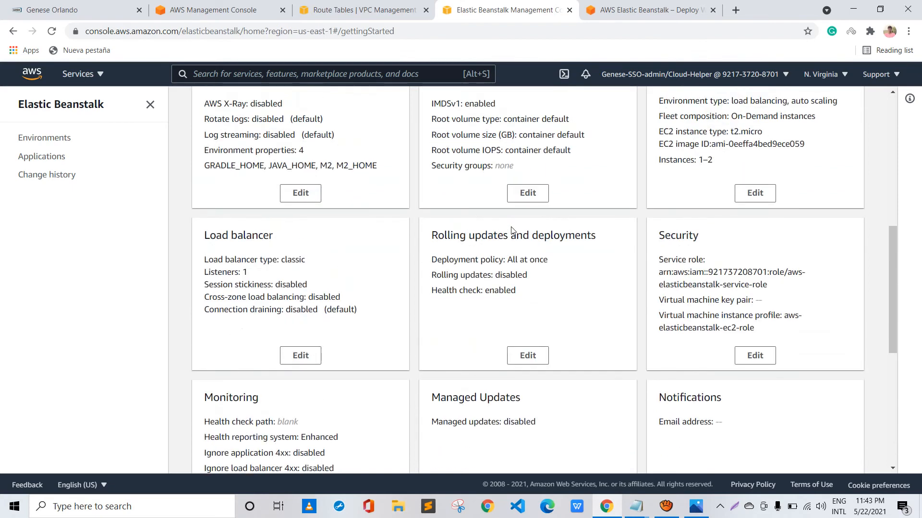
scroll(511, 230, "up", 2)
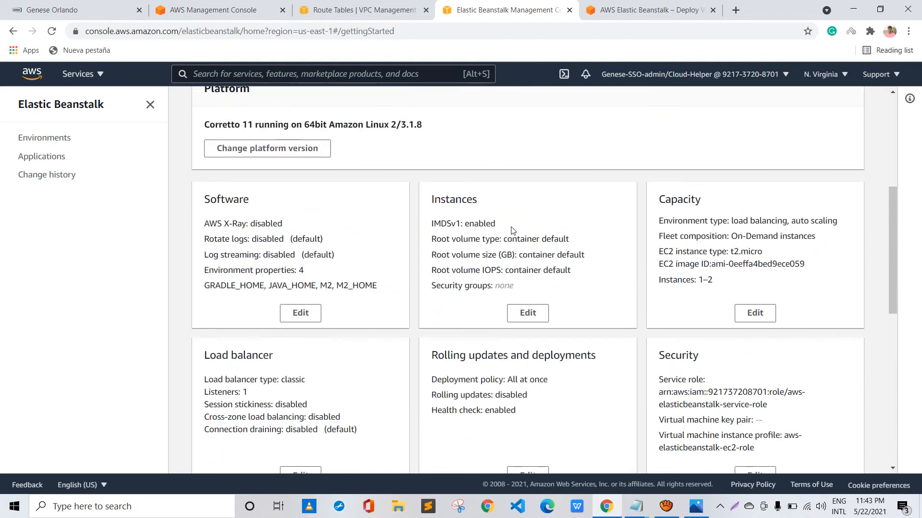
scroll(512, 229, "down", 7)
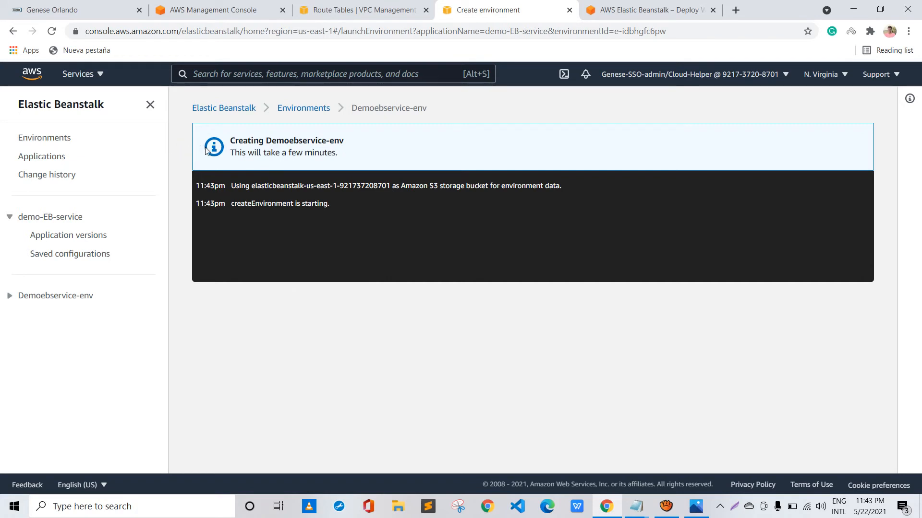
Examine the creation progress log of Demoebservice-env, including its environment start entry
left_click_drag(326, 151, 408, 154)
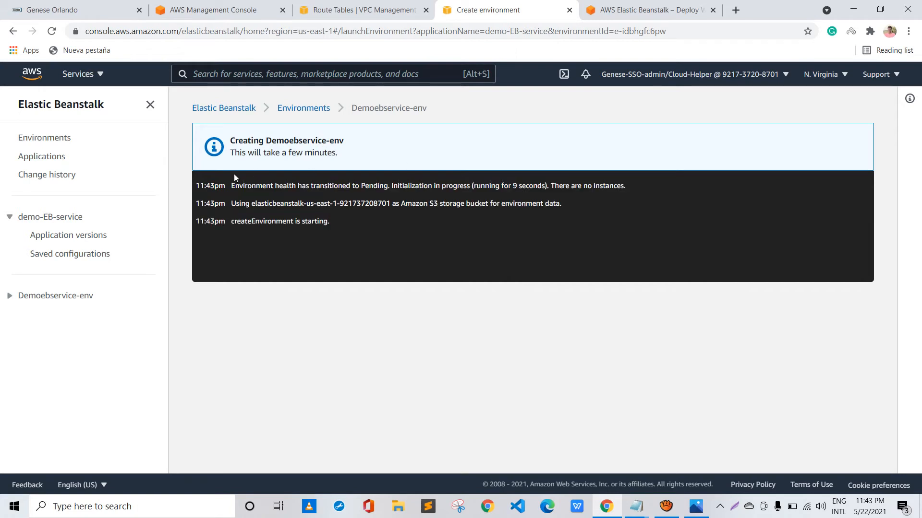
left_click_drag(232, 221, 330, 221)
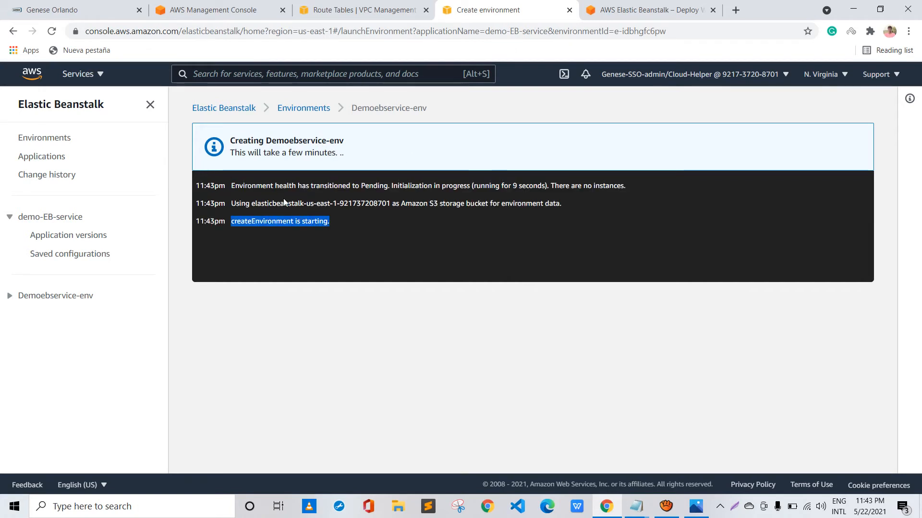
left_click(284, 200)
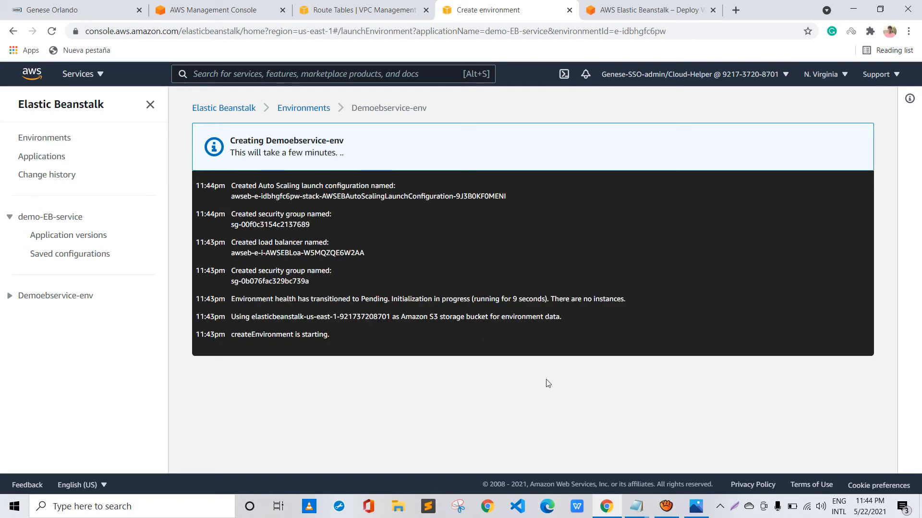
left_click(666, 506)
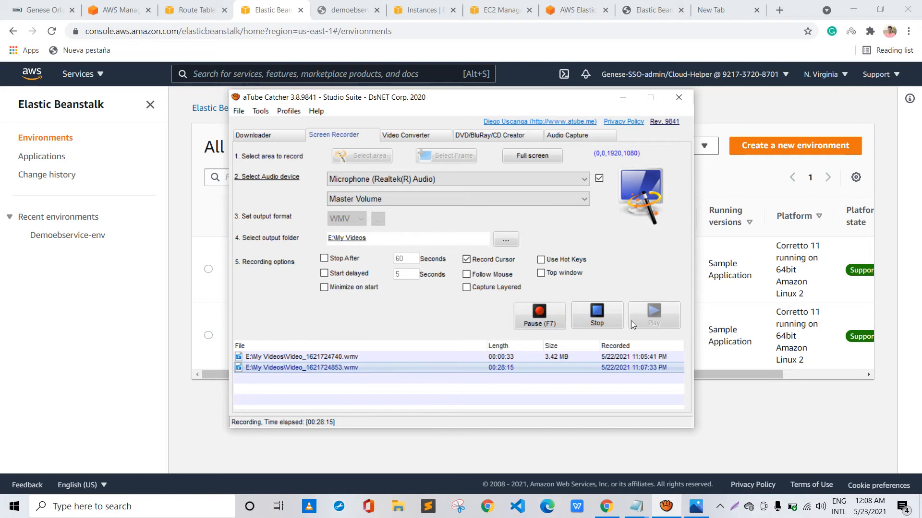
key("alt+Tab")
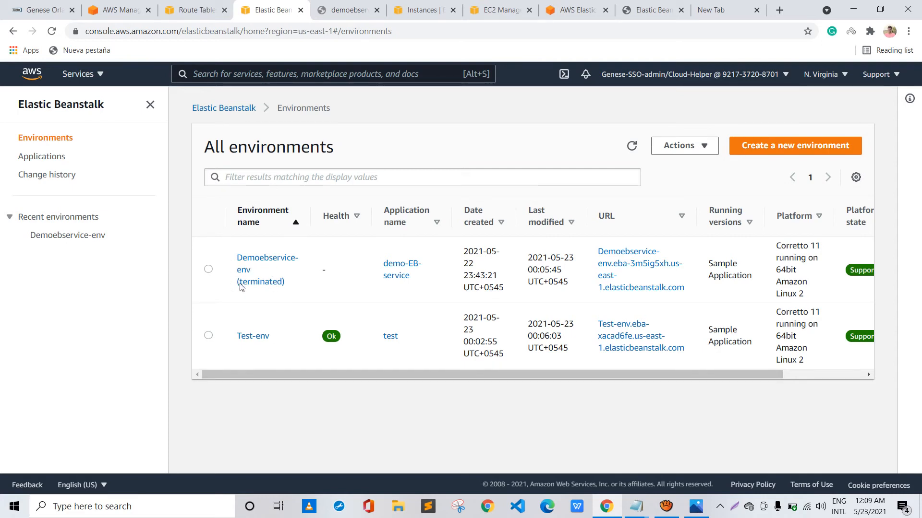
Open the Test-env environment's dashboard from the environments list and display its events
left_click(253, 336)
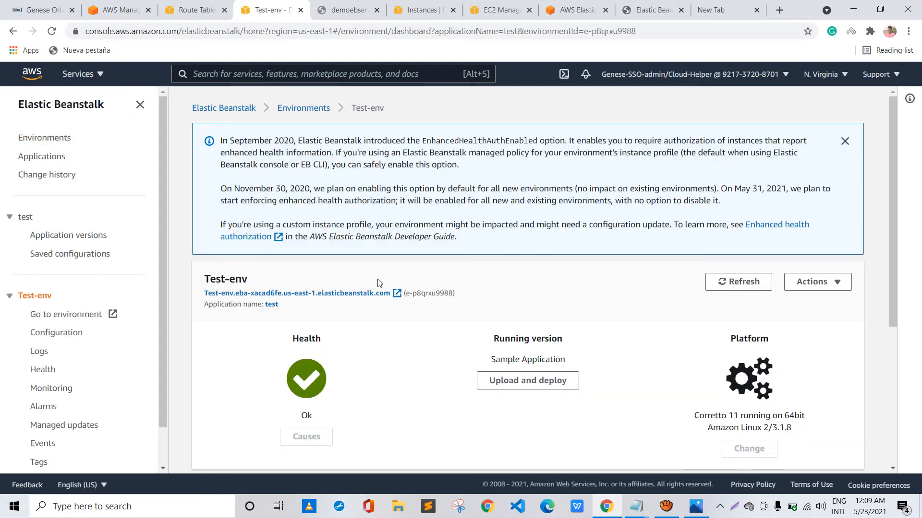
scroll(322, 299, "down", 3)
scroll(321, 299, "down", 1)
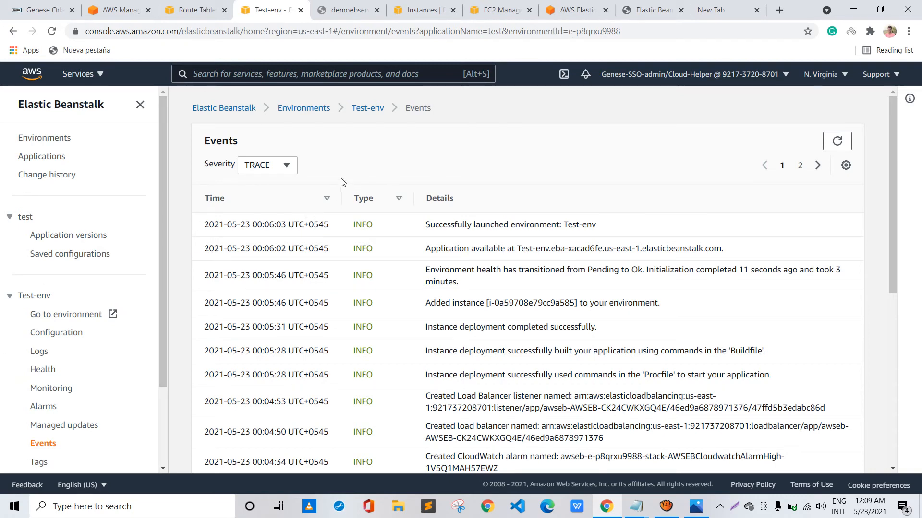
Examine Test-env's launch events, covering application availability, added instance, load balancer, CloudWatch alarms and Auto Scaling policies
left_click_drag(425, 224, 478, 178)
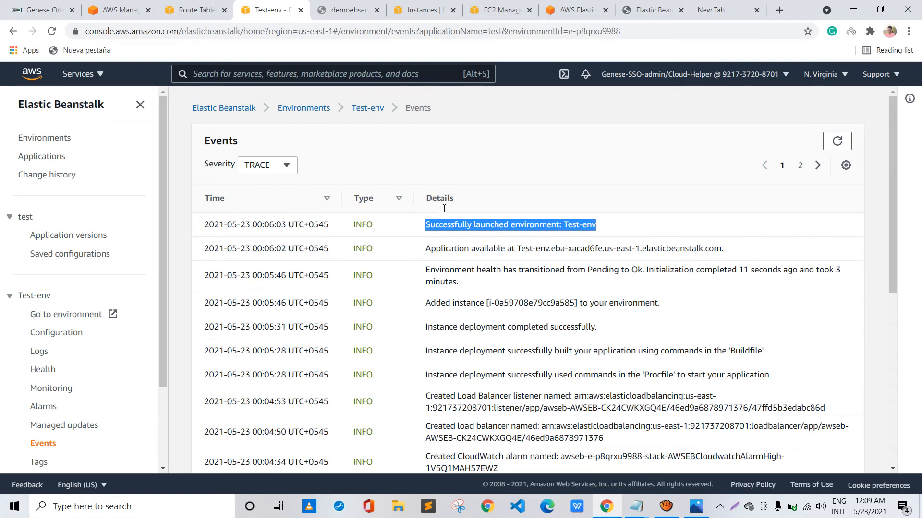
scroll(444, 208, "down", 1)
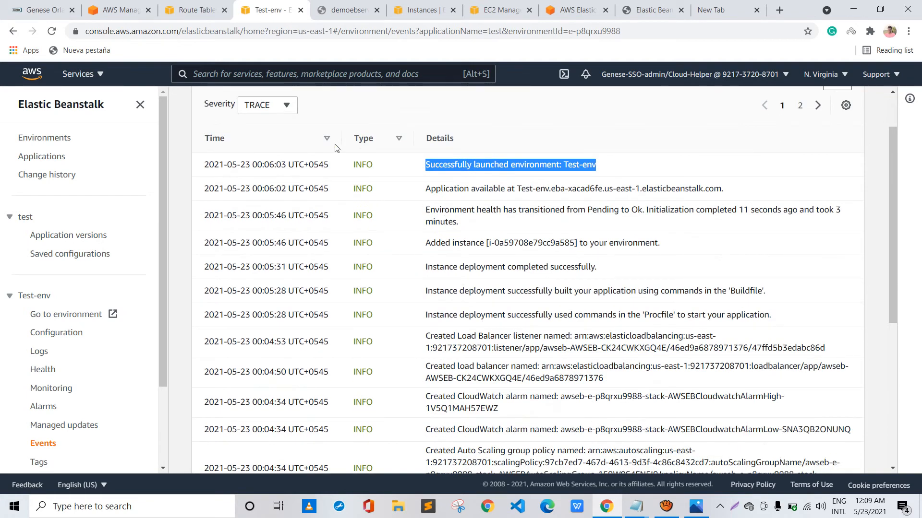
left_click(339, 158)
left_click_drag(425, 188, 589, 155)
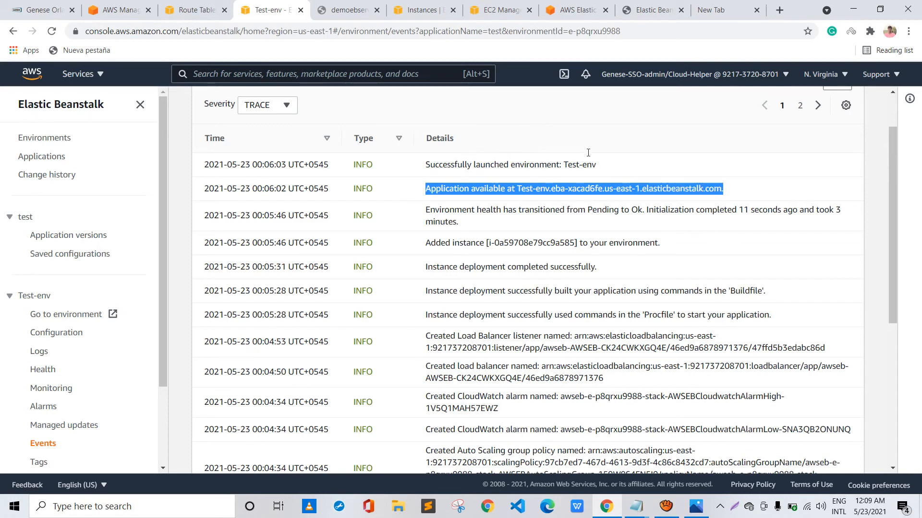
mouse_move(459, 222)
left_mouse_down()
mouse_move(344, 176)
mouse_move(361, 200)
mouse_move(509, 198)
left_mouse_up()
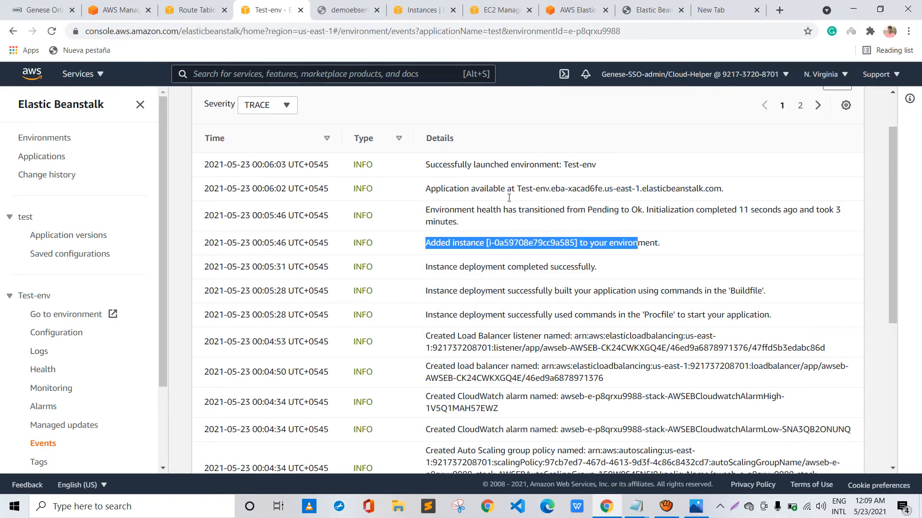
scroll(393, 219, "down", 1)
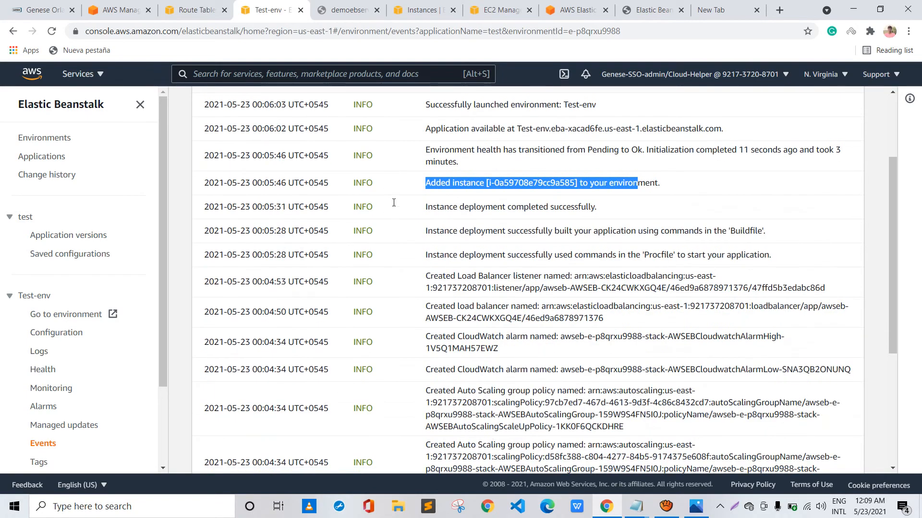
scroll(436, 220, "down", 1)
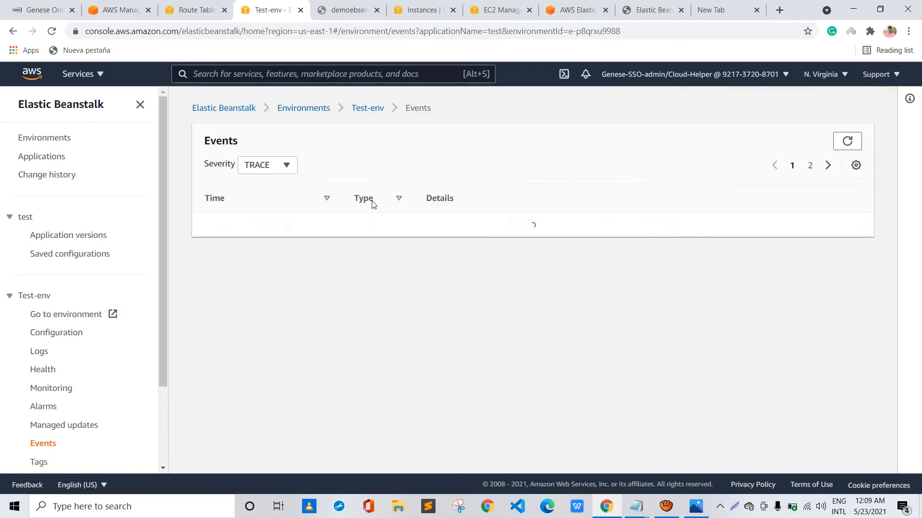
scroll(436, 269, "down", 5)
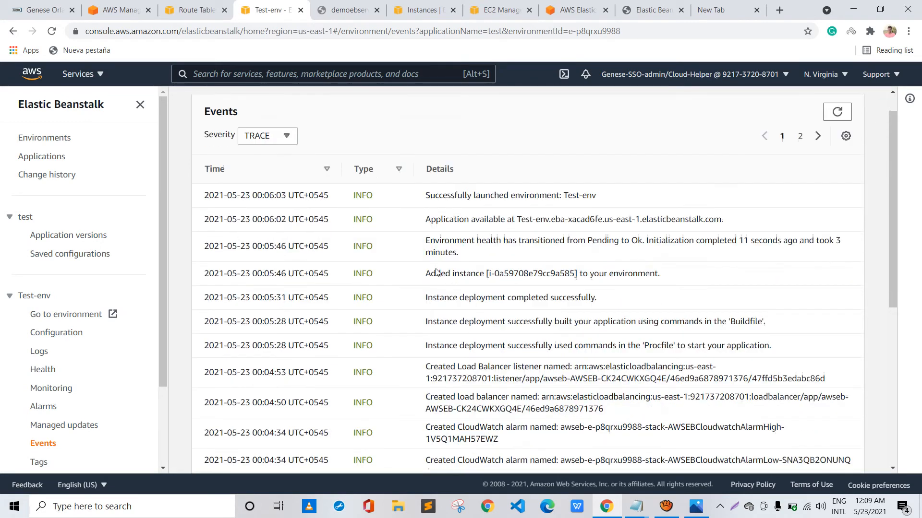
Examine Test-env's remaining launch events, including the security groups, target group, launch configuration and Auto Scaling group created
scroll(436, 268, "down", 1)
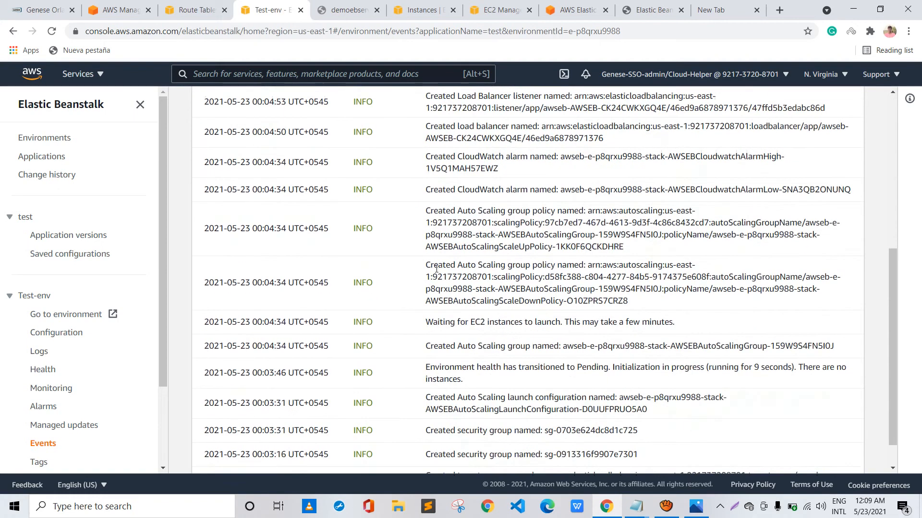
scroll(436, 271, "down", 1)
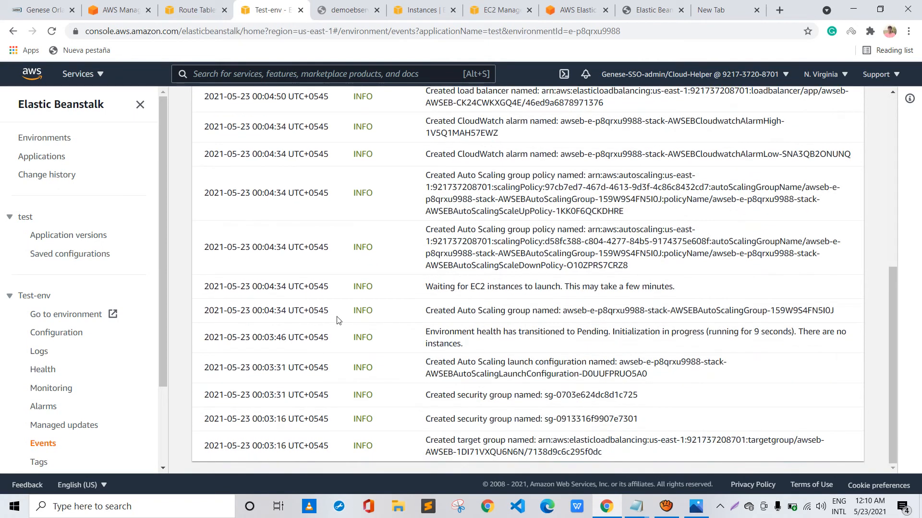
left_click_drag(355, 317, 507, 316)
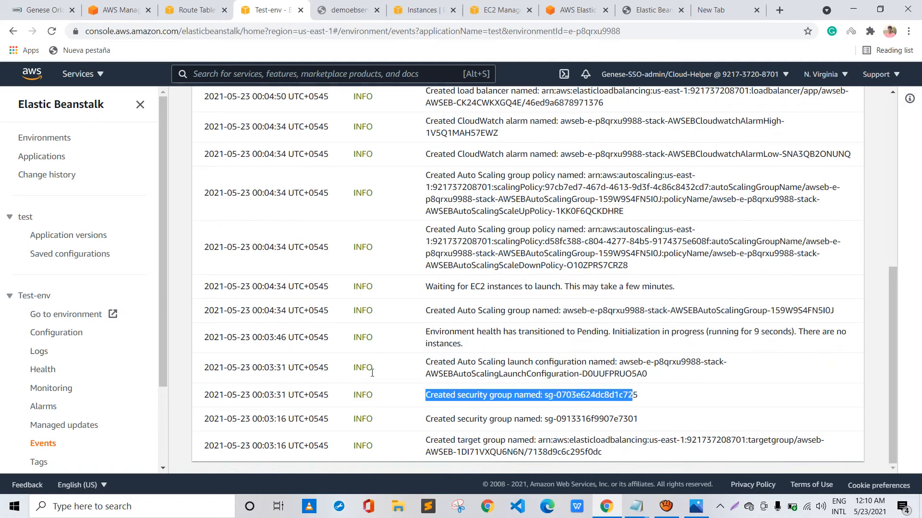
left_click_drag(610, 440, 496, 452)
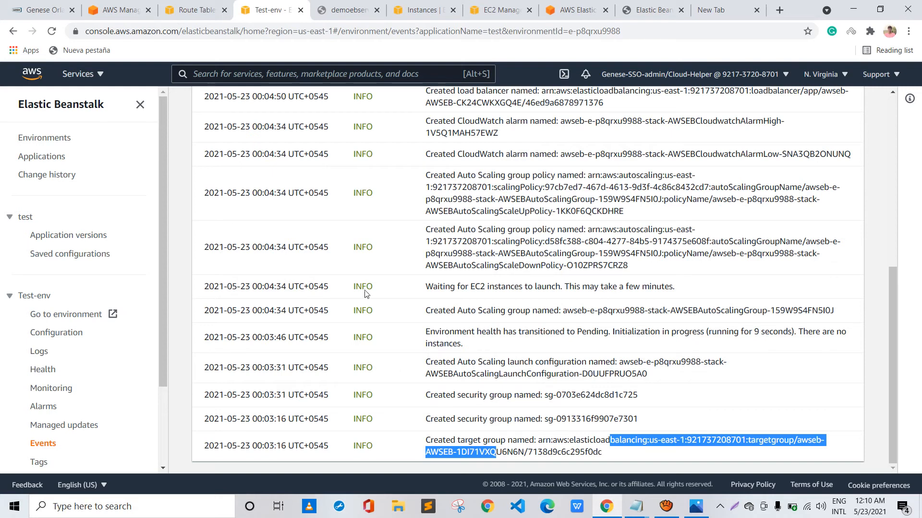
scroll(366, 289, "up", 1)
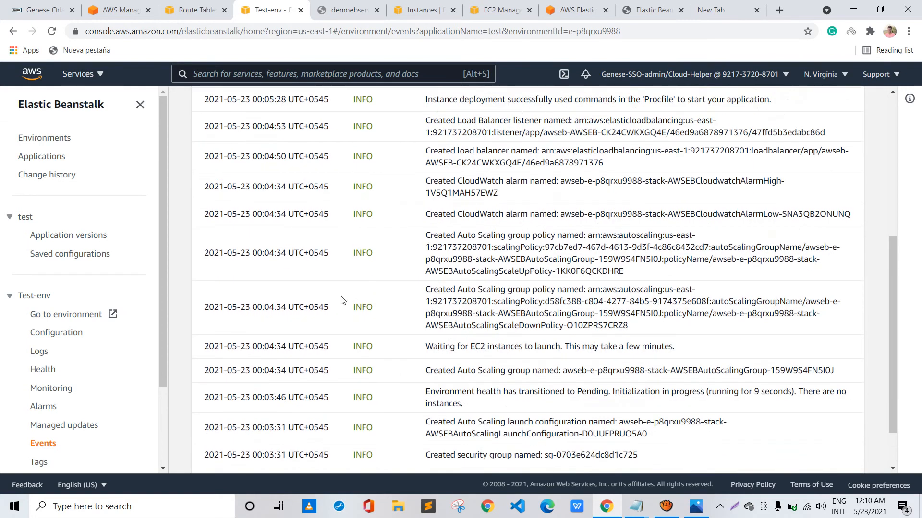
left_click_drag(426, 371, 708, 371)
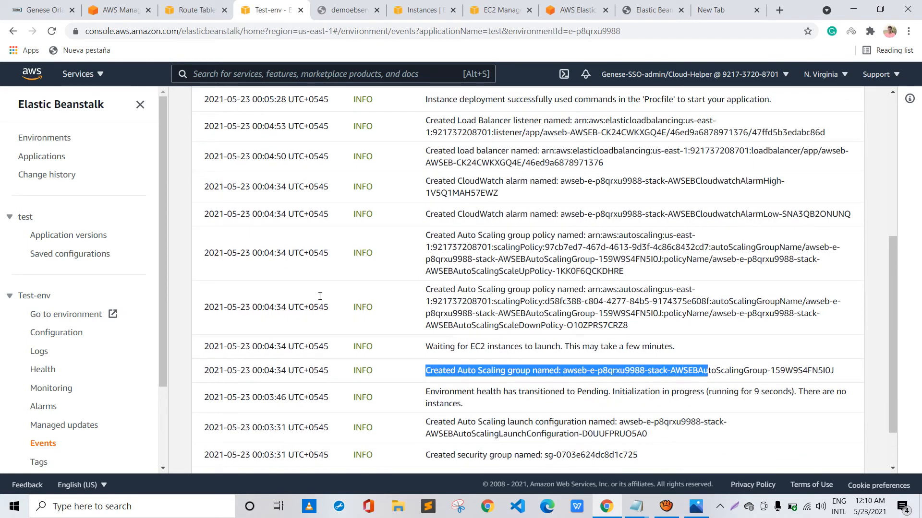
scroll(336, 270, "up", 5)
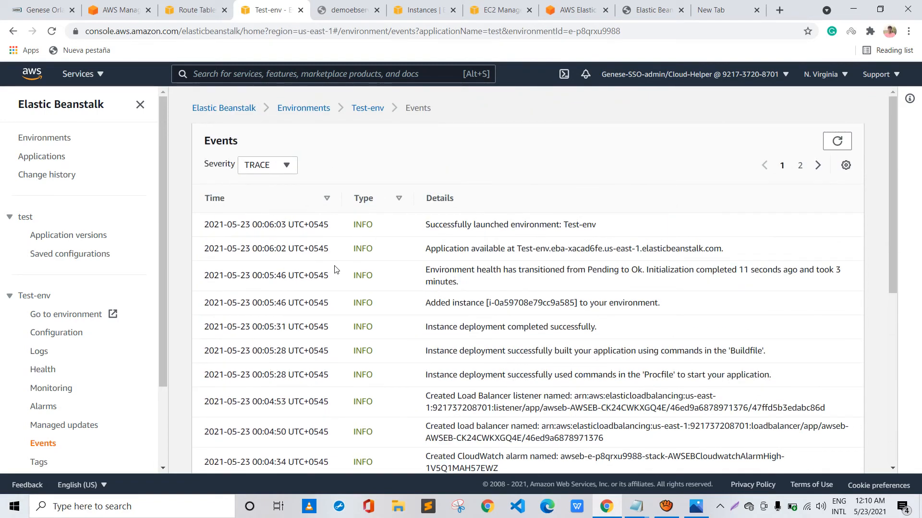
scroll(413, 272, "down", 3)
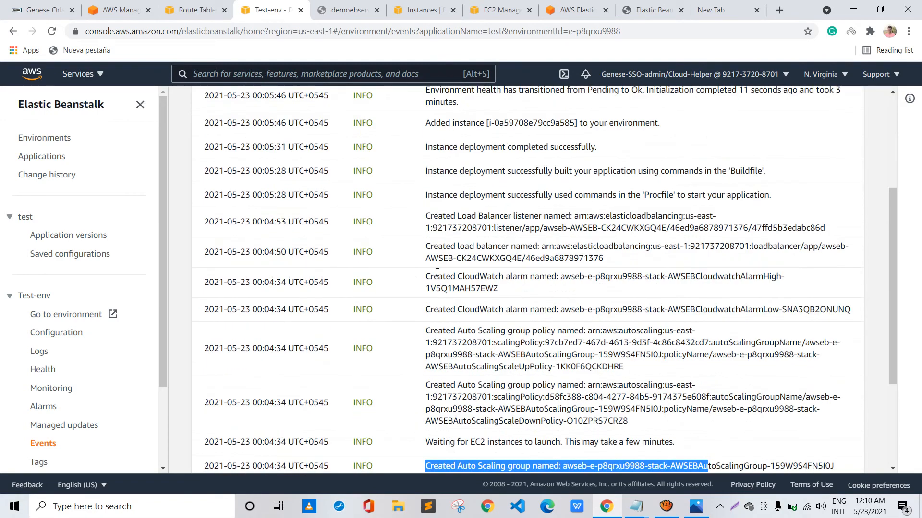
scroll(437, 273, "up", 2)
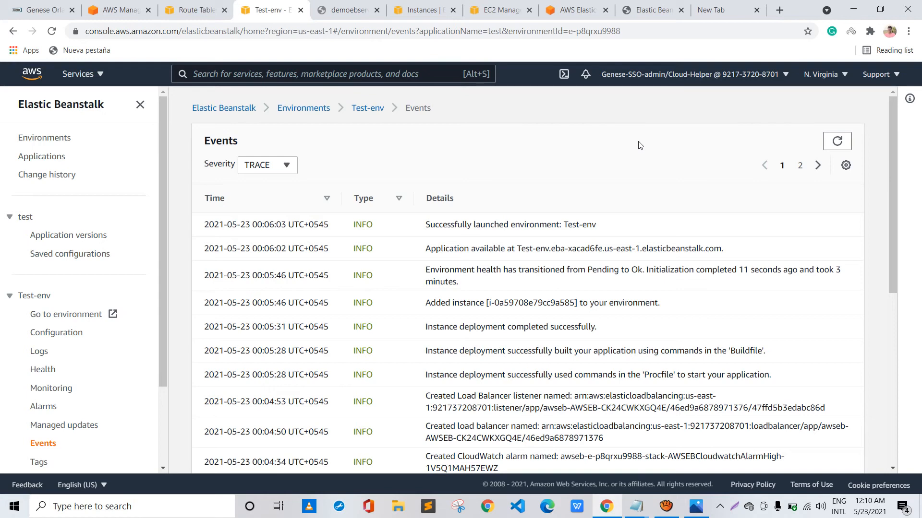
Return to the list of all Elastic Beanstalk environments and close the six browser tabs that follow it
left_click(252, 93)
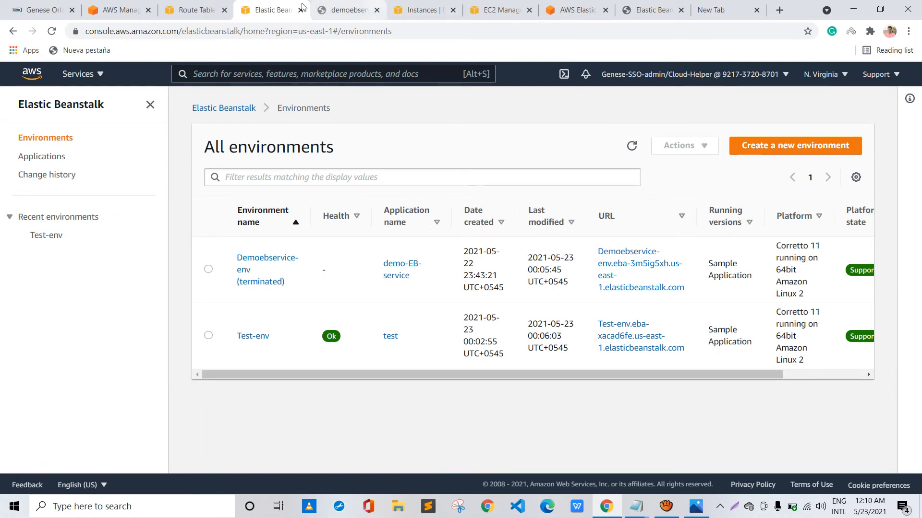
left_click(377, 10)
left_click(377, 10)
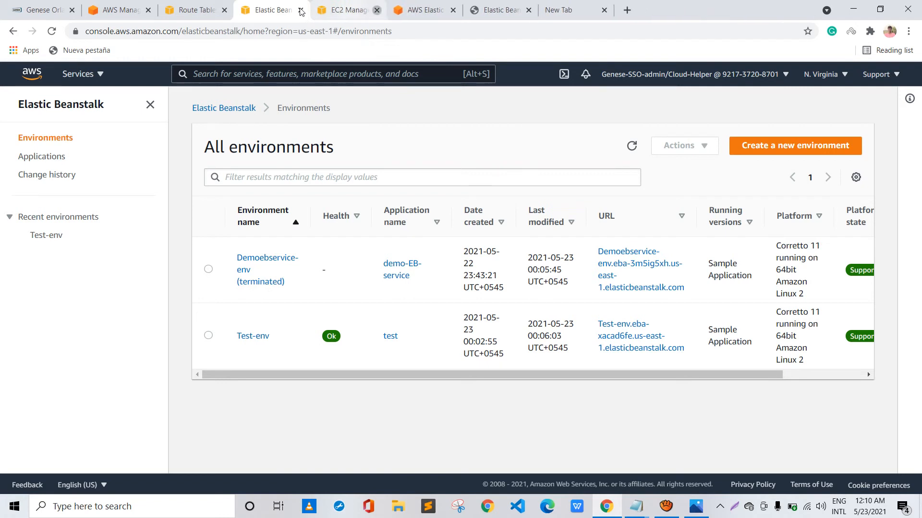
left_click(377, 10)
left_click(377, 10)
left_click(377, 10)
left_click(377, 10)
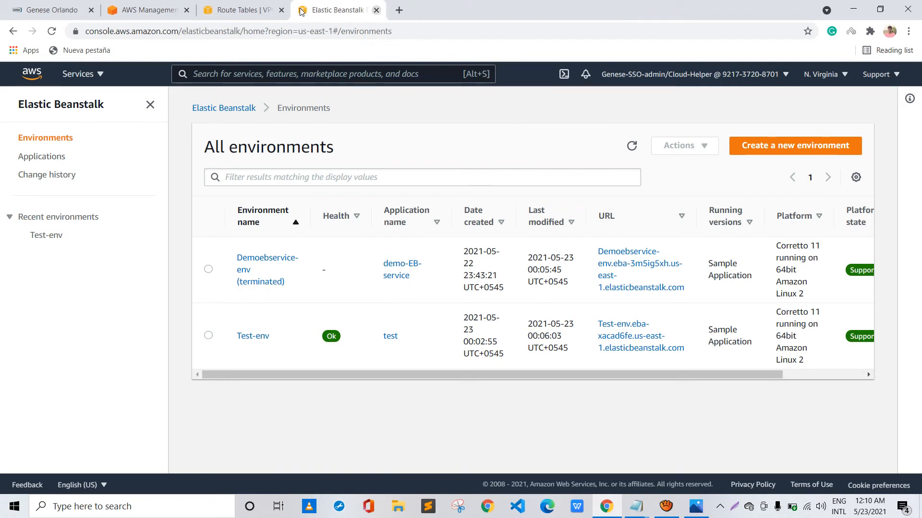
Search the AWS services for ec2 and open the EC2 console in a new browser tab
left_click(254, 62)
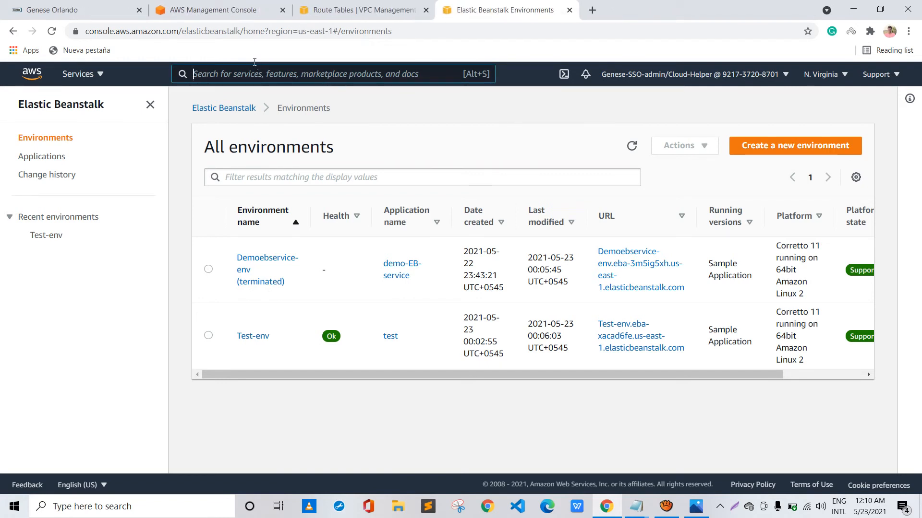
type("ec2")
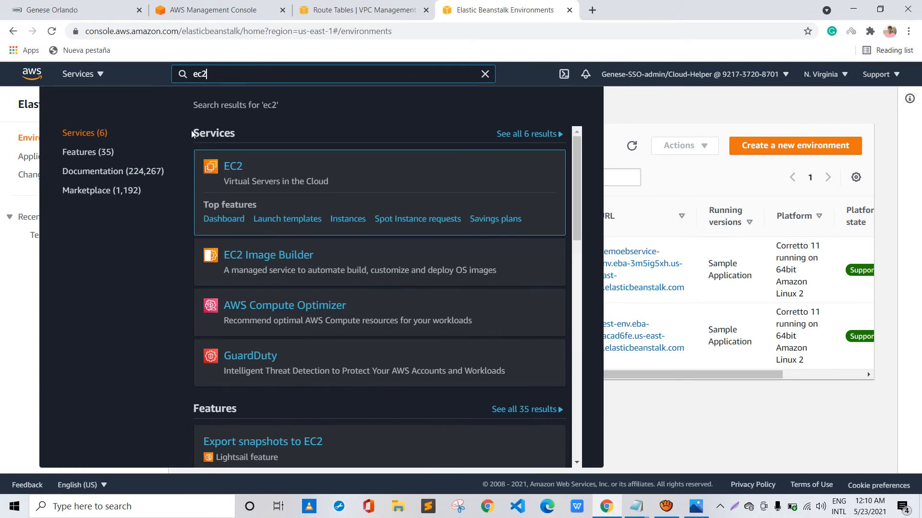
right_click(231, 163)
left_click(262, 169)
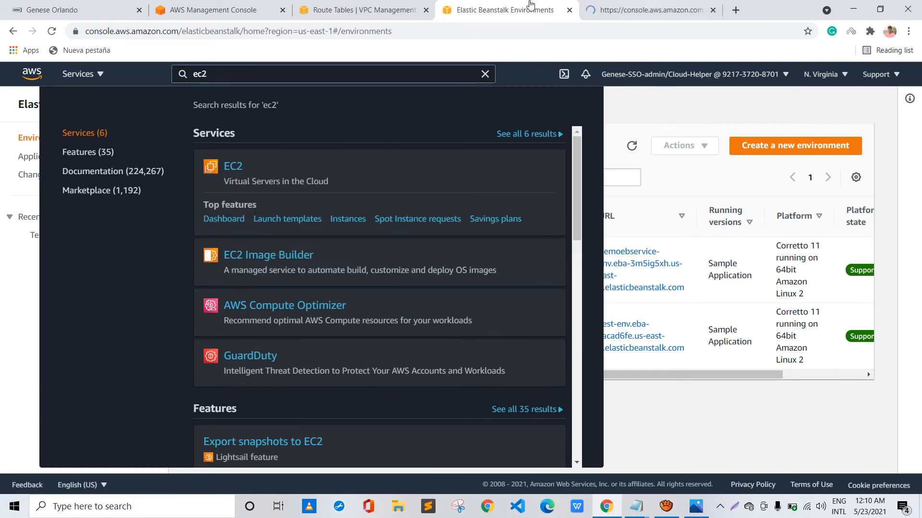
key("ctrl+Tab")
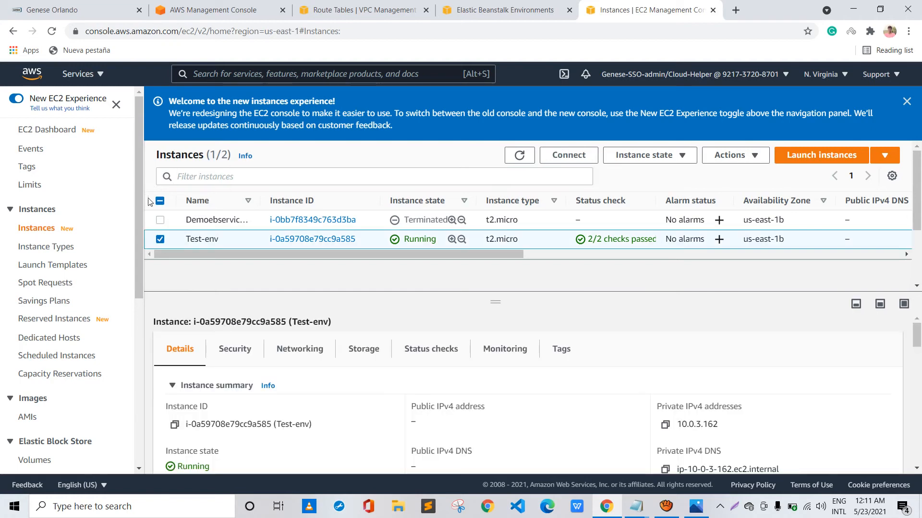
Check the Elastic Beanstalk environments list against the EC2 instances, and examine the Test-env instance's summary, including its public IPv4 address
left_click(480, 10)
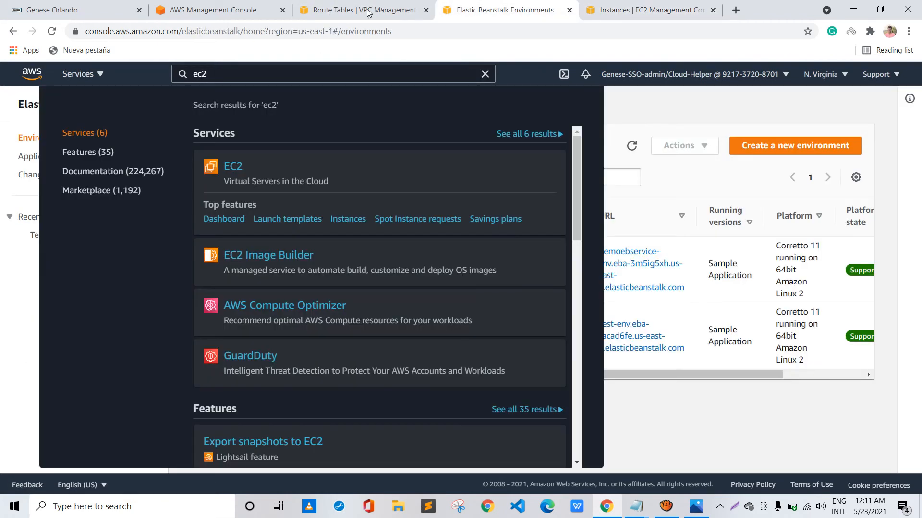
left_click(391, 64)
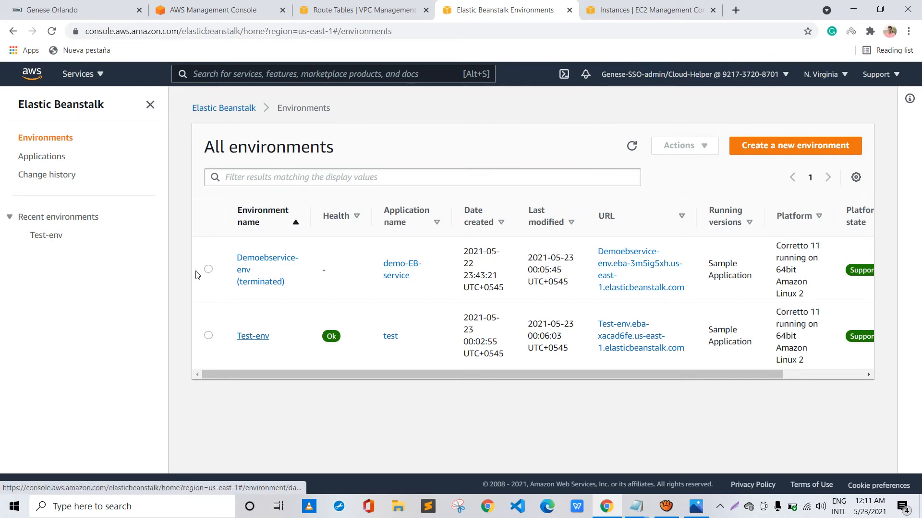
left_click(638, 10)
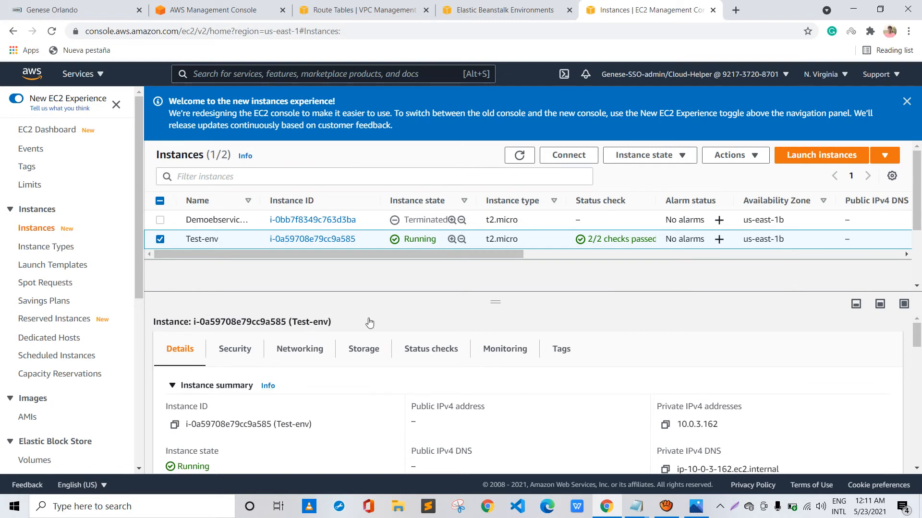
scroll(353, 319, "down", 1)
left_click_drag(340, 279, 326, 272)
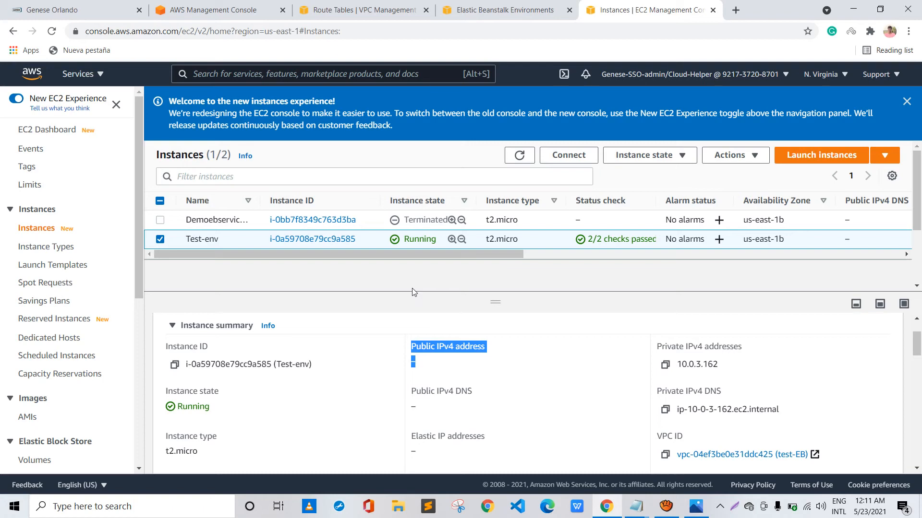
left_click(479, 293)
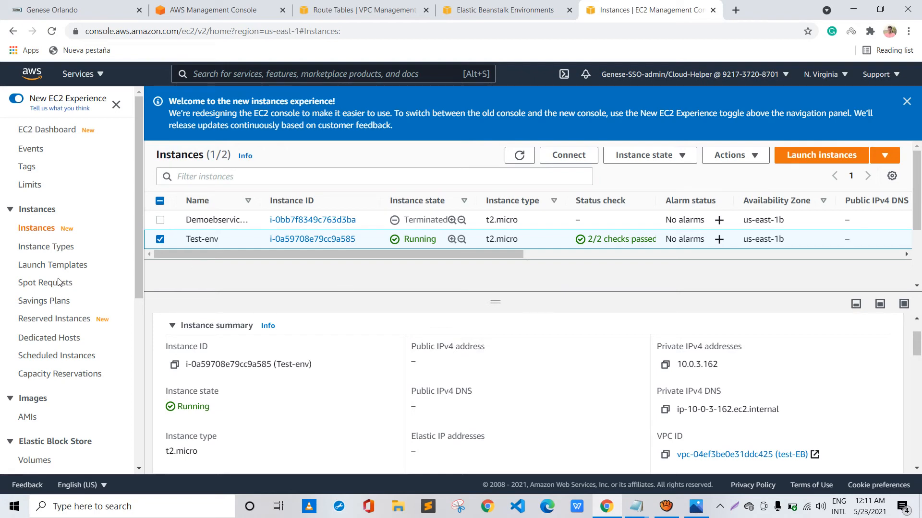
Examine the Test-env instance's security details, covering its IAM role, security group, and inbound and outbound rules
scroll(250, 282, "up", 1)
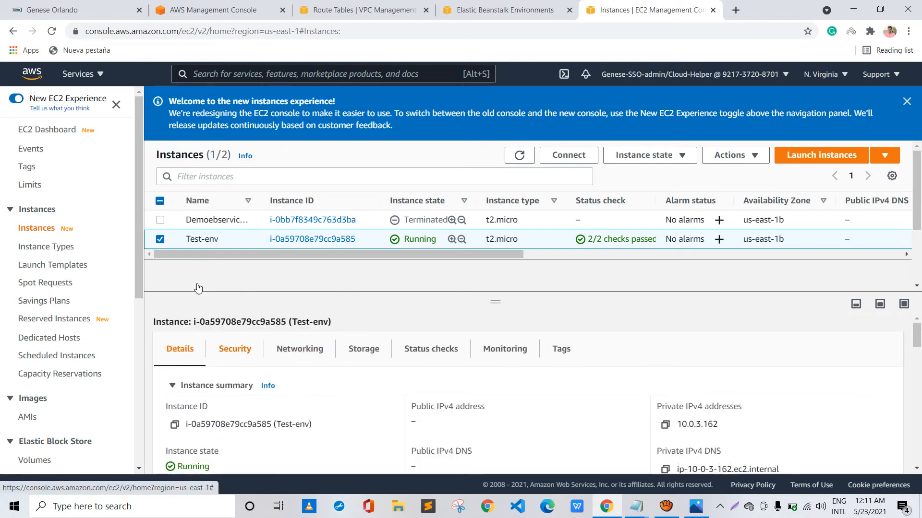
left_click(234, 348)
scroll(340, 319, "down", 2)
scroll(256, 310, "up", 1)
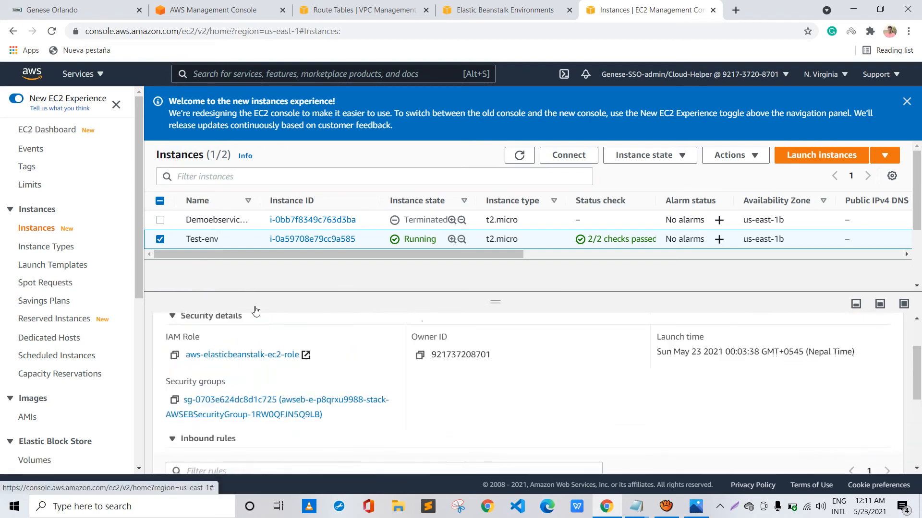
scroll(252, 321, "up", 1)
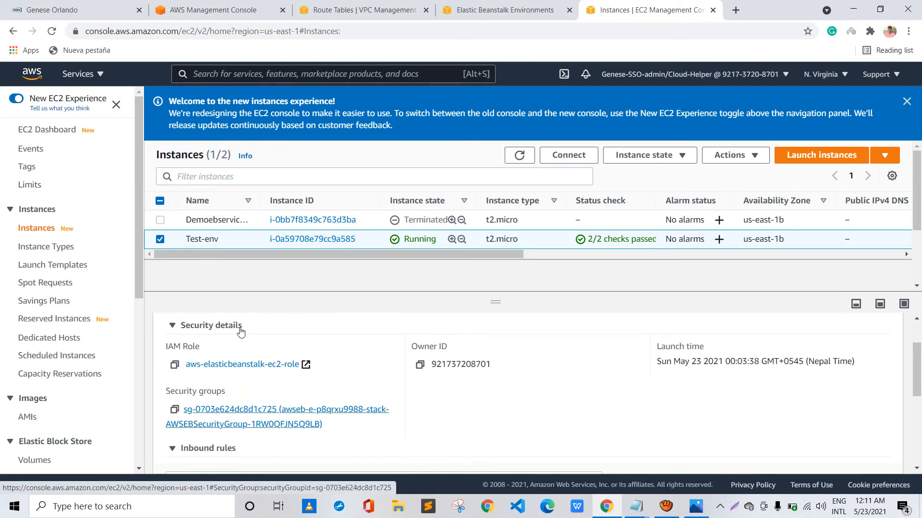
scroll(231, 326, "down", 2)
scroll(183, 310, "down", 3)
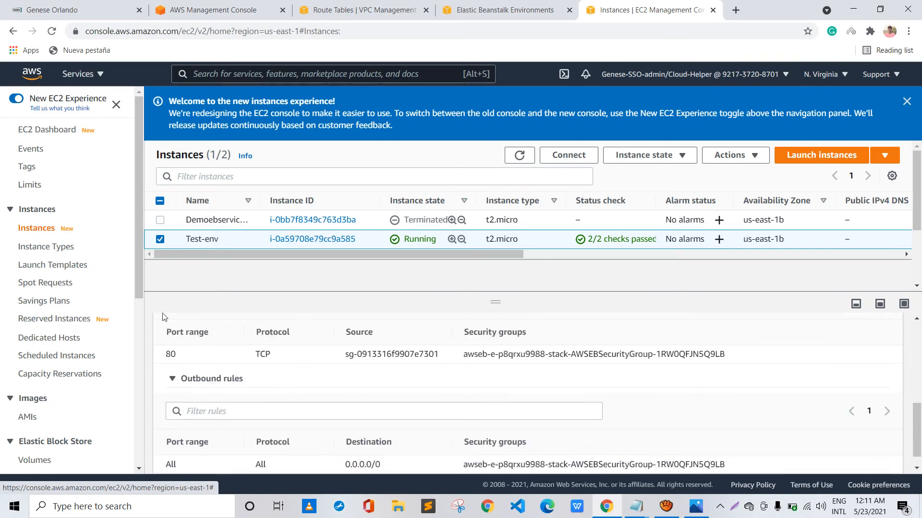
scroll(148, 295, "up", 1)
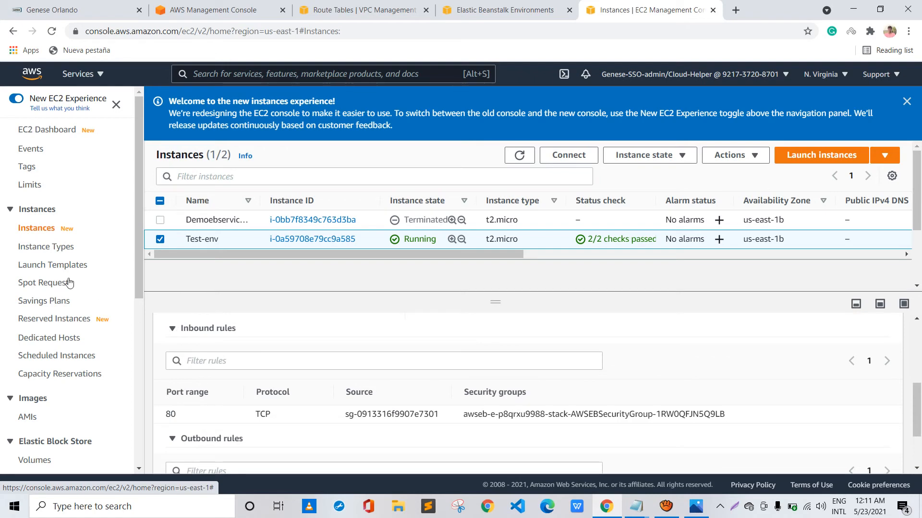
Open the EC2 load balancers list and examine the environment's load balancer, including its state, VPC, availability zones and type
scroll(69, 284, "down", 5)
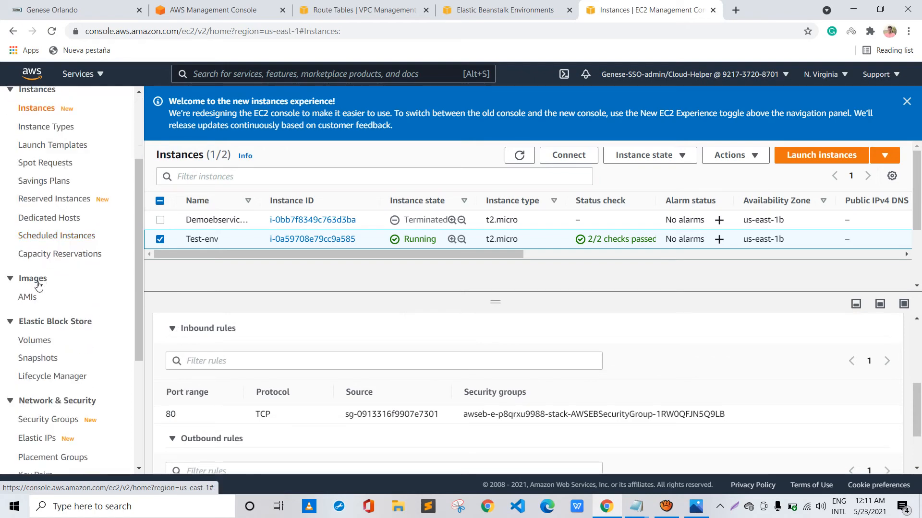
scroll(39, 287, "down", 2)
left_click(47, 339)
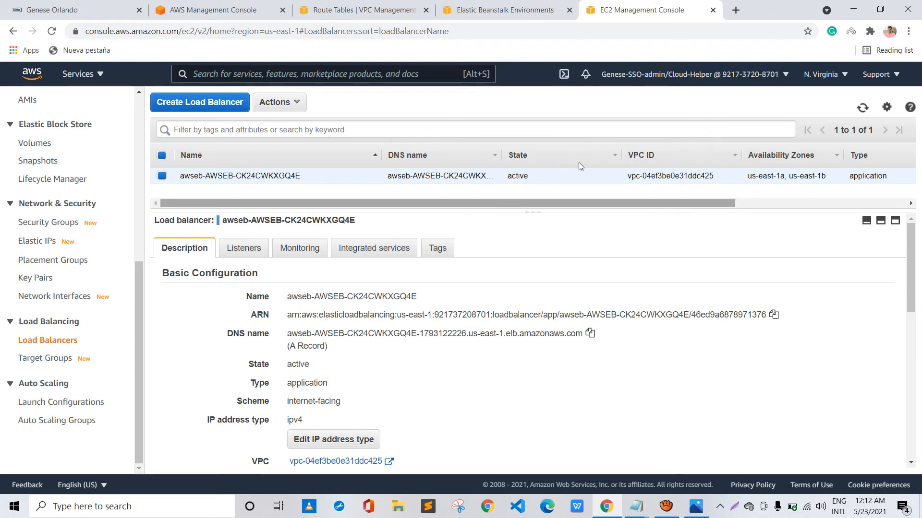
scroll(594, 162, "right", 1)
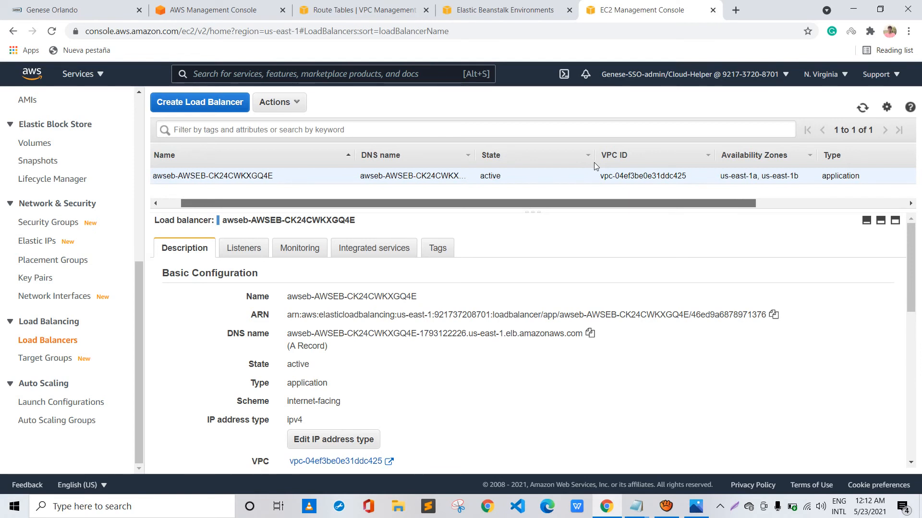
scroll(595, 162, "right", 1)
scroll(615, 162, "right", 1)
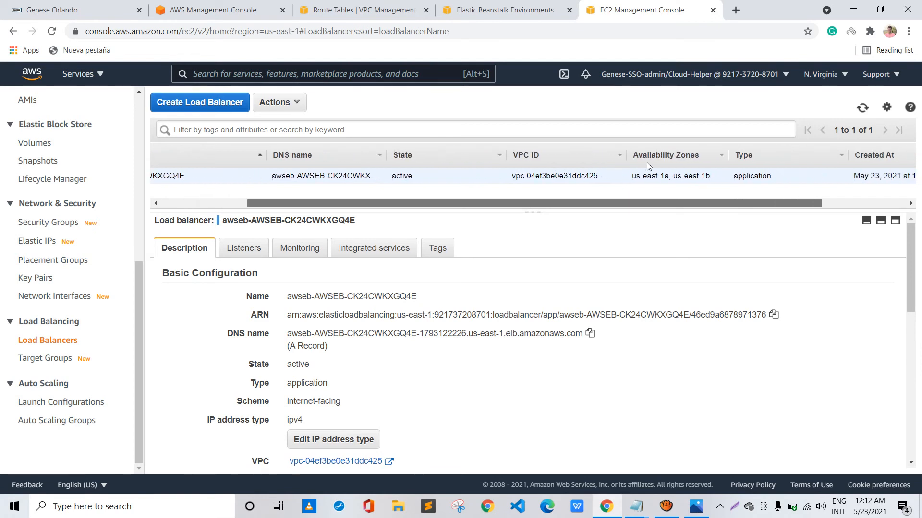
scroll(646, 162, "left", 3)
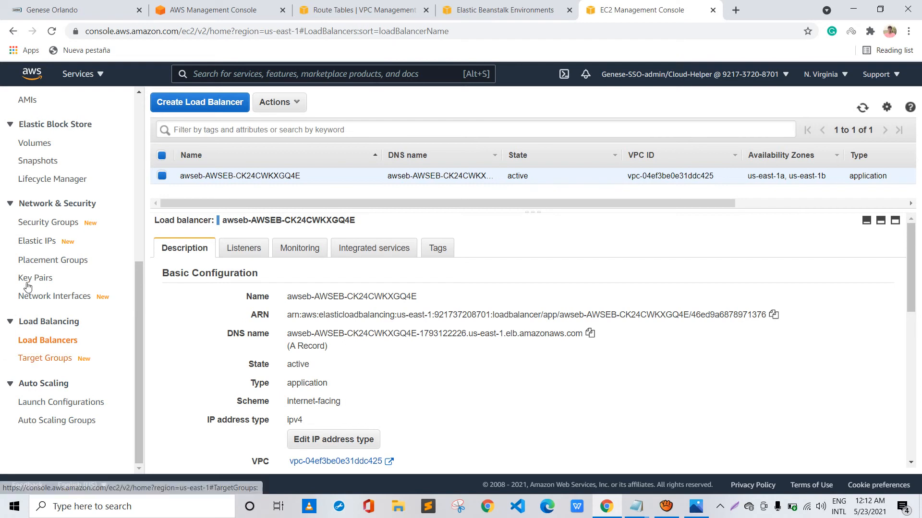
Open the target groups list and examine the details of target group awseb-AWSEB-1DI71VXQU6N6N in an enlarged details pane
left_click(37, 358)
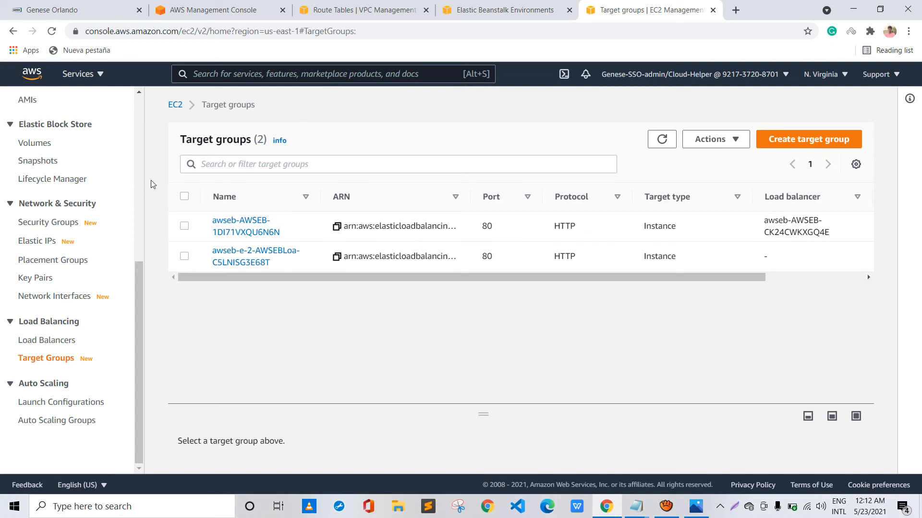
left_click(184, 226)
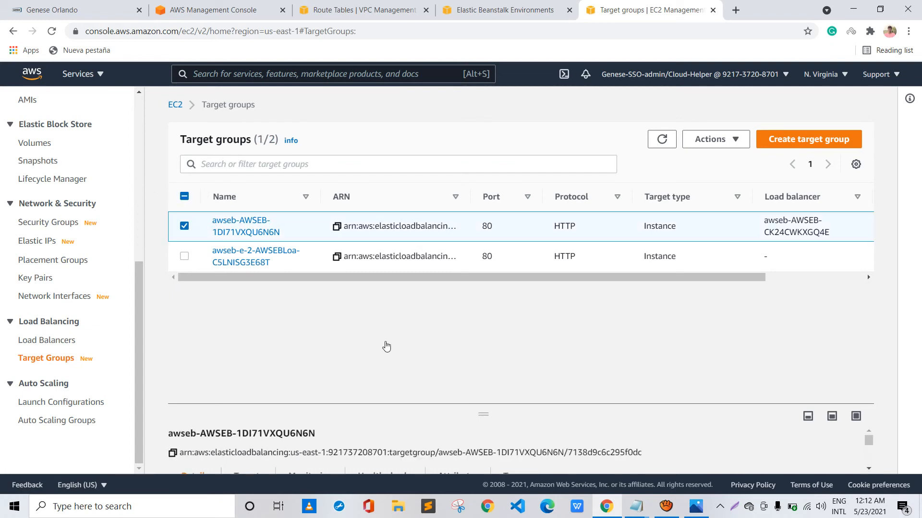
mouse_move(483, 414)
left_mouse_down()
mouse_move(481, 376)
mouse_move(415, 313)
left_mouse_up()
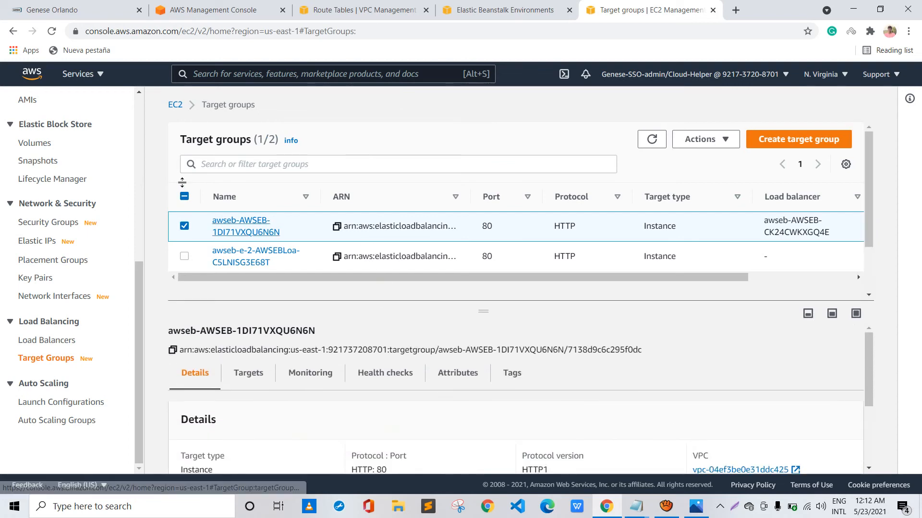
left_click(227, 231)
scroll(299, 357, "down", 2)
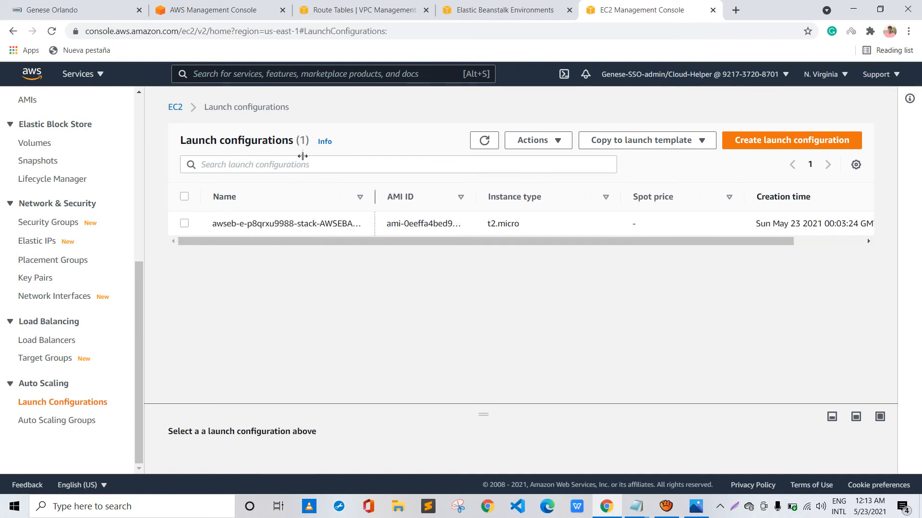
Widen the Name column of the launch configurations list, and examine the instances managed by the environment's Auto Scaling group
left_click_drag(324, 156, 370, 157)
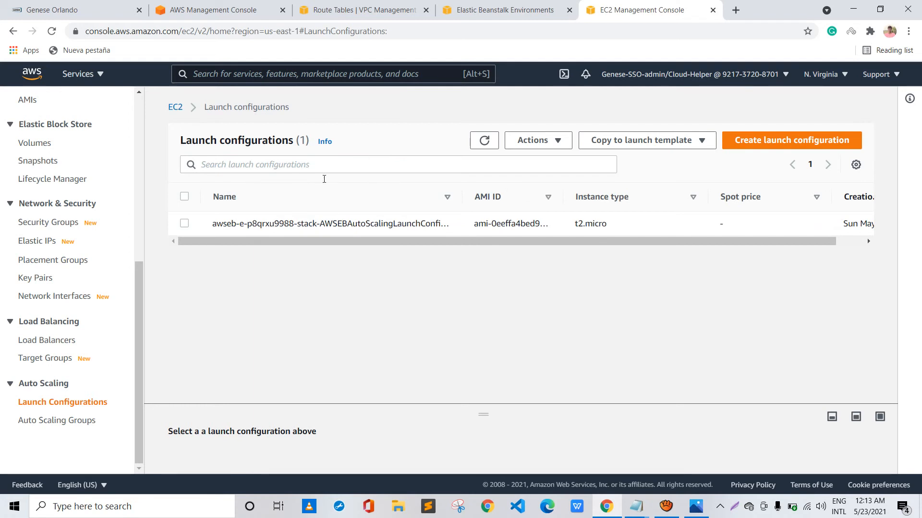
left_click(57, 420)
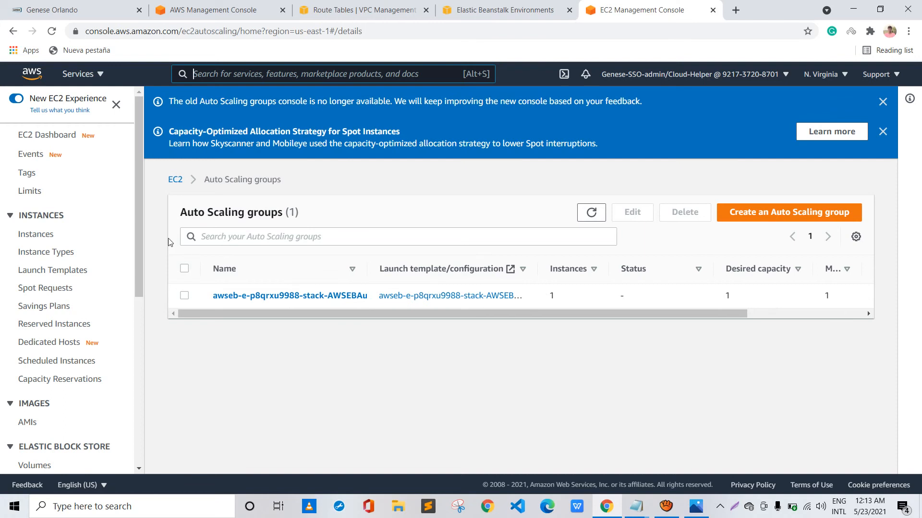
double_click(225, 295)
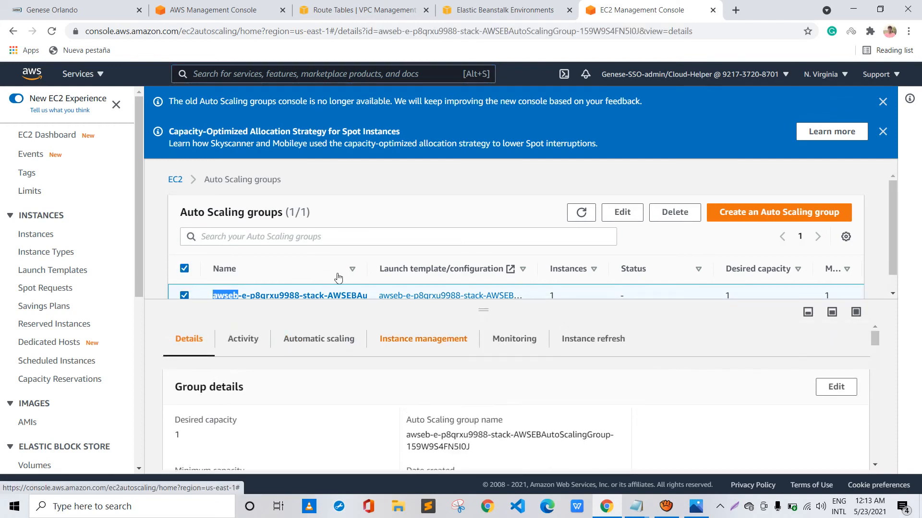
left_click(423, 342)
scroll(353, 384, "down", 2)
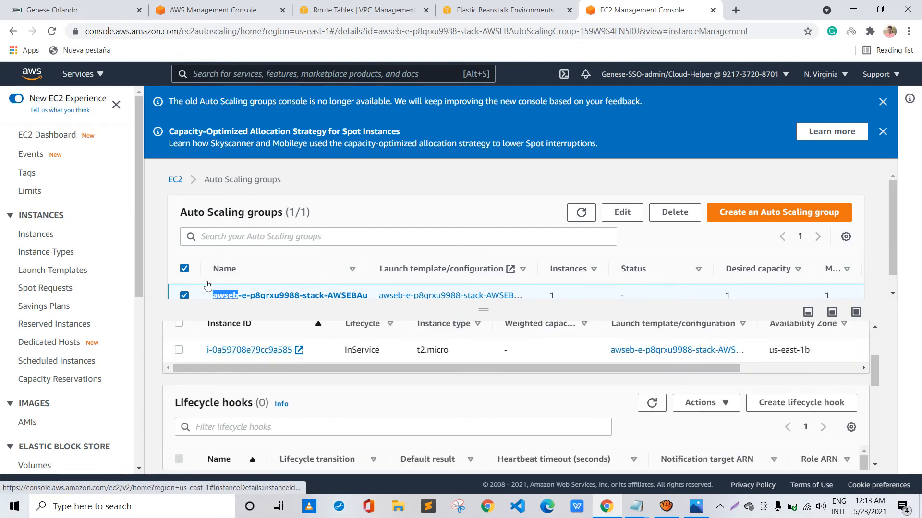
Open the Auto Scaling group's instance i-0a59708e79cc9a585 in a new browser tab, check its Test-env name, and return to the group
right_click(269, 353)
left_click(293, 360)
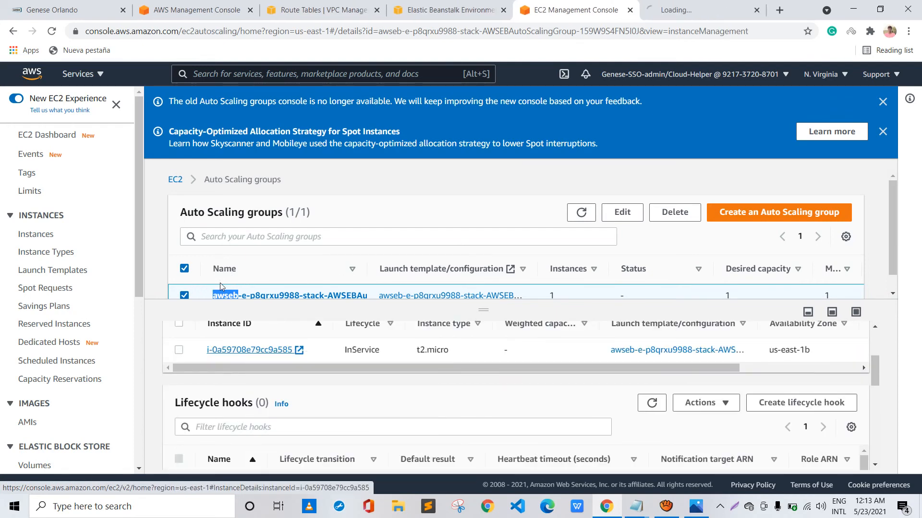
left_click(715, 9)
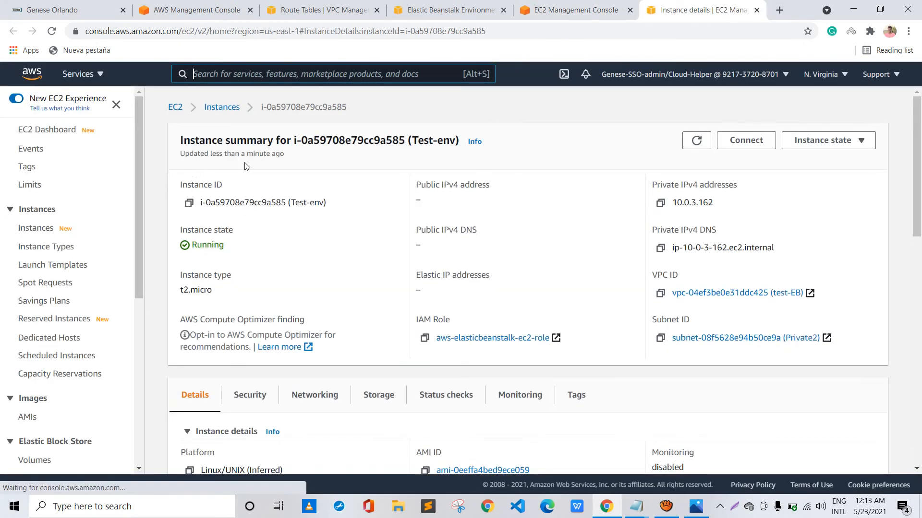
left_click_drag(326, 202, 286, 202)
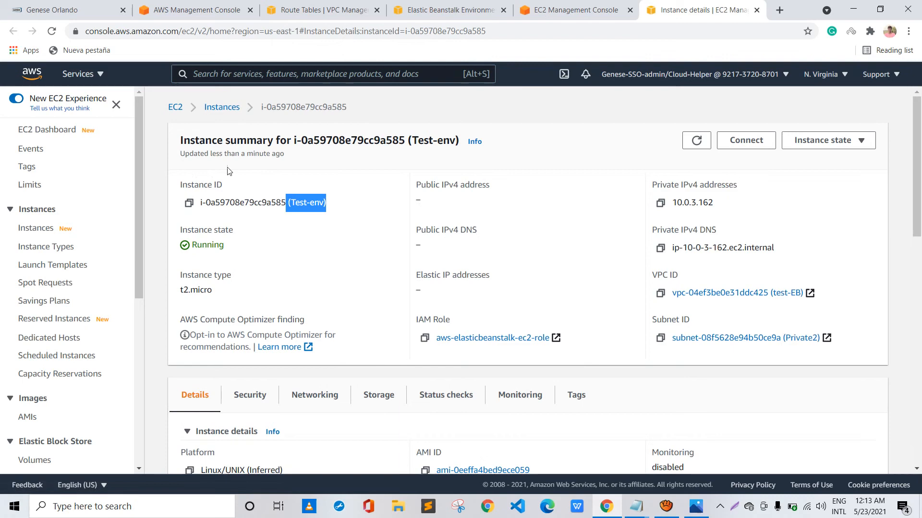
left_click(438, 10)
key("ctrl+Tab")
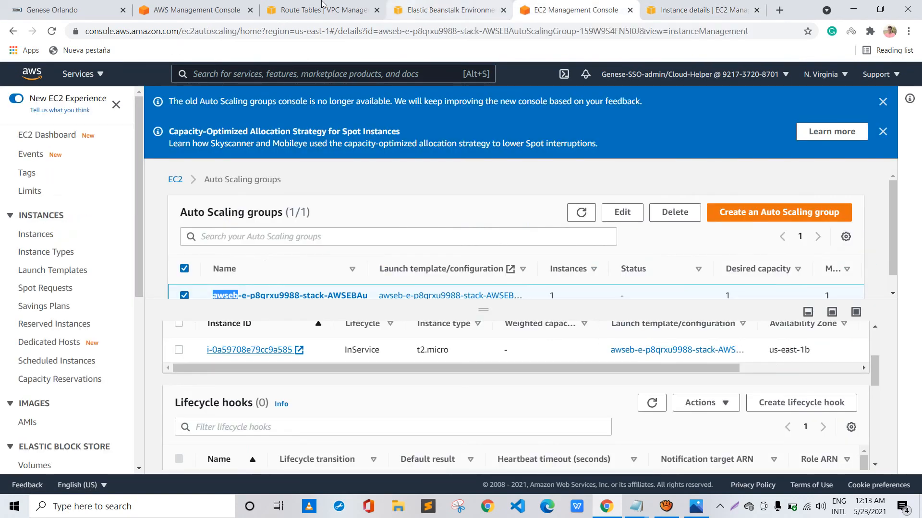
Examine the Auto Scaling group's instance list and its dynamic scale-down and scale-up policies
scroll(348, 324, "up", 1)
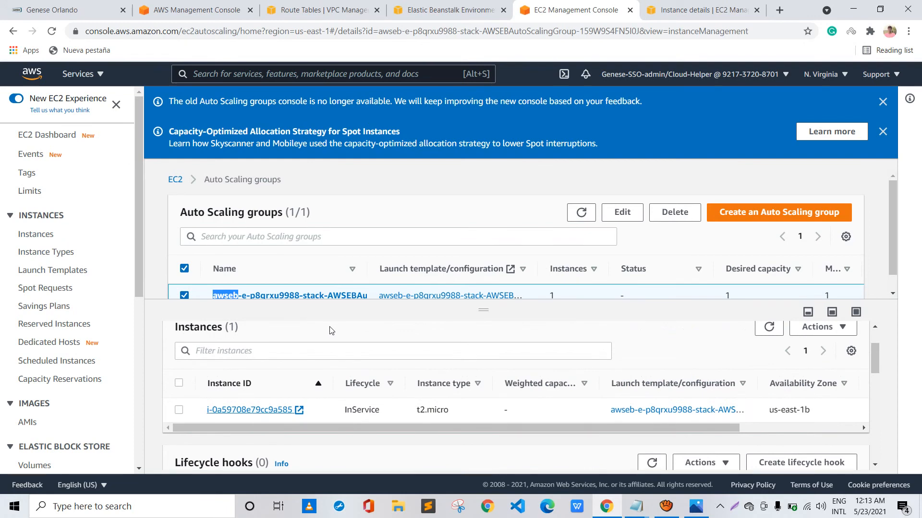
scroll(253, 332, "down", 1)
scroll(252, 331, "up", 2)
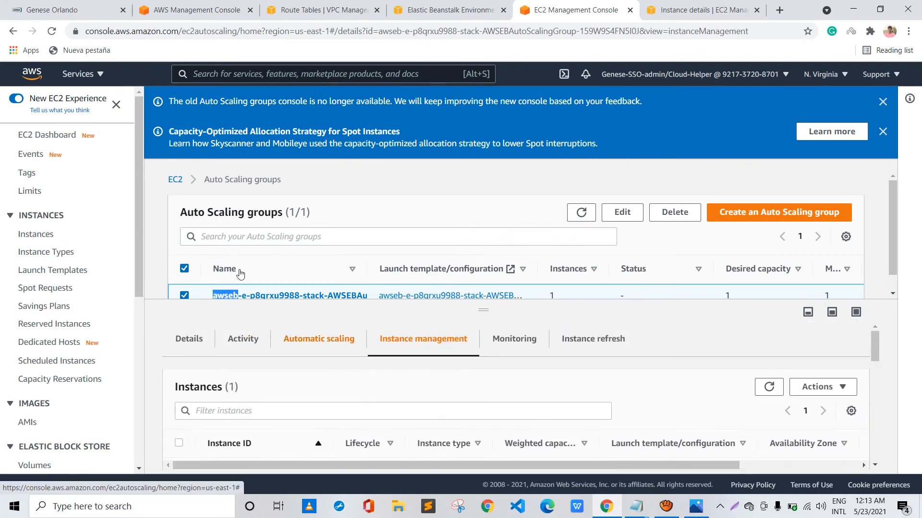
left_click(301, 342)
scroll(341, 377, "down", 3)
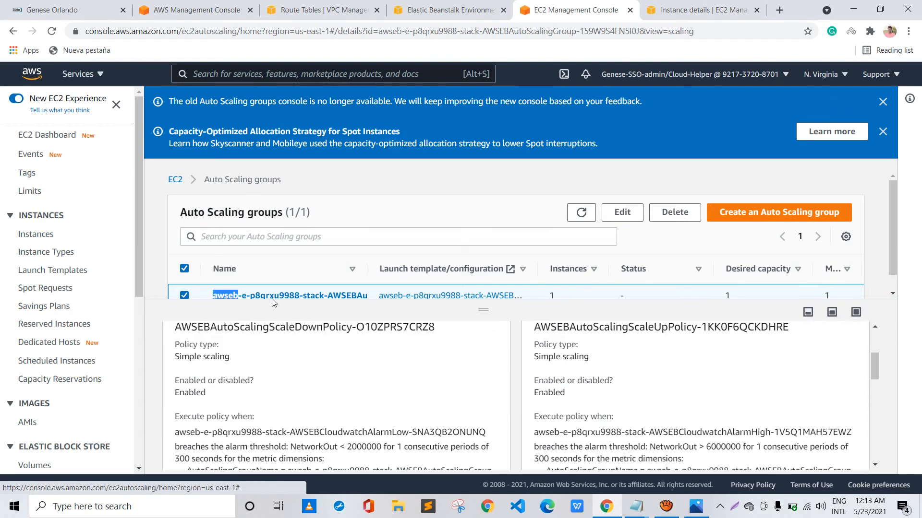
scroll(340, 377, "up", 2)
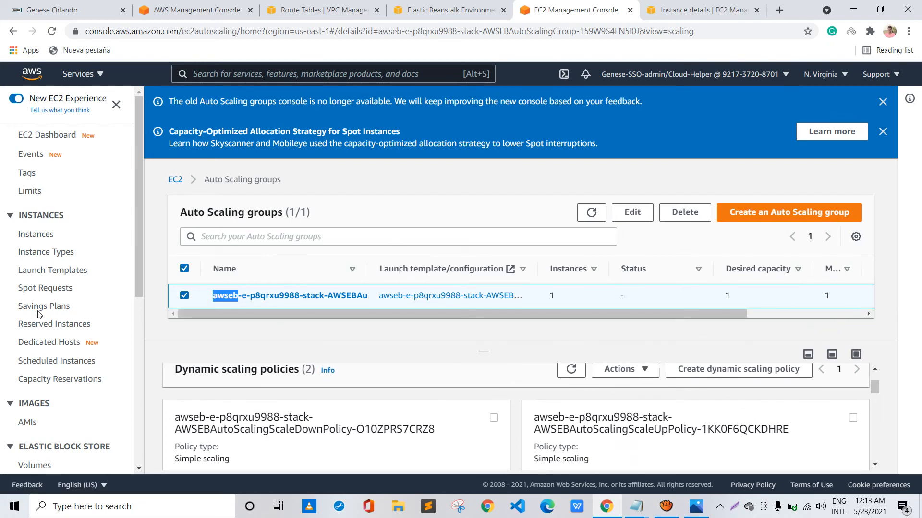
Copy the DNS name of load balancer awseb-AWSEB-CK24CWKXGQ4E and open that address in a new browser tab
scroll(40, 314, "down", 7)
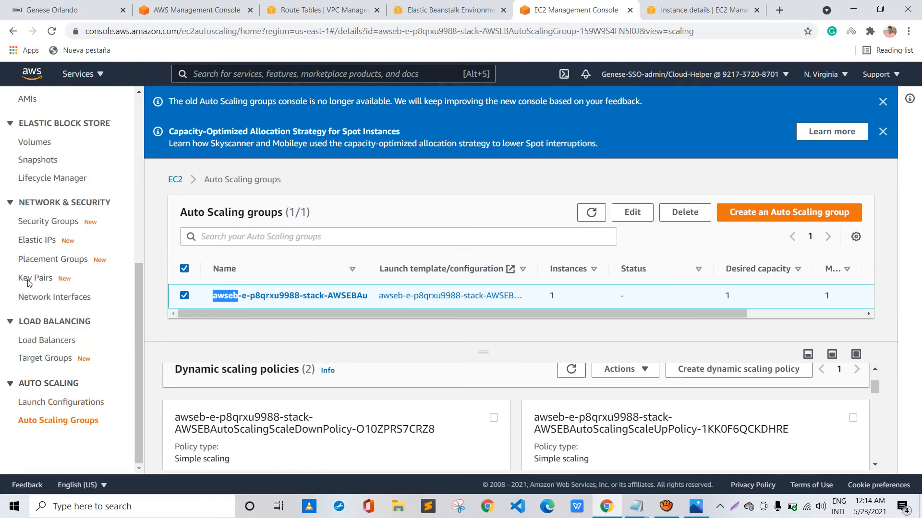
scroll(28, 284, "up", 7)
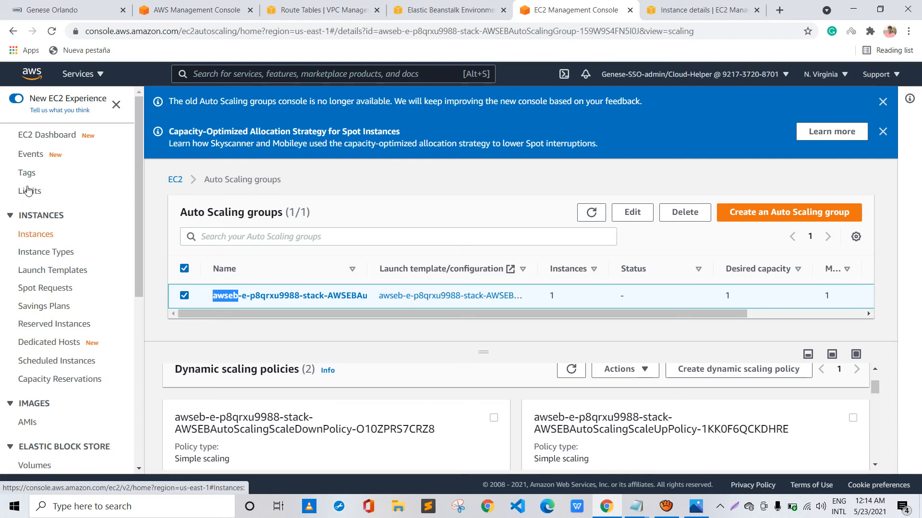
scroll(28, 192, "down", 6)
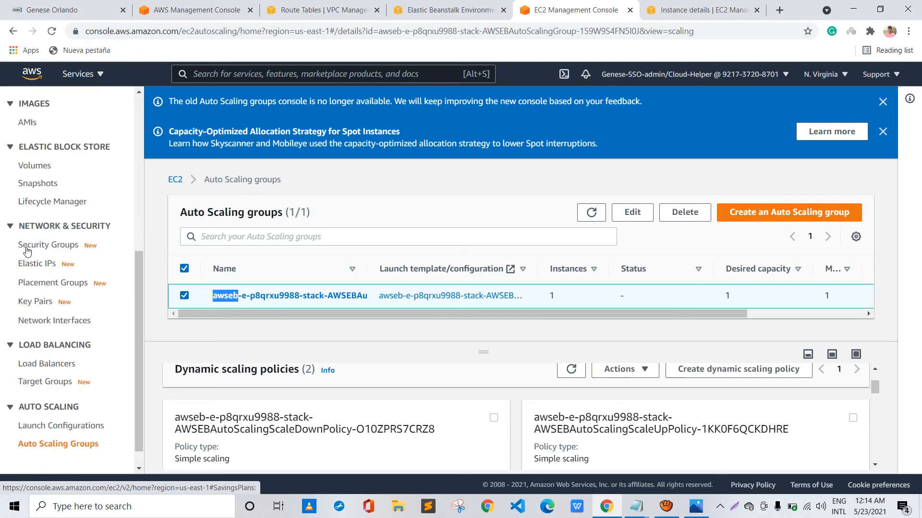
left_click(29, 295)
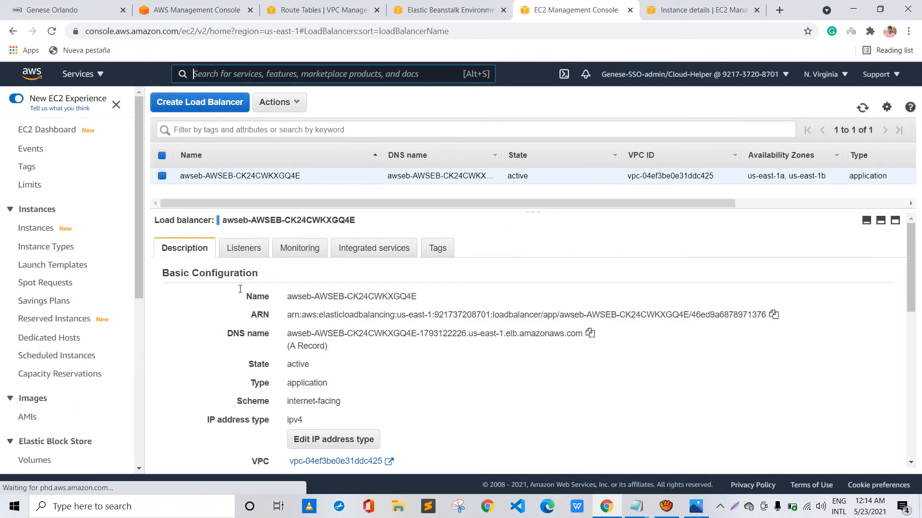
left_click(590, 333)
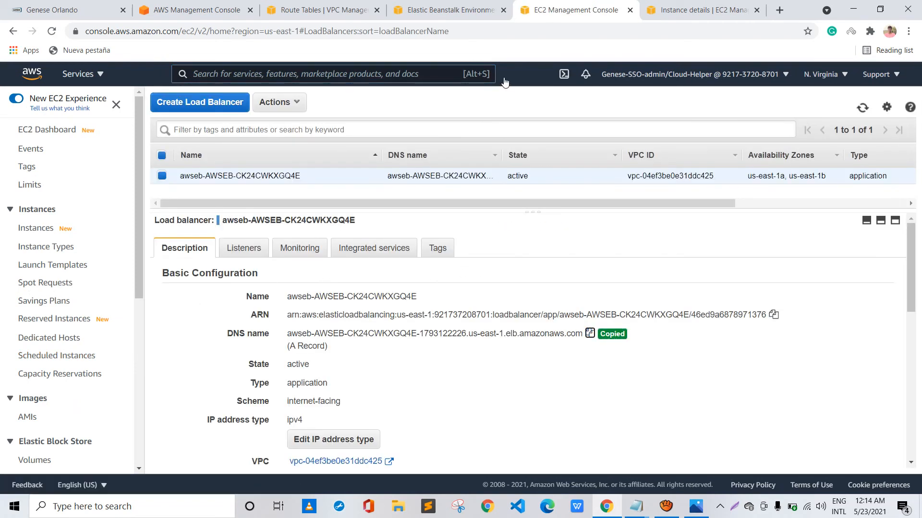
key("ctrl+t")
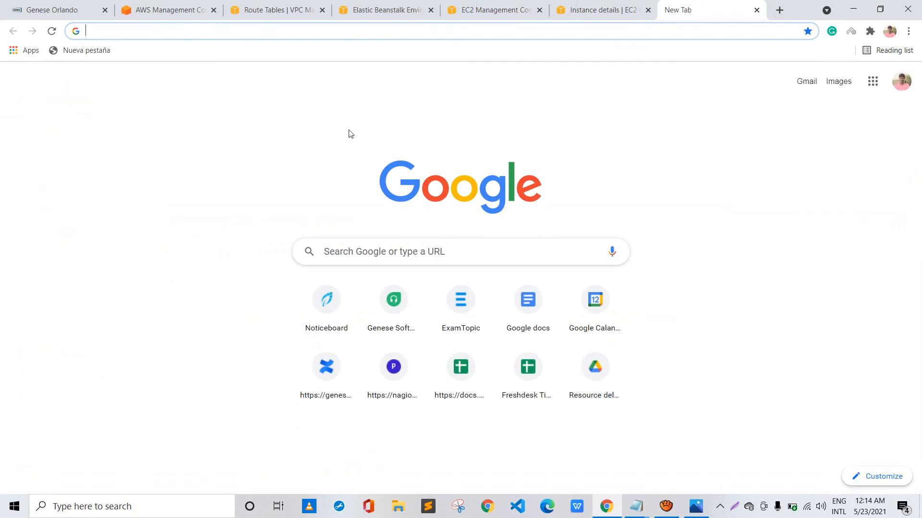
key("ctrl+v")
key("Return")
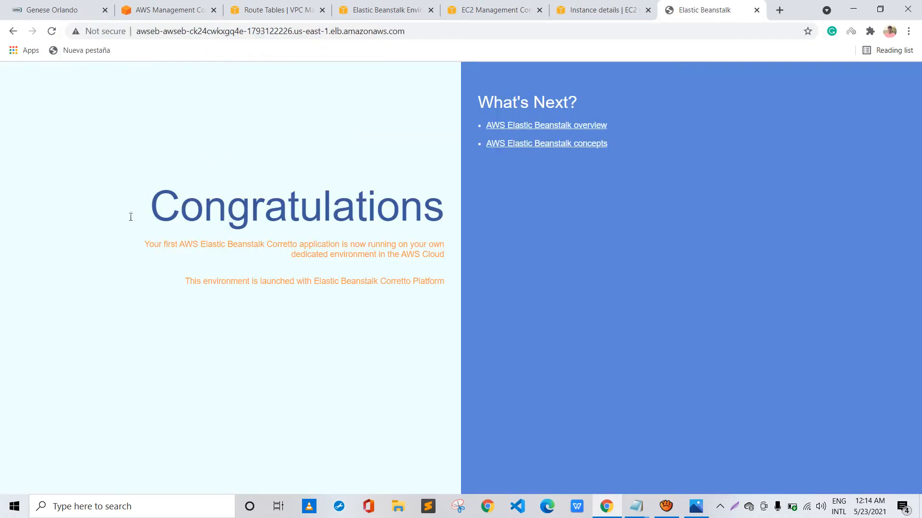
Read the sample application's welcome page served through the load balancer and reload it
left_click_drag(105, 195, 140, 195)
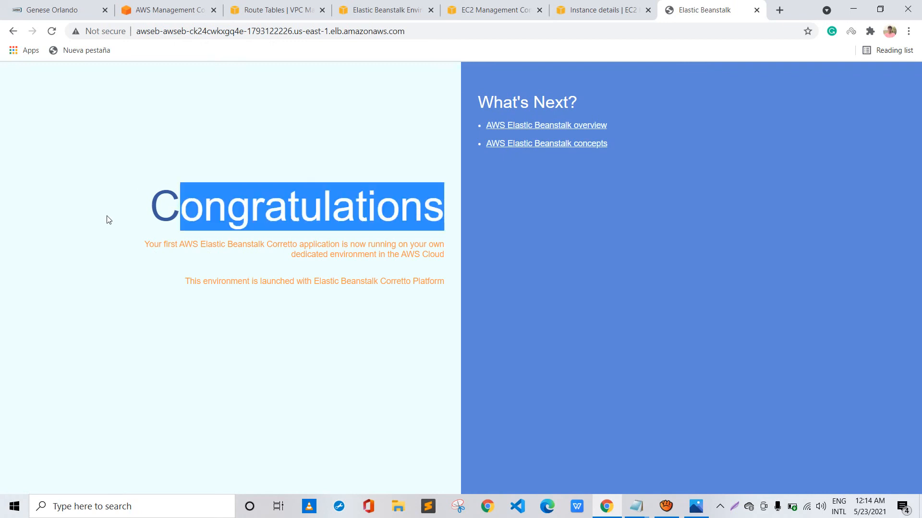
left_click(119, 211)
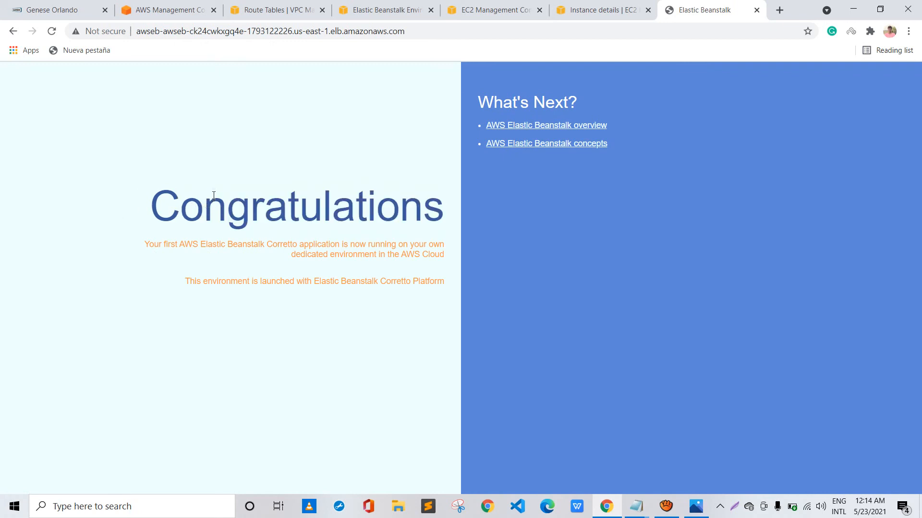
left_click_drag(267, 245, 331, 245)
left_click_drag(267, 195, 358, 201)
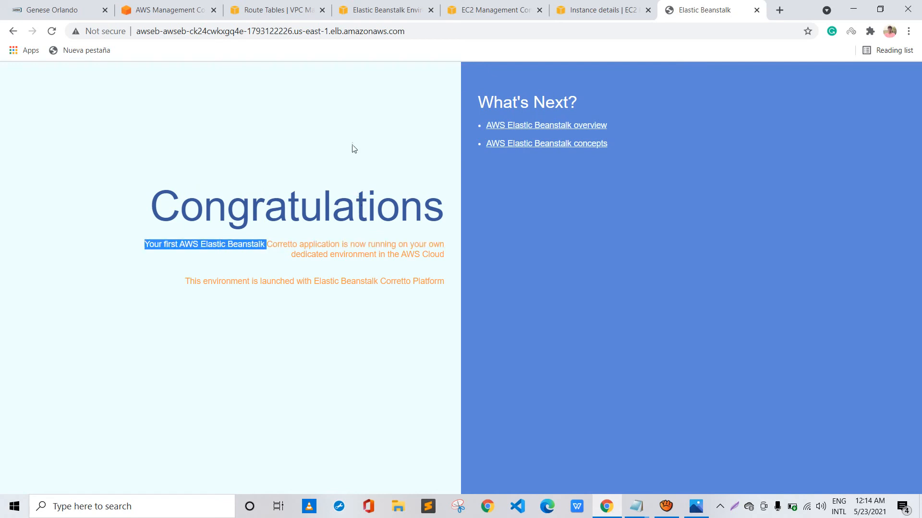
left_click(46, 29)
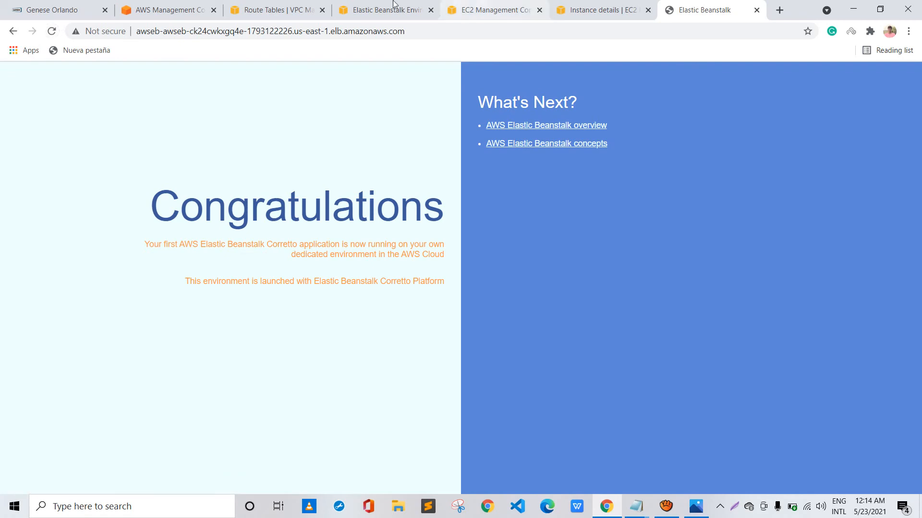
Open the EC2 instances list and check the Test-env instance's details, including its public IPv4 address
left_click(480, 10)
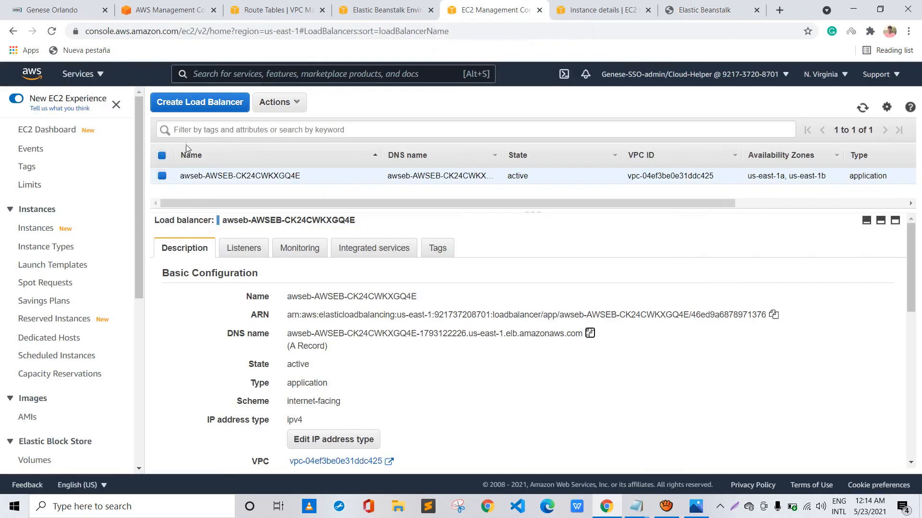
left_click(36, 228)
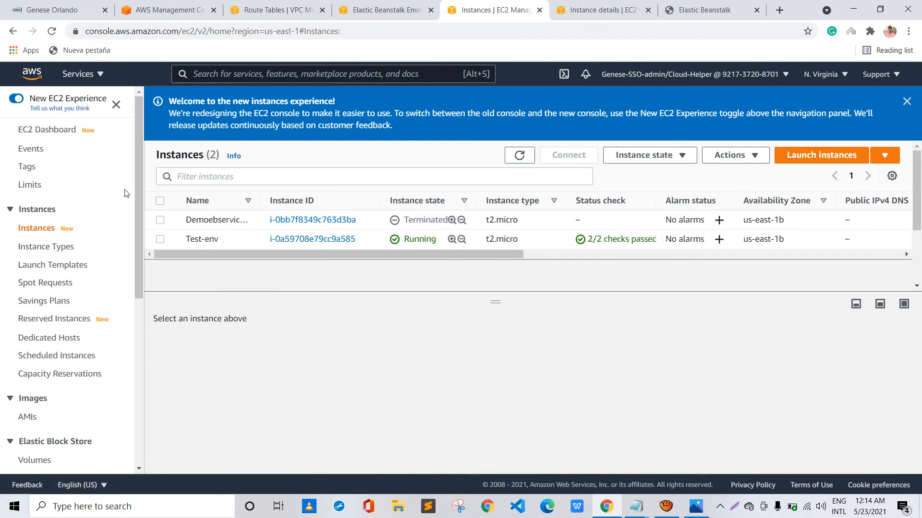
left_click(318, 246)
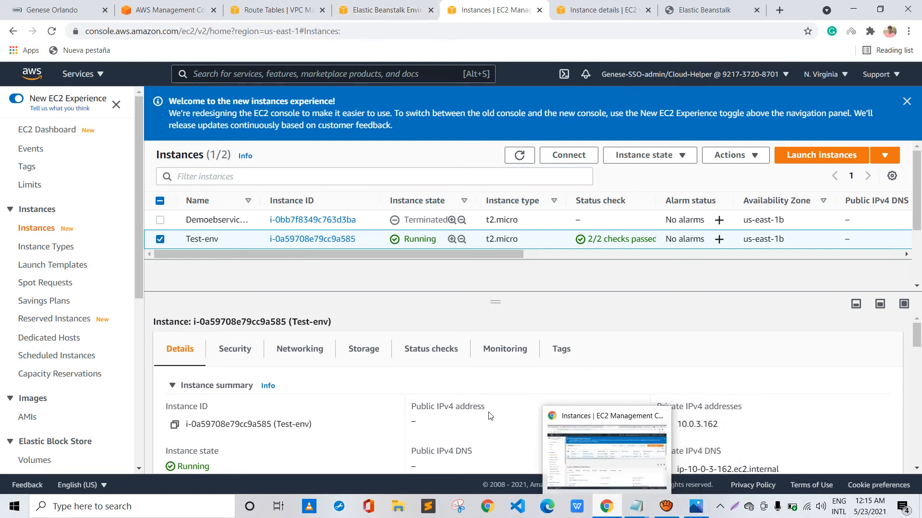
Switch to Photos to examine the architecture diagram 3d-ElasticBeanstalk.png, and return to the browser
left_click(696, 507)
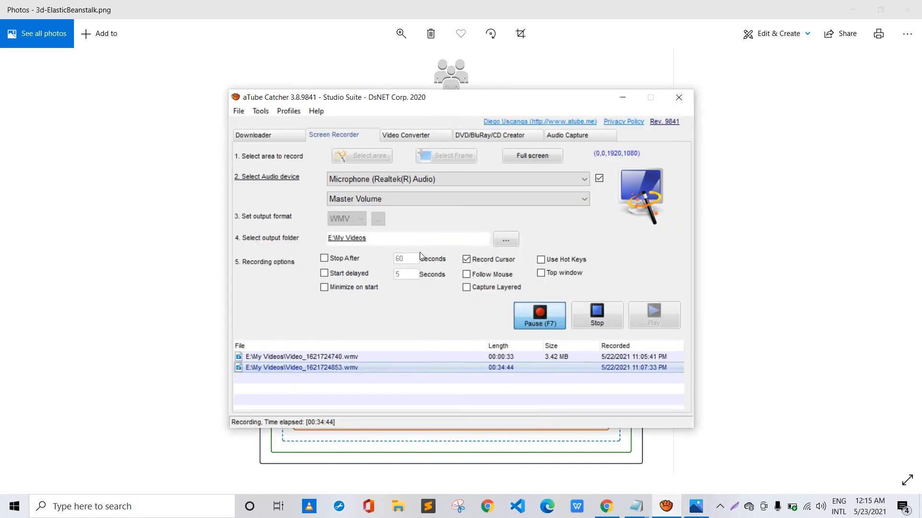
left_click(539, 312)
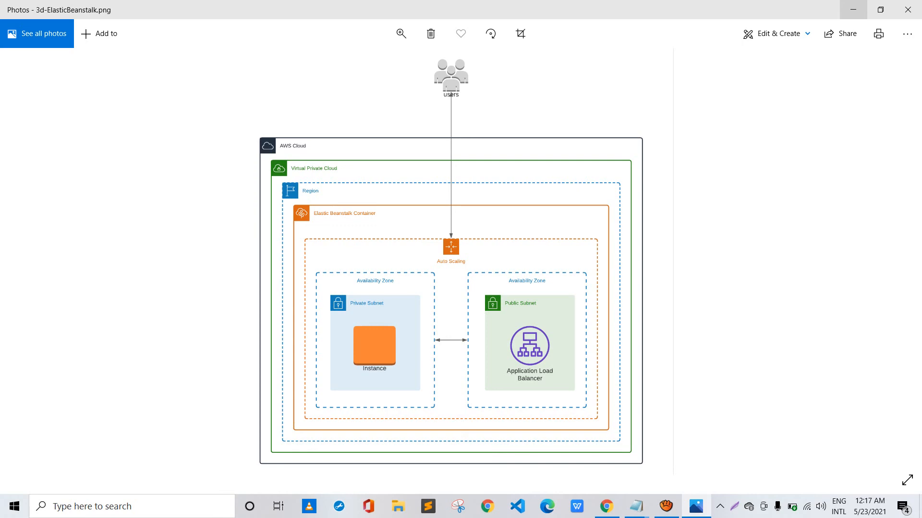
left_click(853, 9)
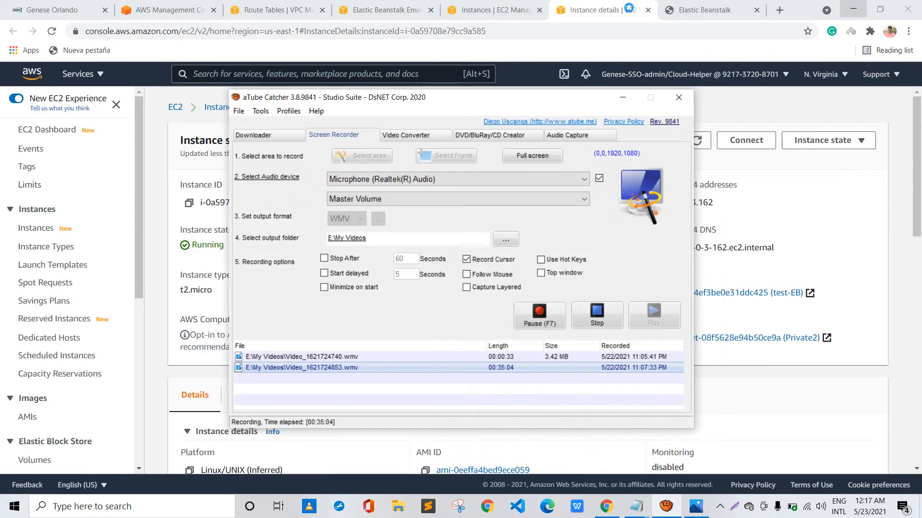
left_click(420, 42)
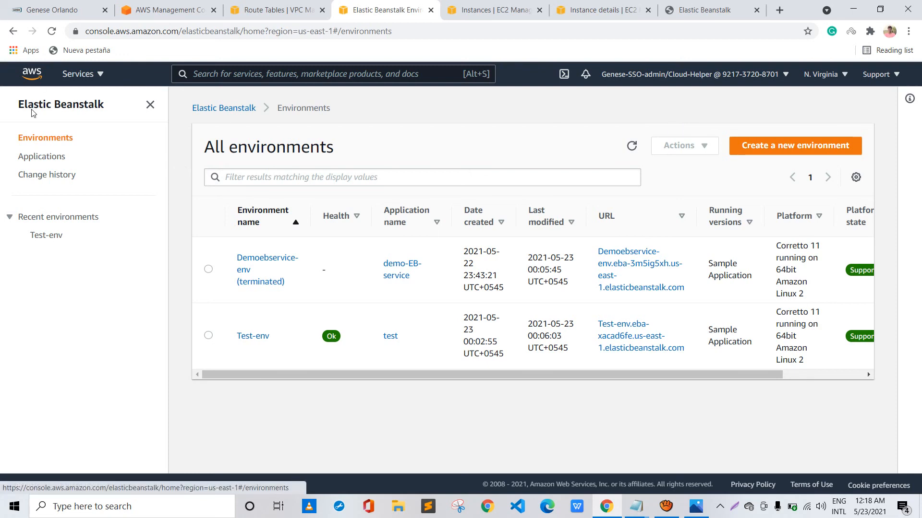
Start creating a new Elastic Beanstalk environment with the Web server environment tier
left_click(768, 146)
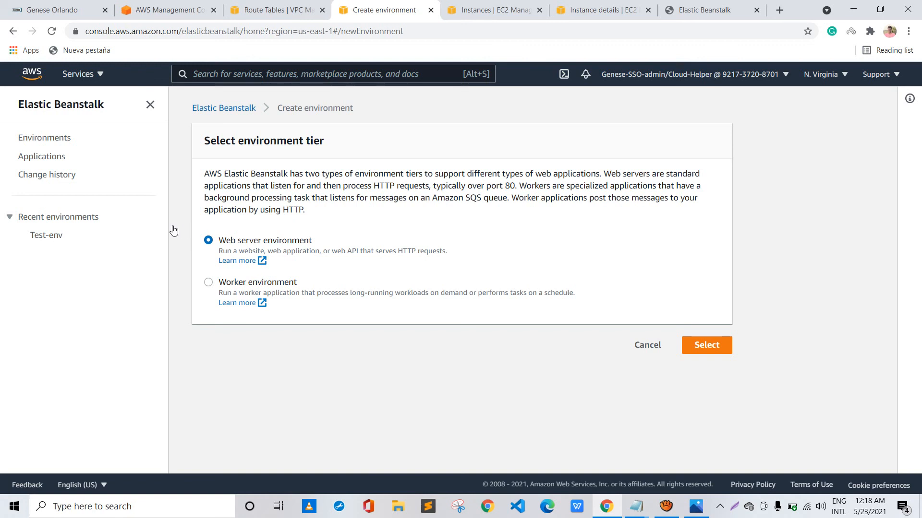
left_click(215, 283)
left_click(208, 240)
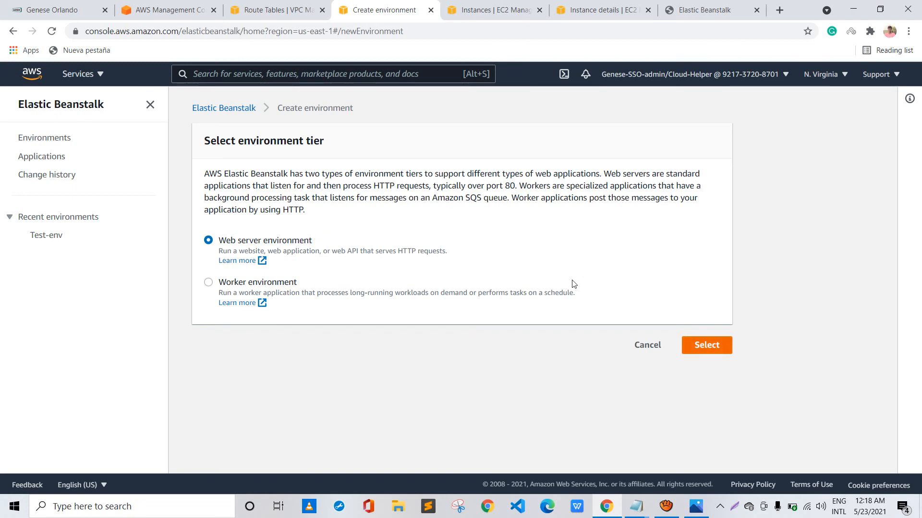
left_click(707, 345)
Enter test1 as the application name for the new web server environment
scroll(329, 179, "down", 3)
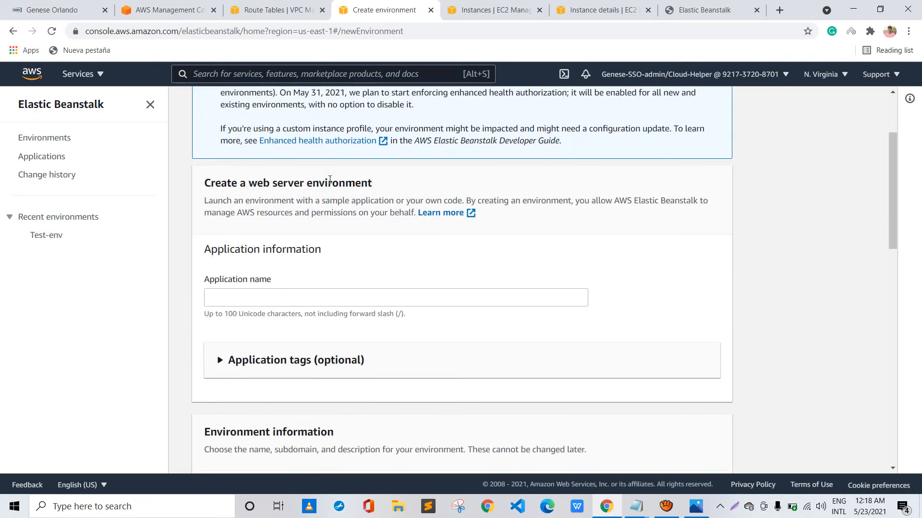
scroll(329, 181, "down", 5)
scroll(203, 163, "up", 2)
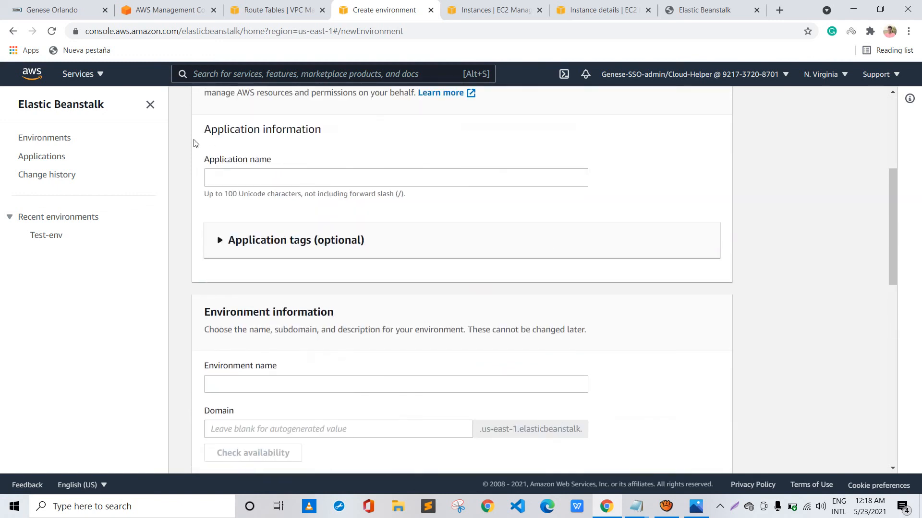
left_click(243, 174)
type("test1")
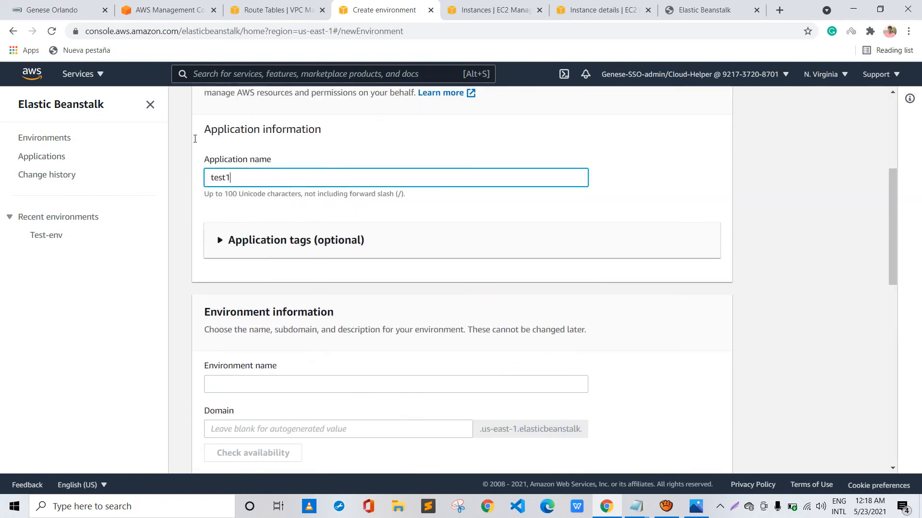
Use Test1-env as the environment name and choose Java as the managed platform, keeping the sample application code
scroll(224, 157, "down", 3)
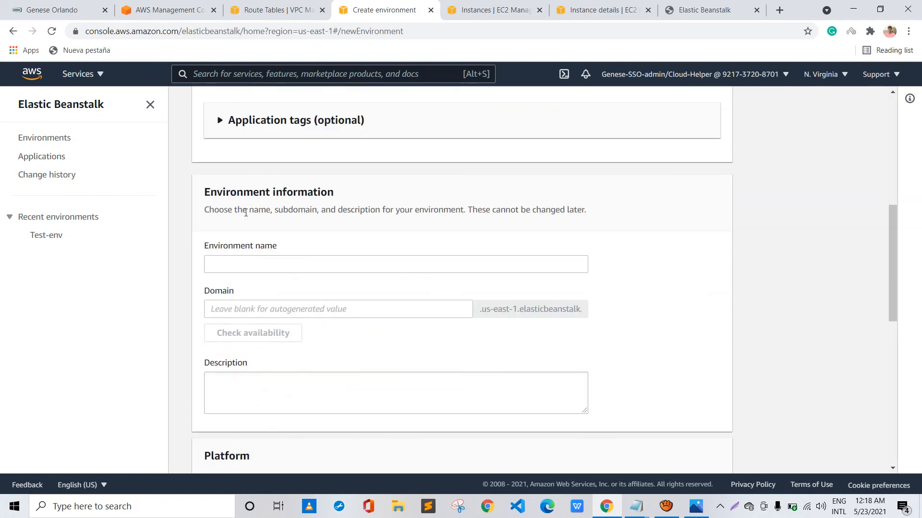
left_click(250, 264)
scroll(308, 242, "down", 4)
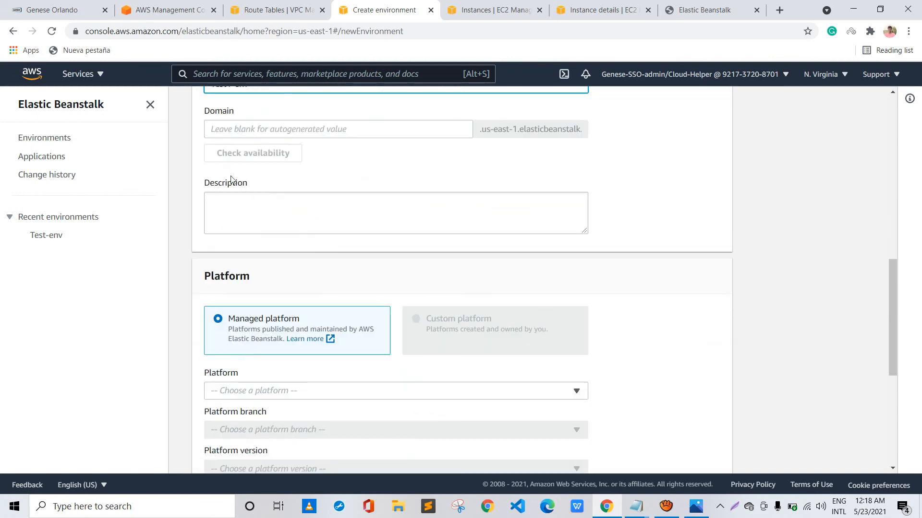
scroll(231, 176, "down", 6)
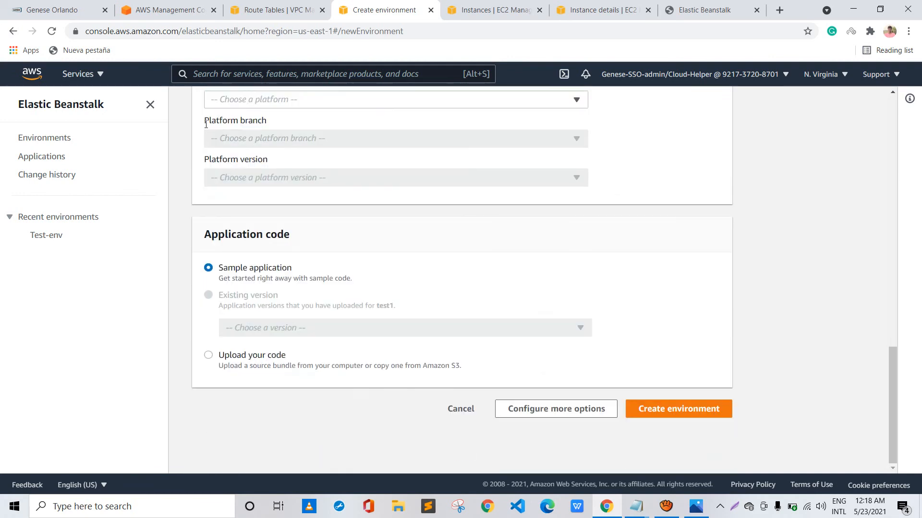
left_click(207, 100)
key("Return")
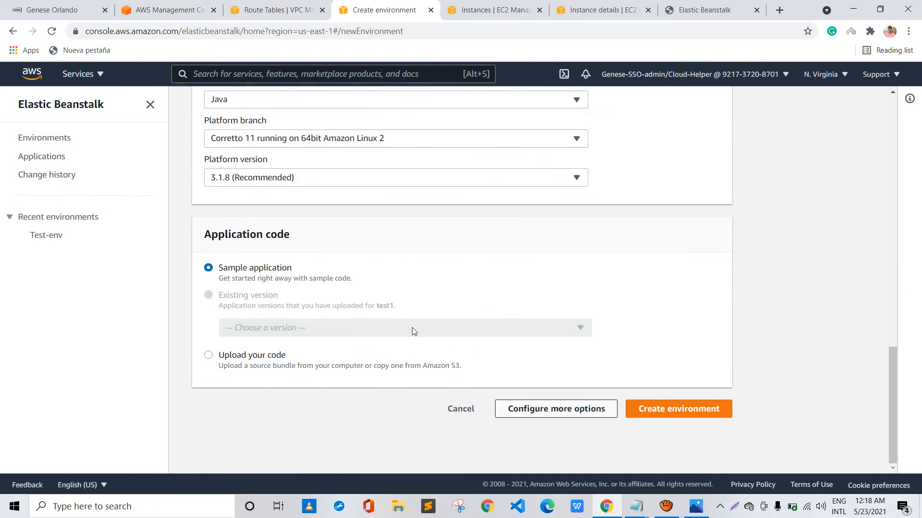
Open the additional configuration options for Test1-env and select the Custom configuration preset
left_click(532, 409)
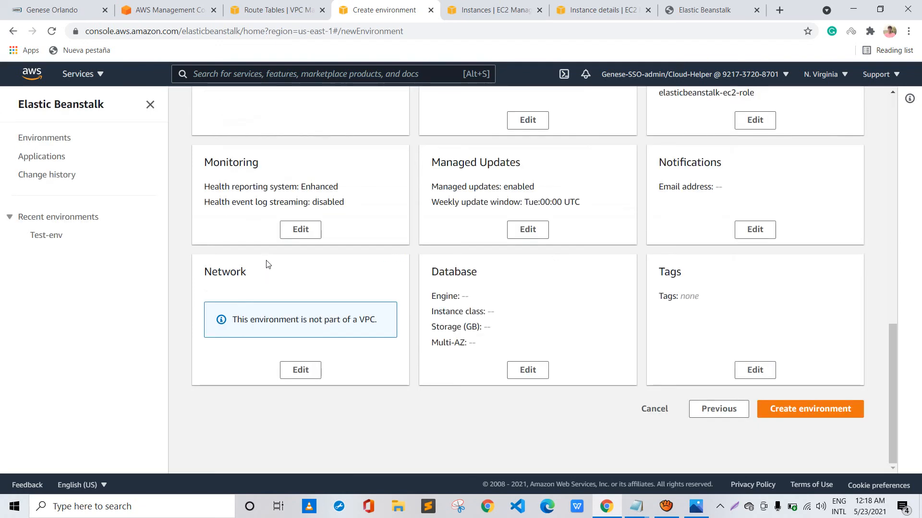
scroll(268, 264, "up", 5)
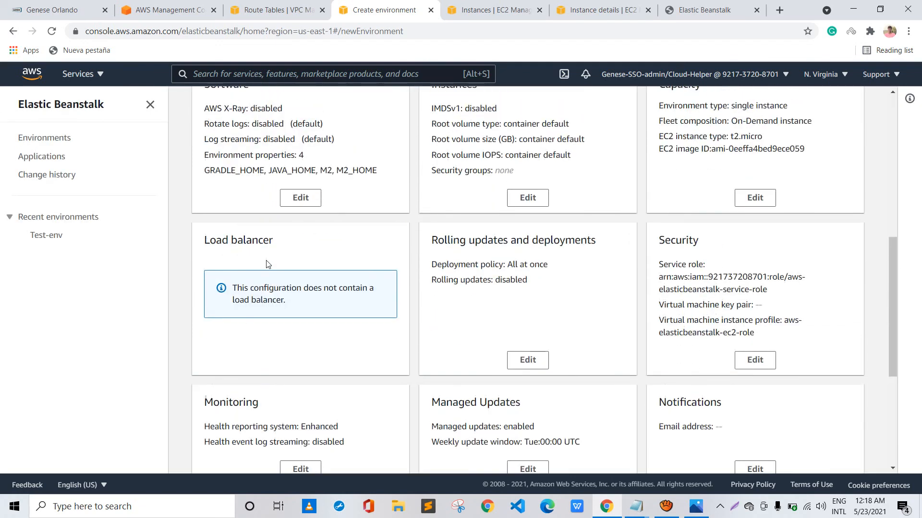
scroll(268, 263, "up", 8)
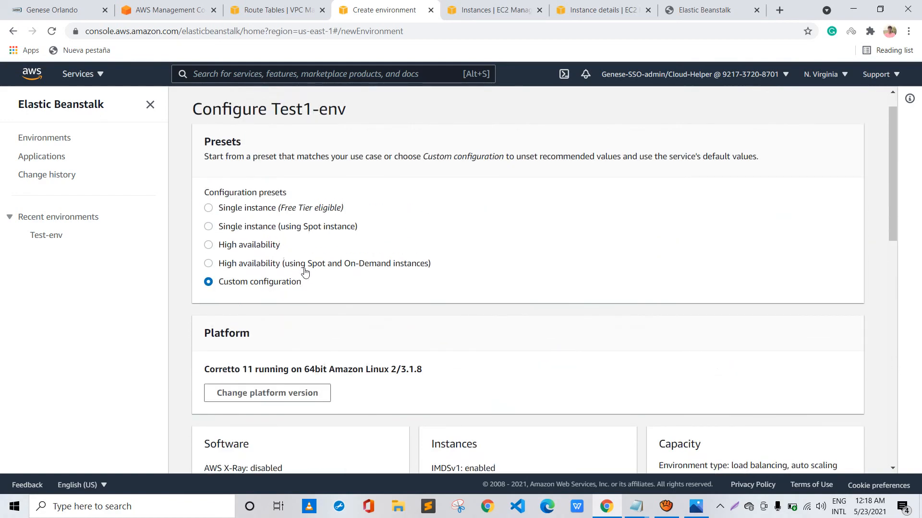
Try the Shared option for the Application Load Balancer, check the load balancer ARN choices, and leave the load balancer settings without saving
scroll(304, 273, "down", 9)
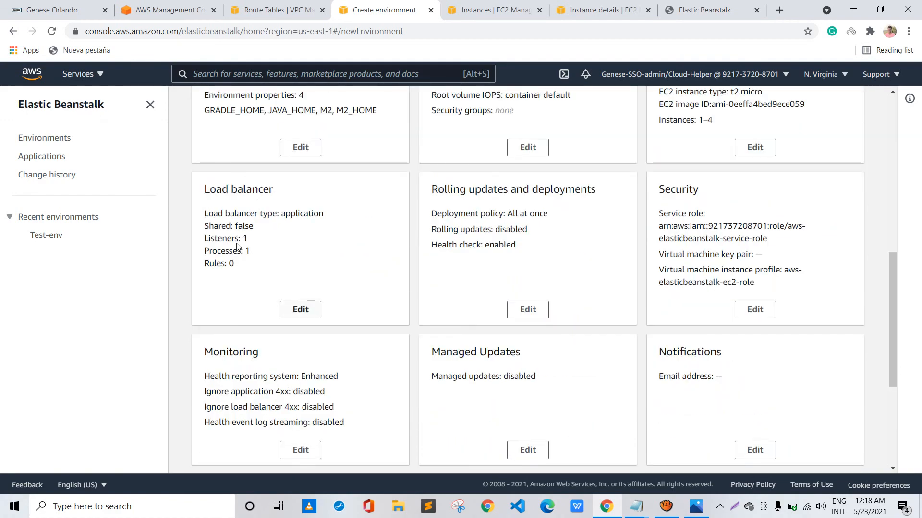
scroll(237, 245, "up", 5)
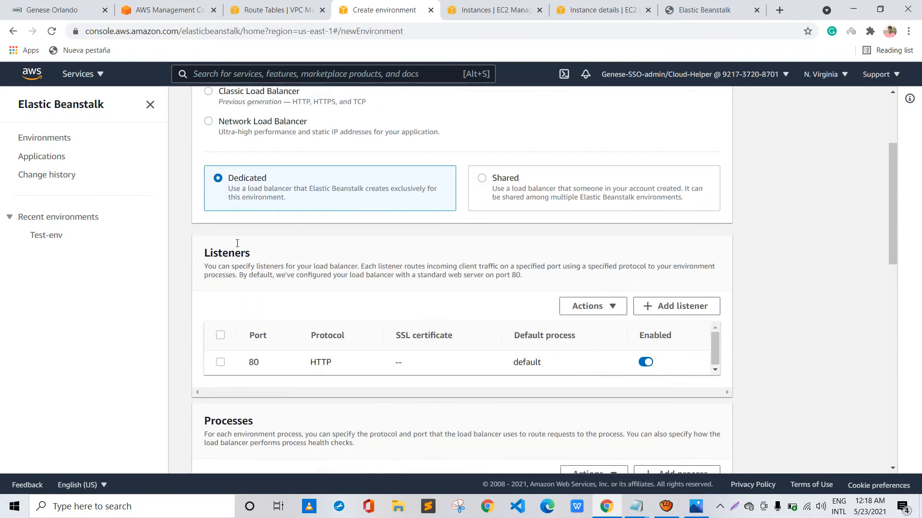
scroll(238, 244, "up", 3)
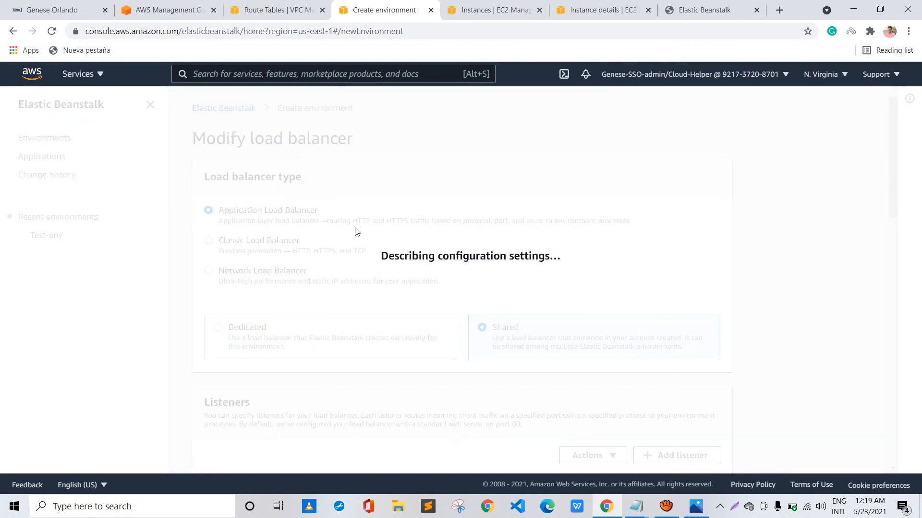
scroll(355, 230, "down", 3)
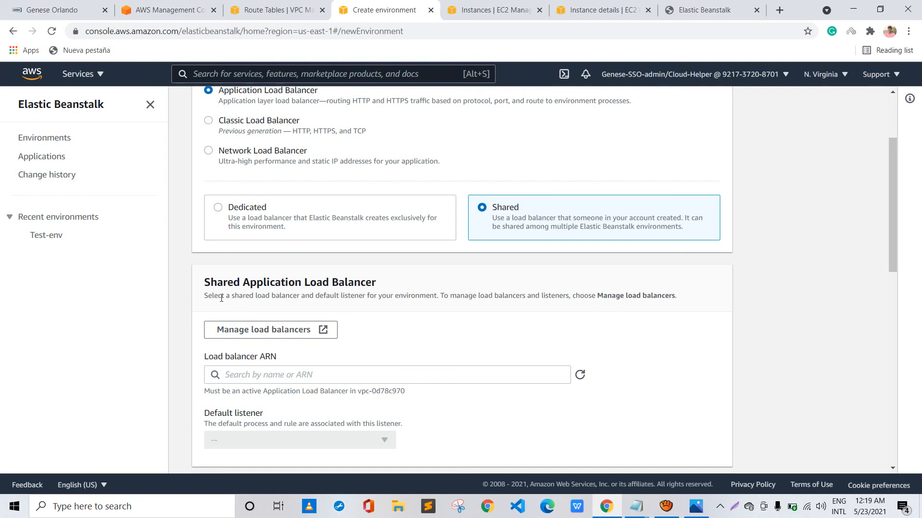
left_click(250, 375)
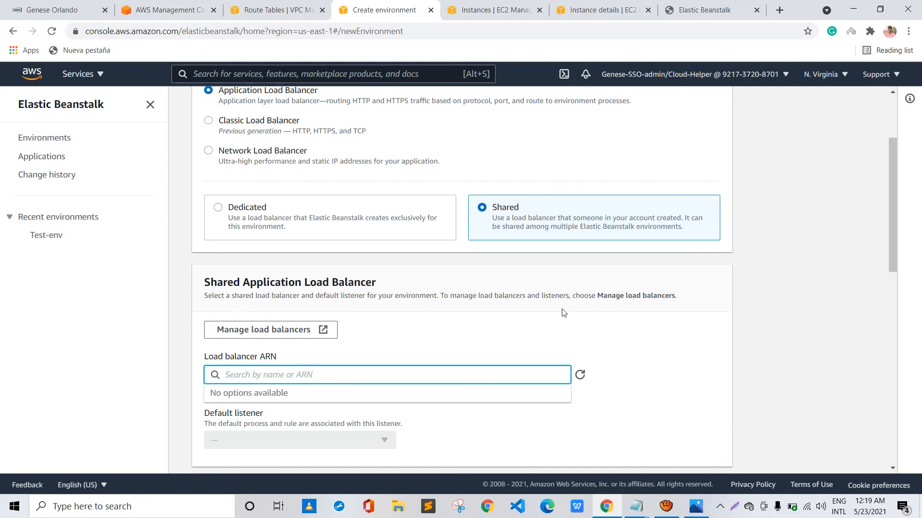
left_click(545, 306)
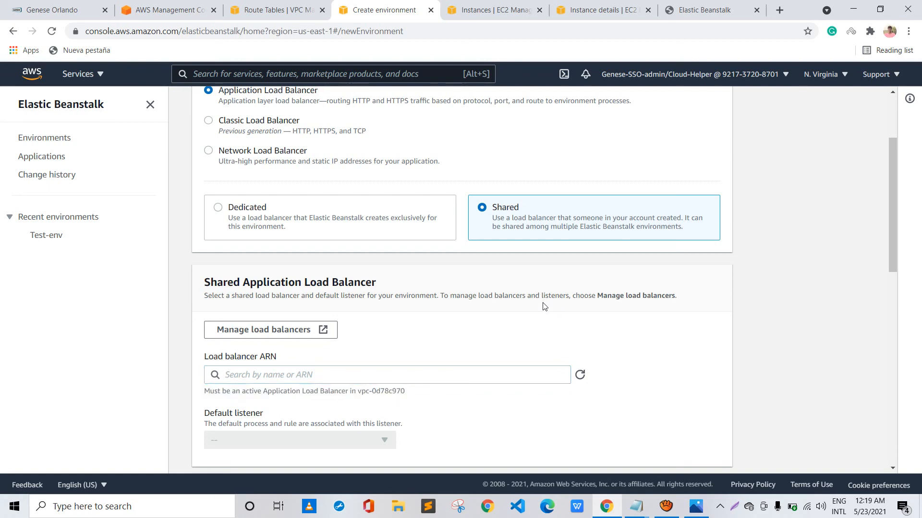
scroll(545, 306, "down", 3)
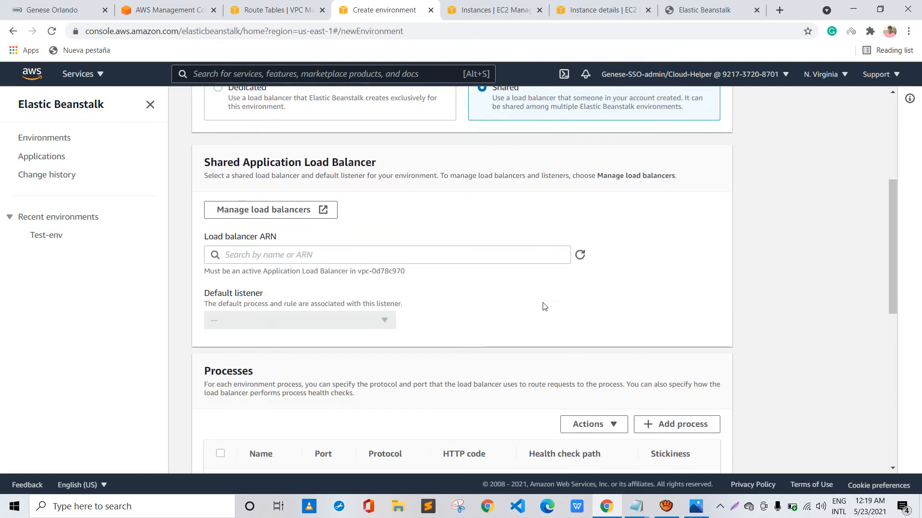
scroll(544, 306, "down", 10)
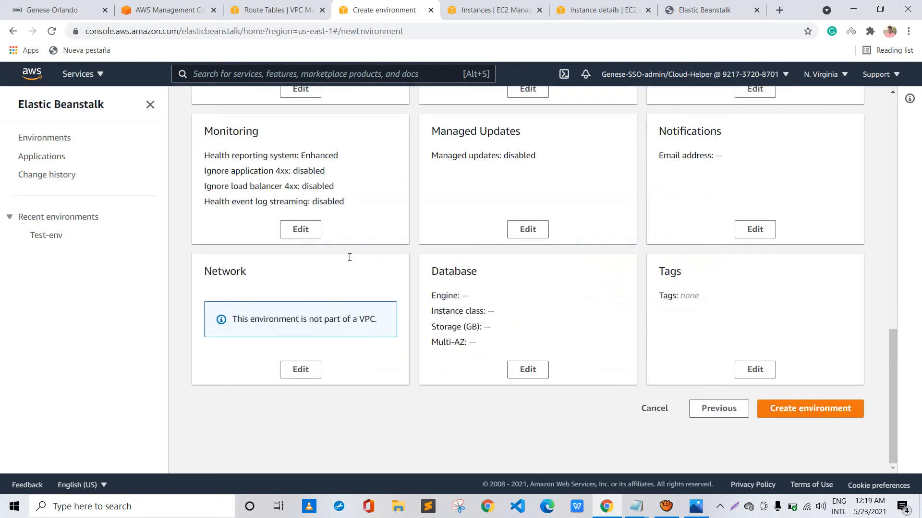
Review Test1-env's configuration summary, including the presets, instances, capacity, load balancer, security, managed updates, network and database settings
scroll(354, 257, "up", 2)
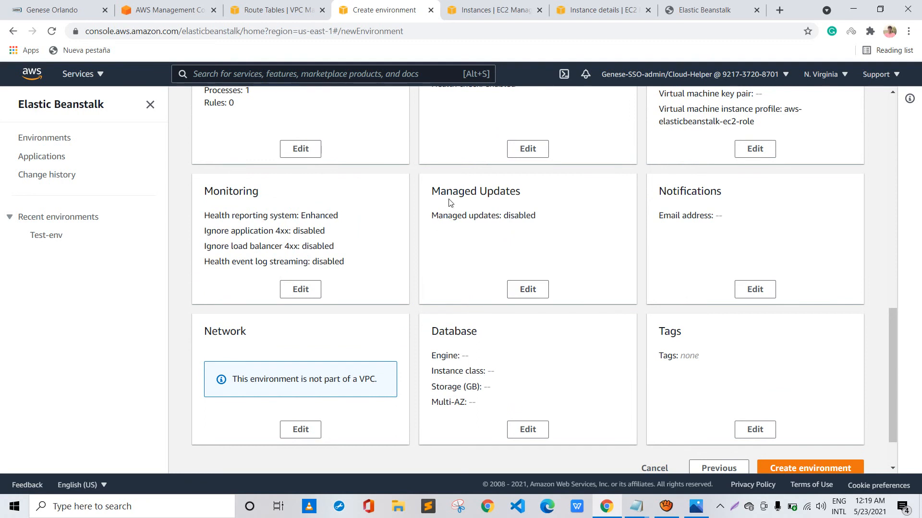
scroll(450, 203, "down", 2)
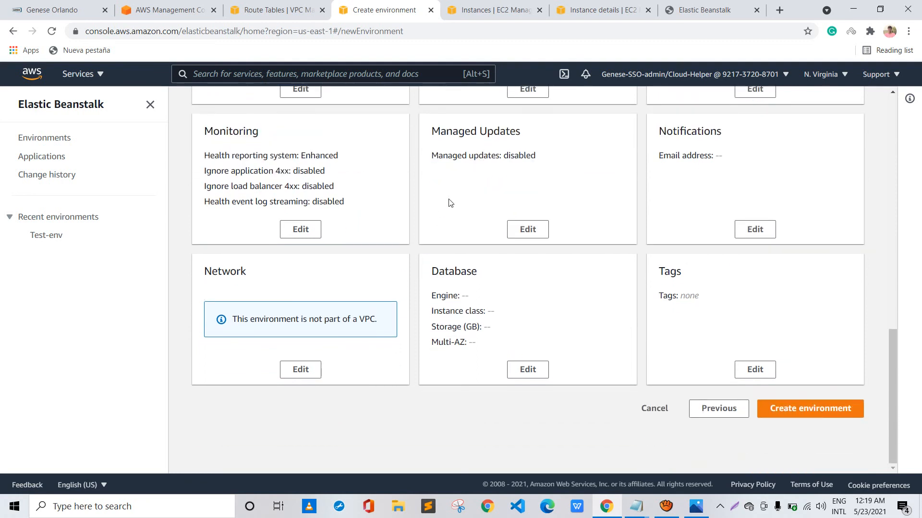
scroll(450, 203, "up", 6)
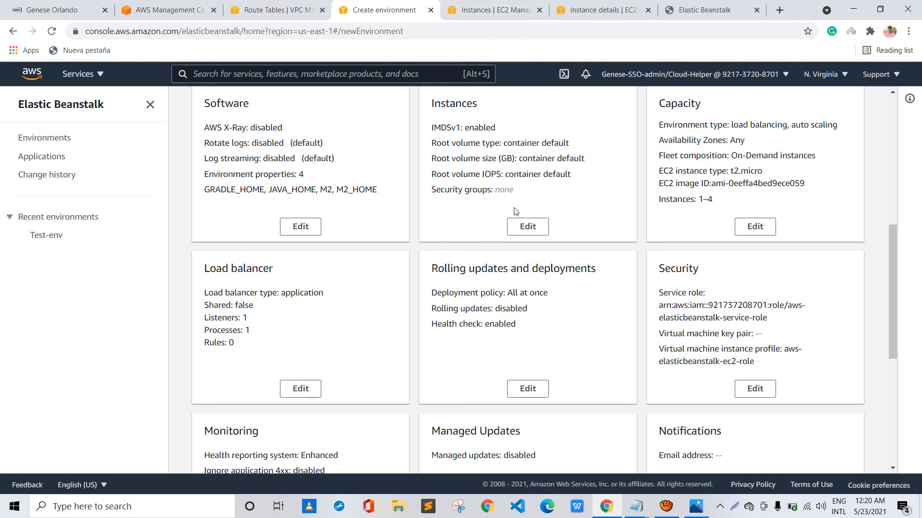
scroll(515, 211, "up", 1)
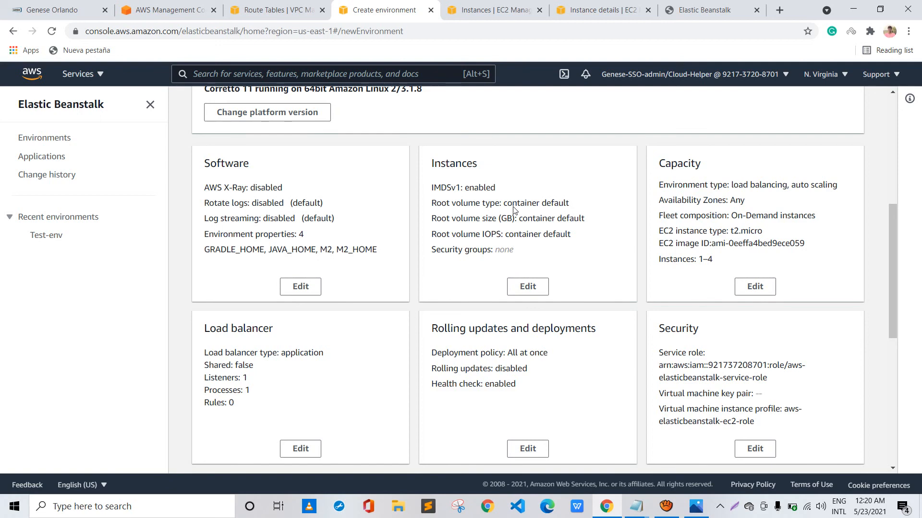
scroll(513, 209, "down", 1)
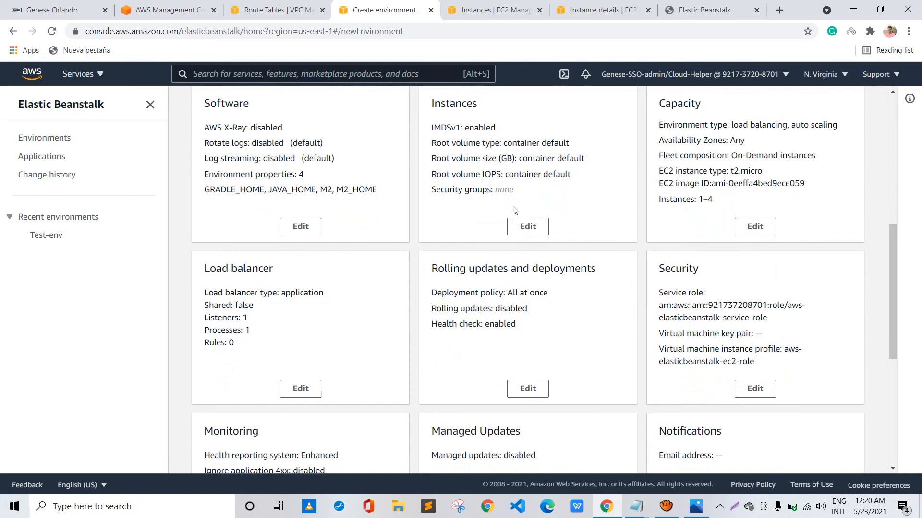
scroll(513, 210, "up", 6)
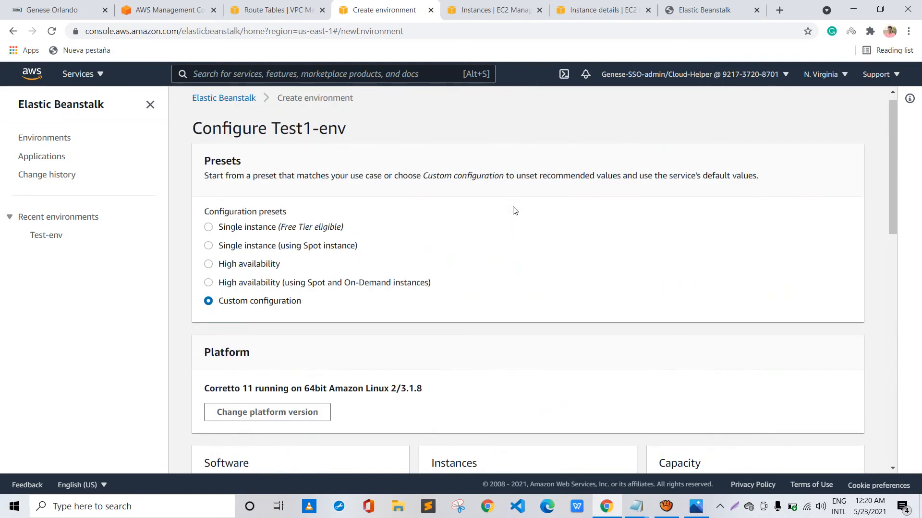
scroll(513, 210, "down", 3)
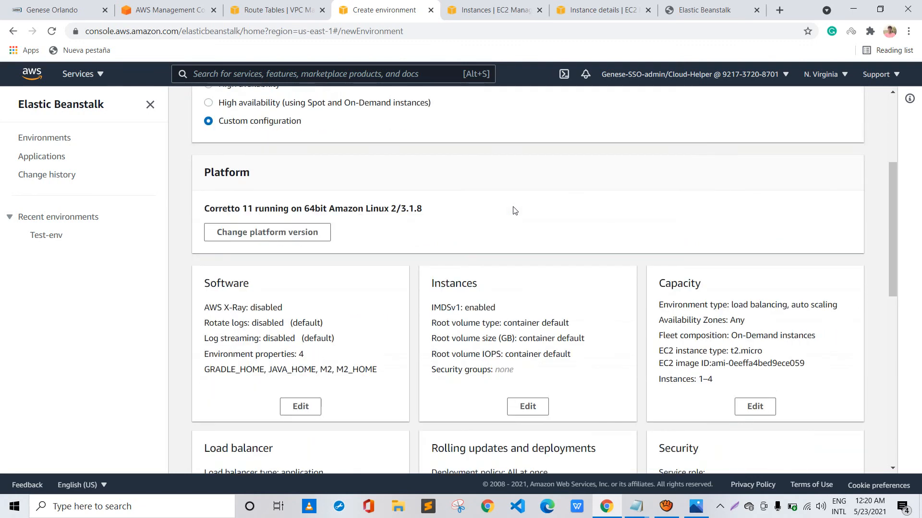
scroll(513, 209, "down", 8)
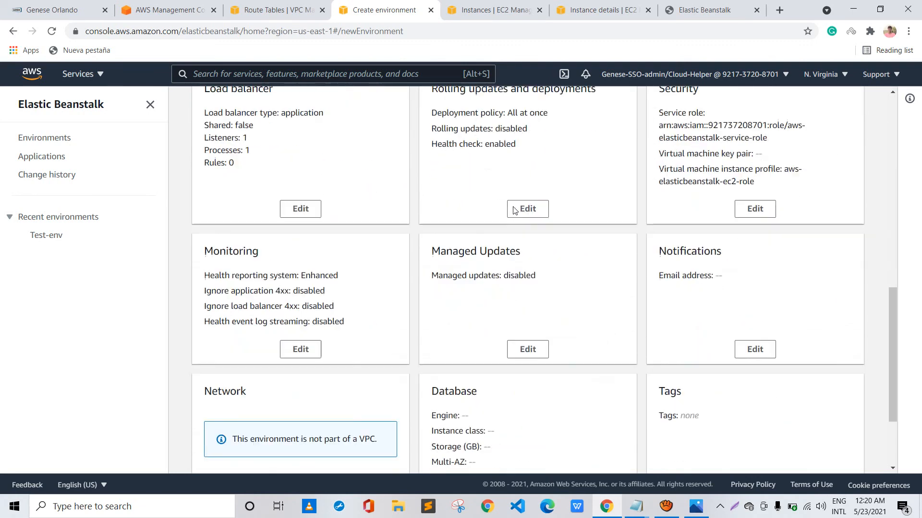